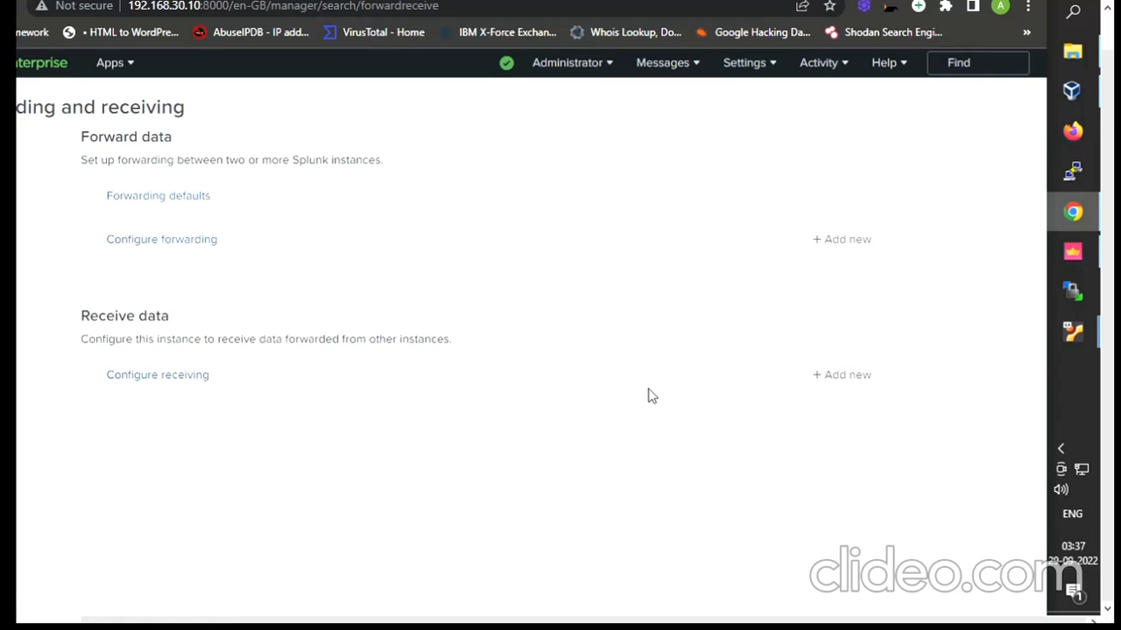
click(828, 386)
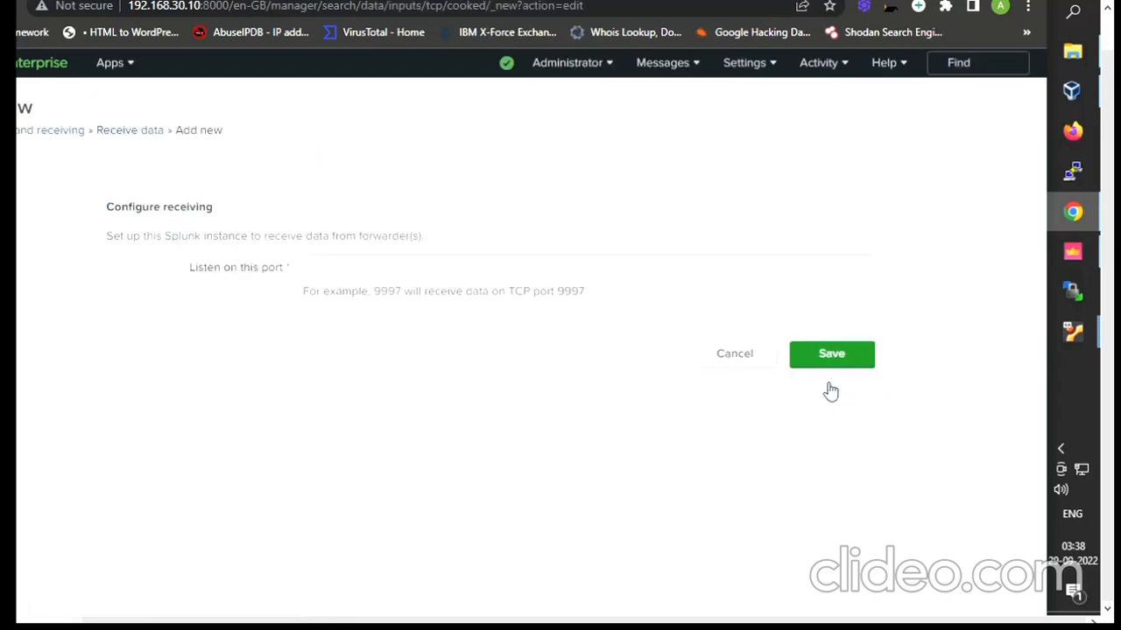
click(755, 353)
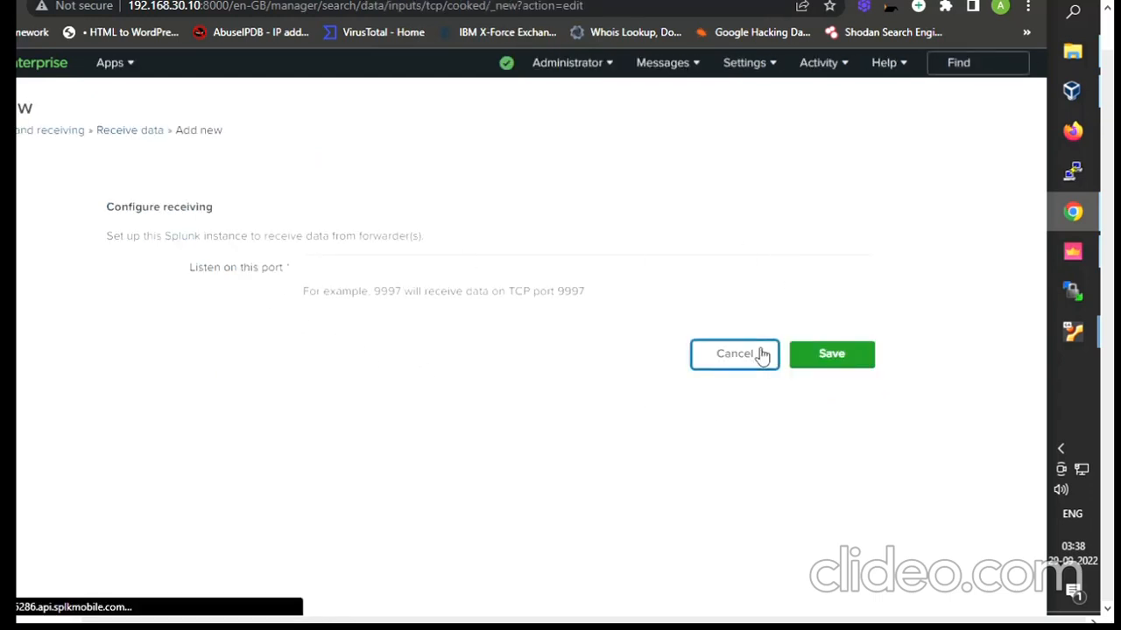
click(748, 76)
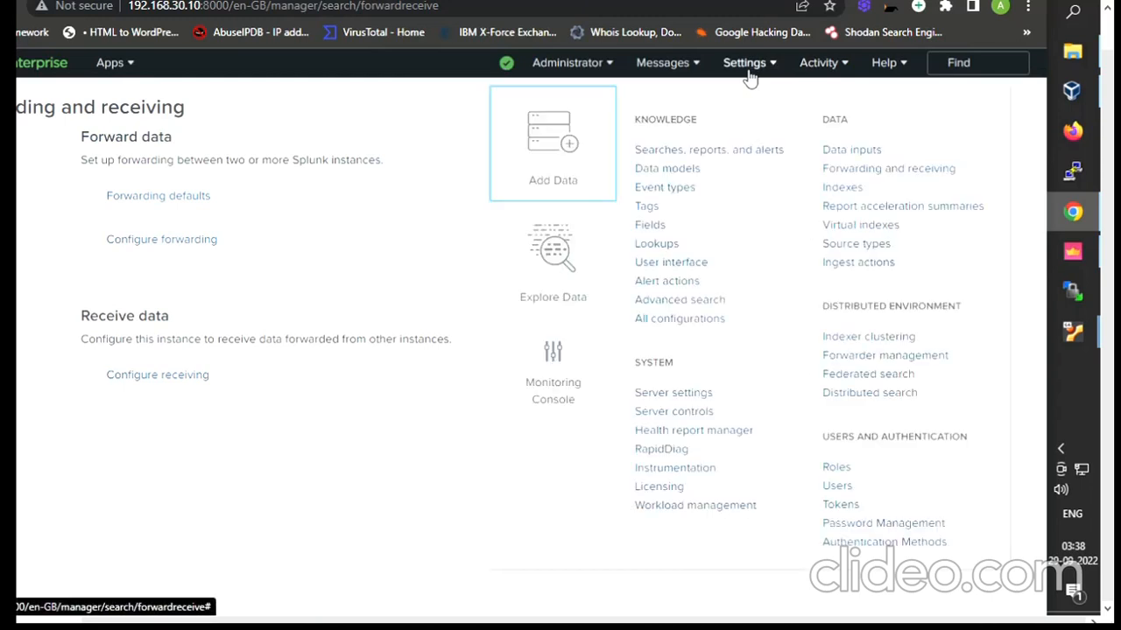
click(856, 171)
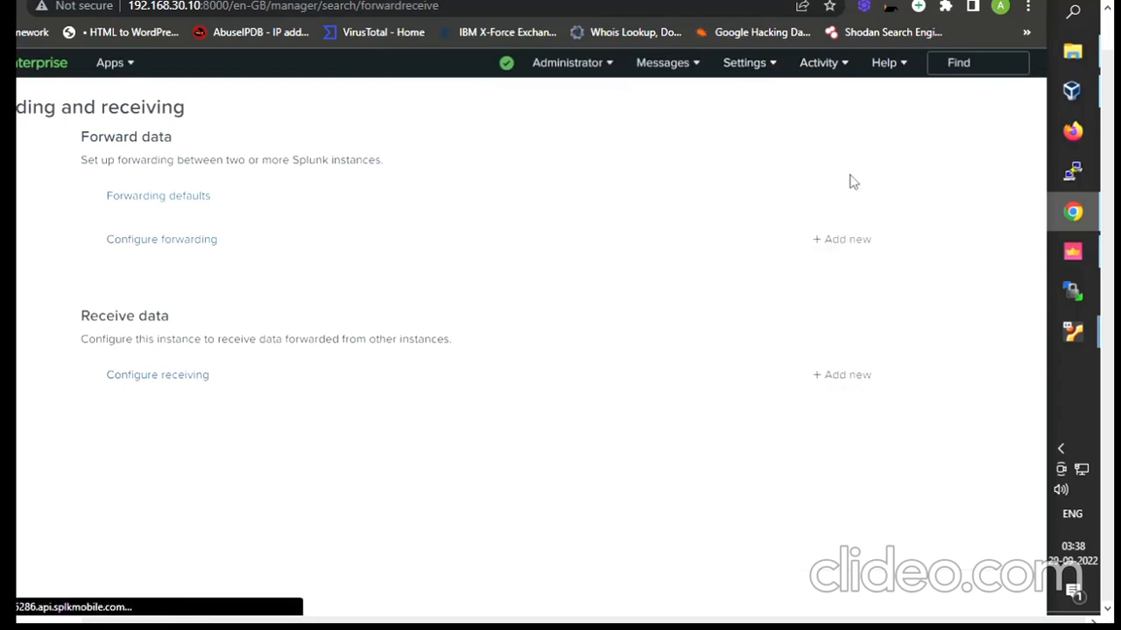
click(849, 375)
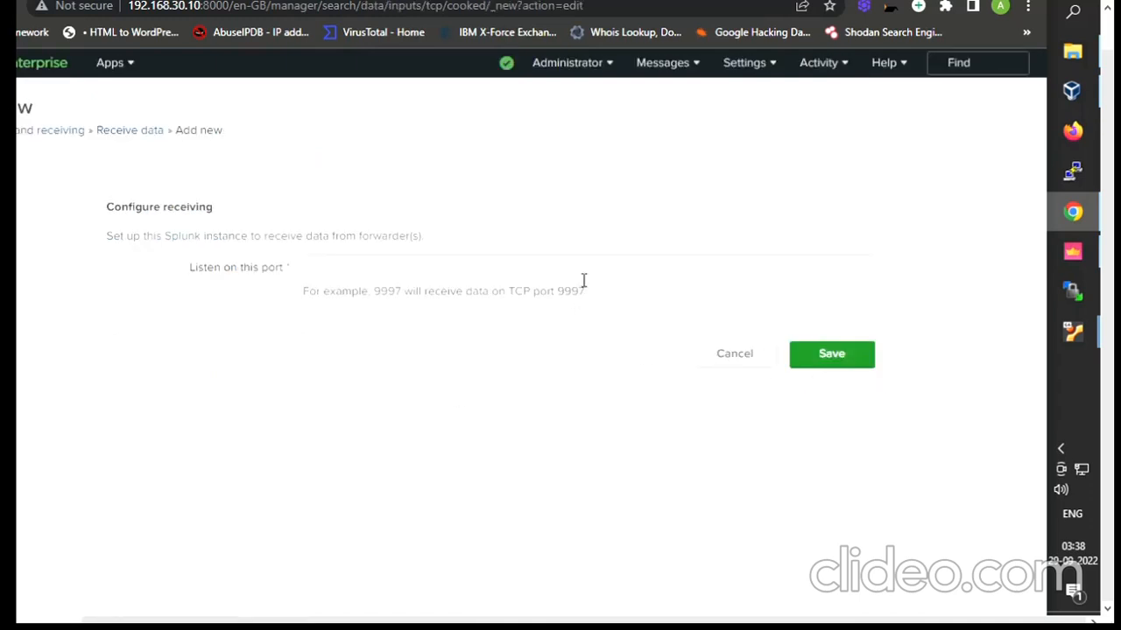
text(9)
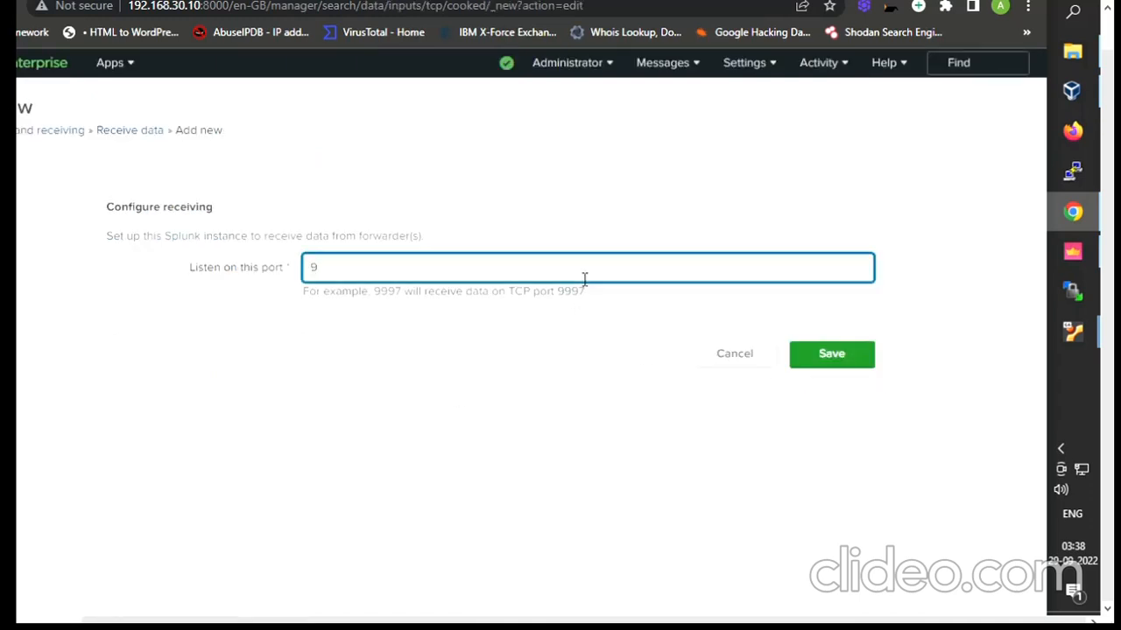
key(BackSpace)
click(751, 355)
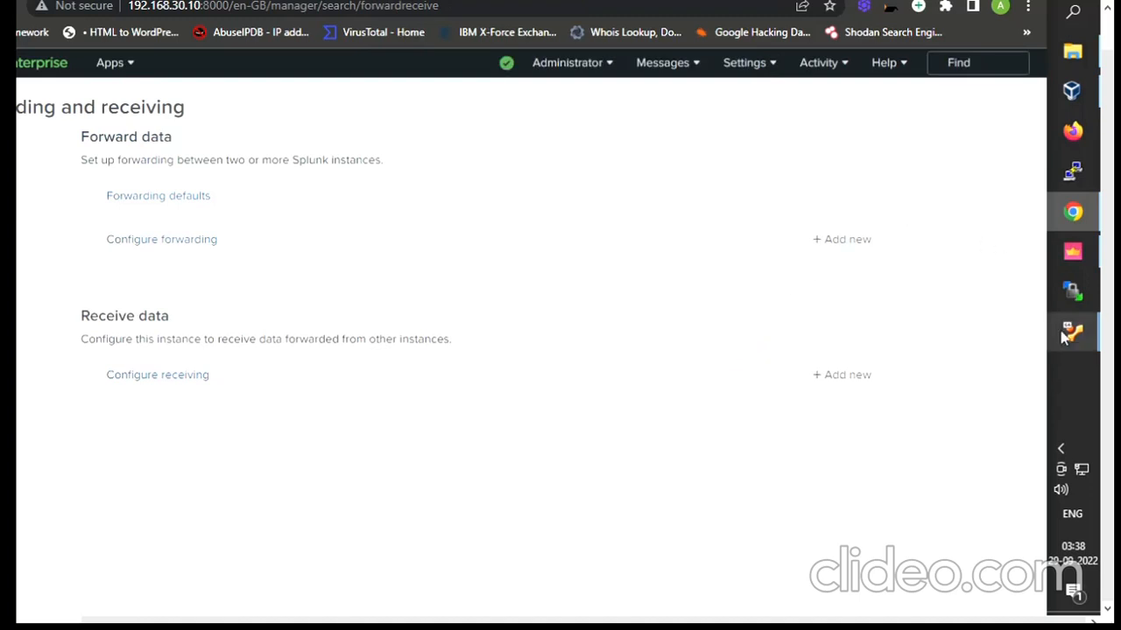
Switch to the Windows virtual machine, close its Apps & features window and launch the splunkforwarder-9.0.1 installer from Downloads.
mouse_move(1070, 331)
click(952, 469)
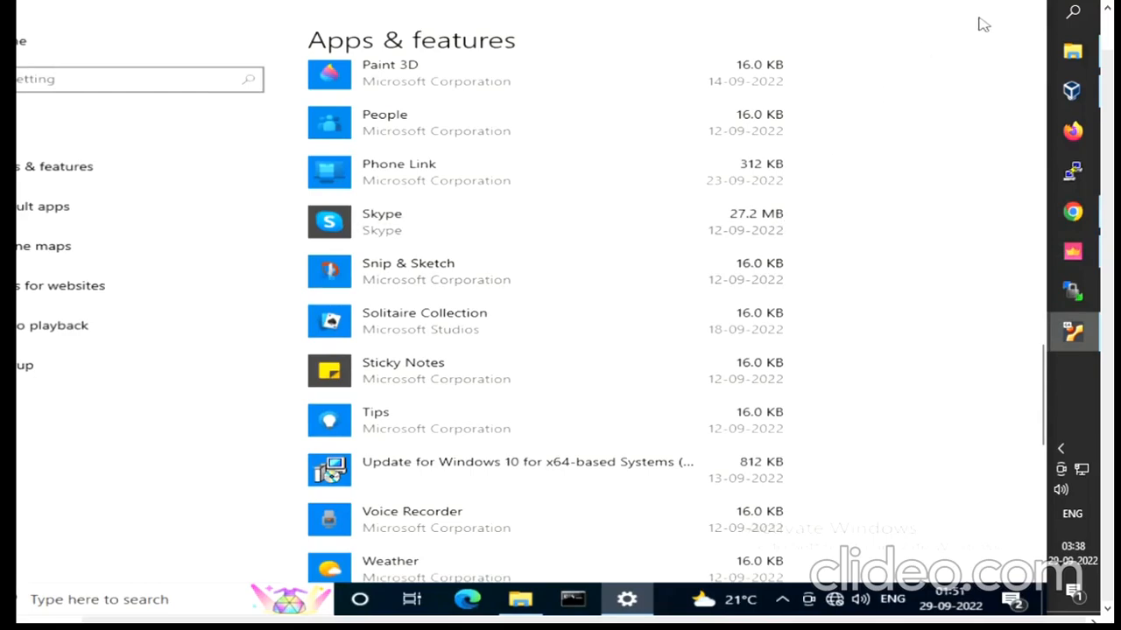
click(1029, 7)
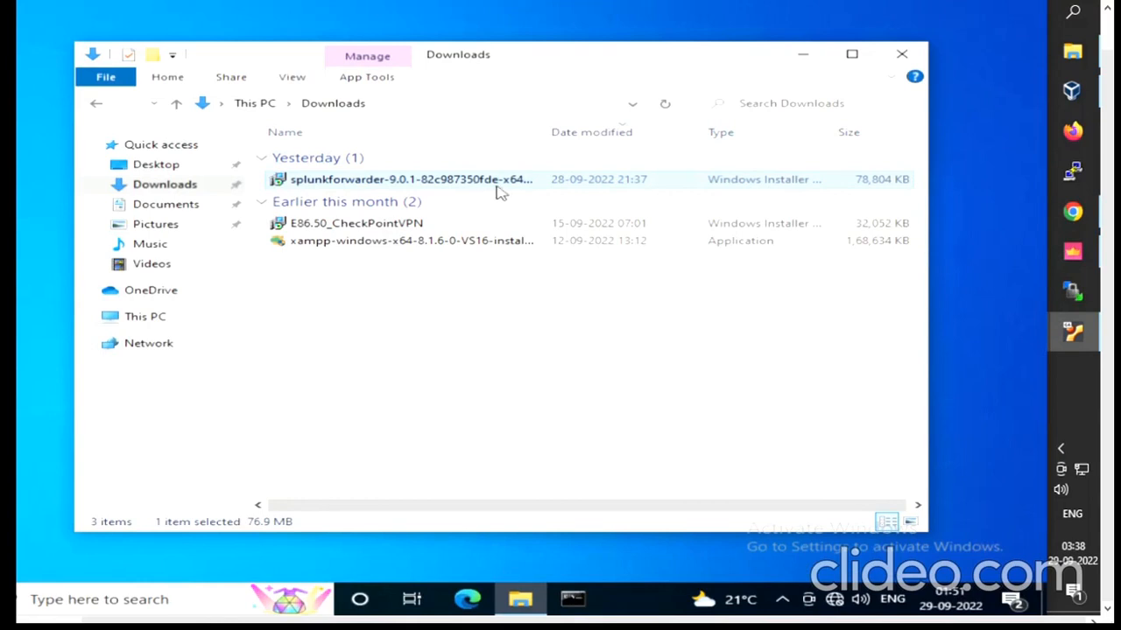
double_click(499, 189)
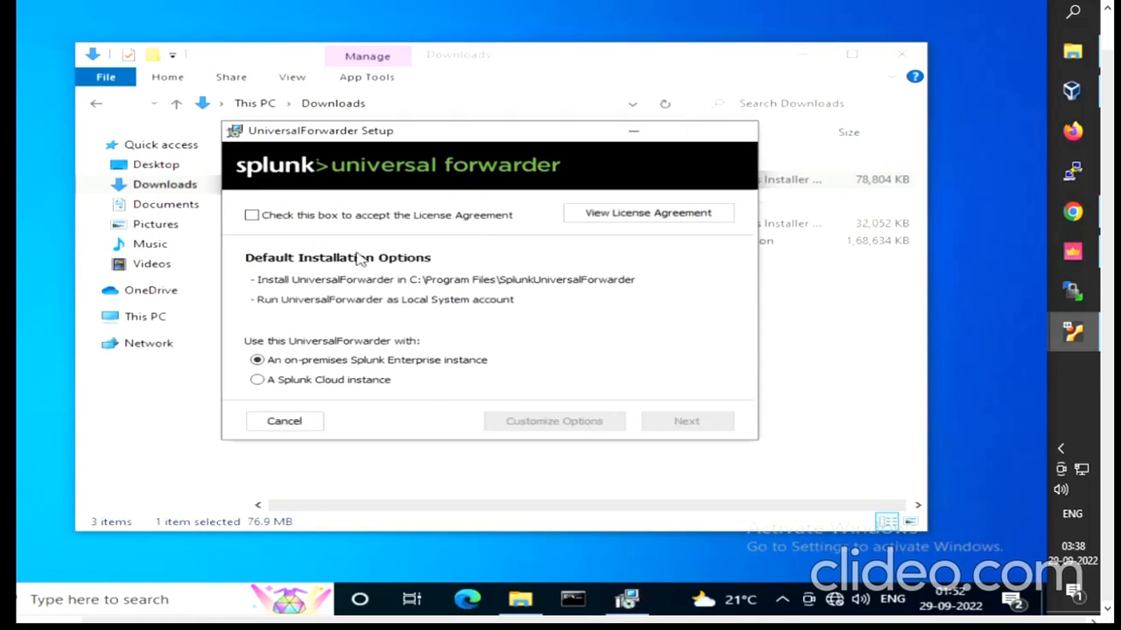
Accept the License Agreement and continue with the default installation options for an on-premises Splunk Enterprise instance.
click(398, 219)
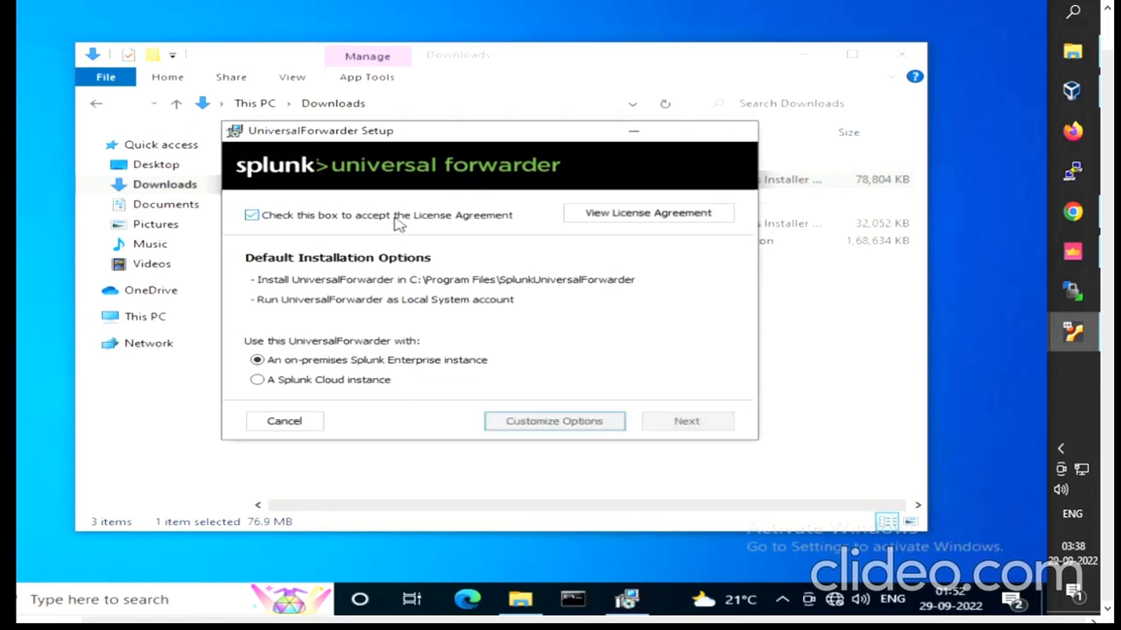
click(548, 424)
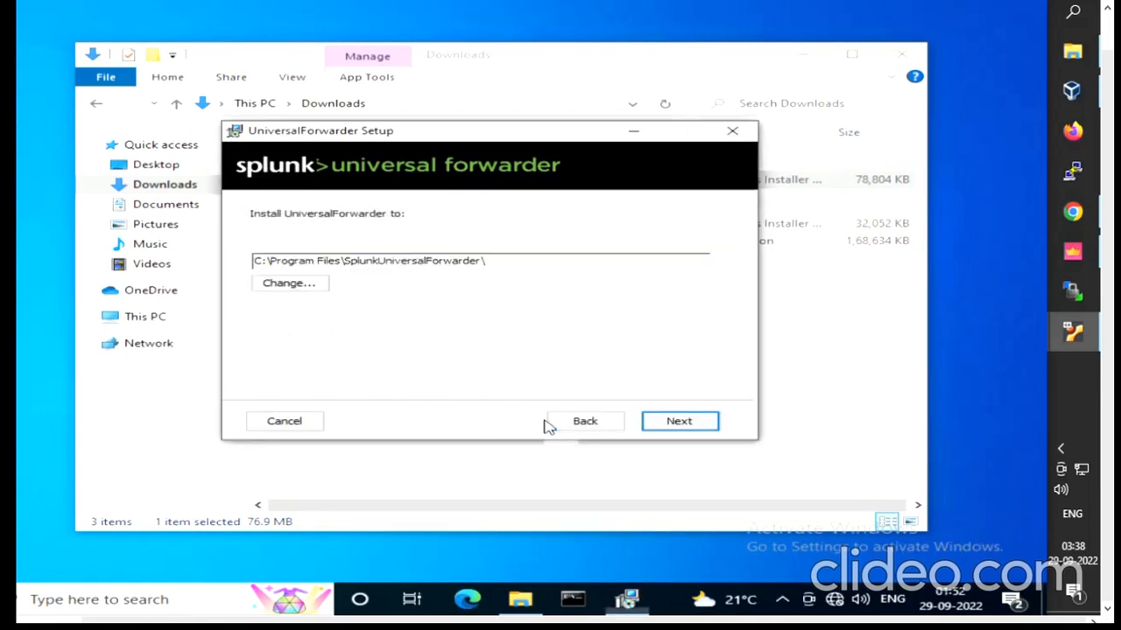
click(616, 425)
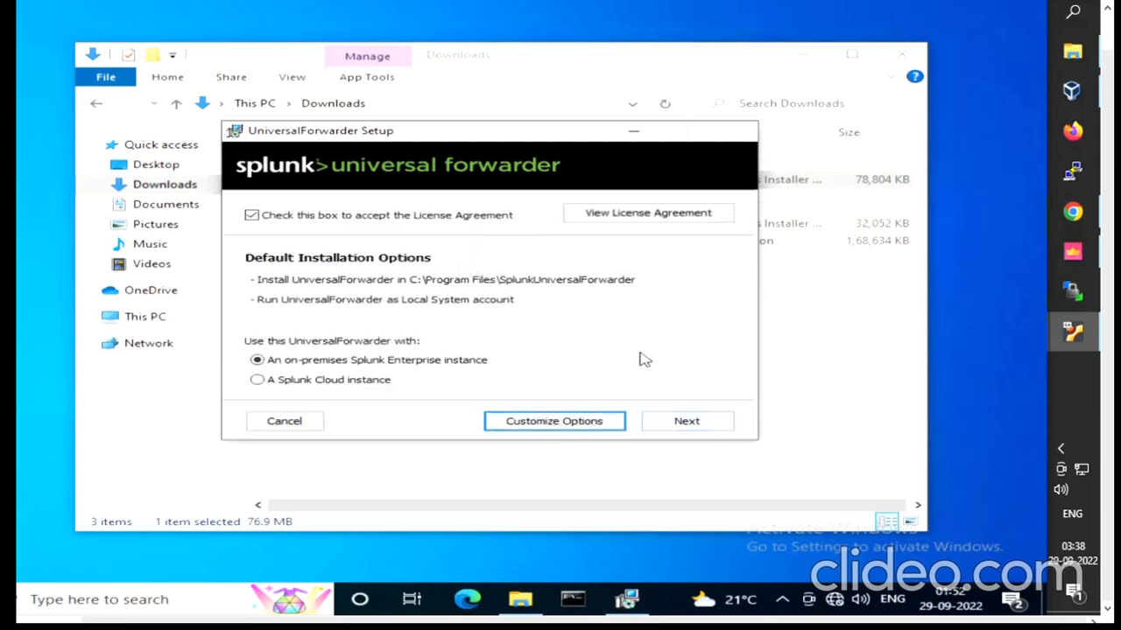
click(687, 422)
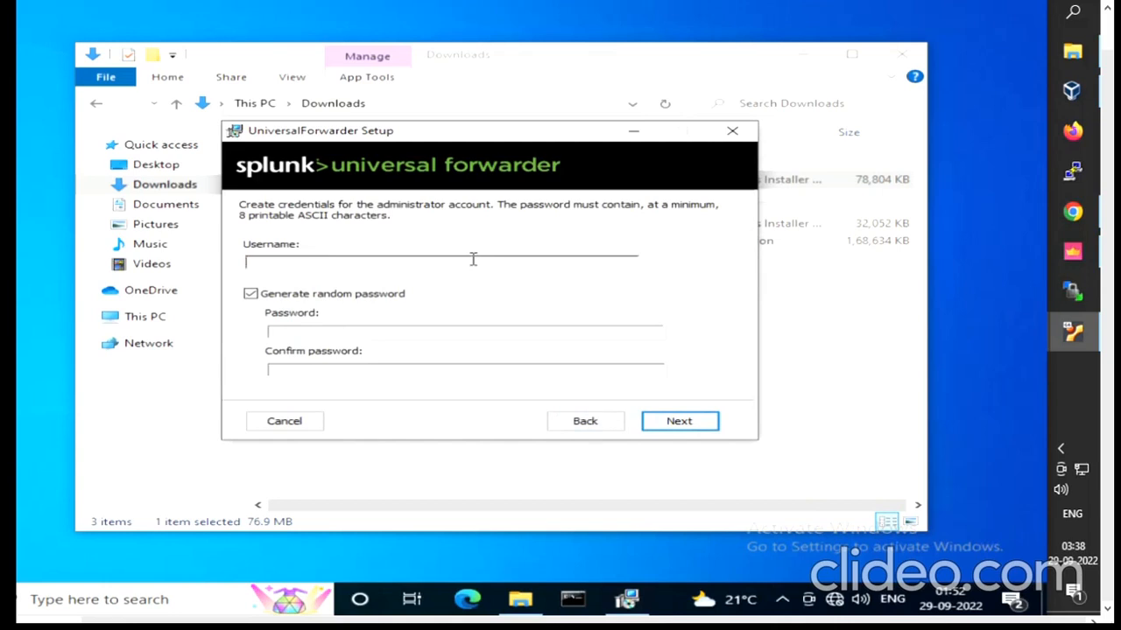
Create the forwarder's administrator account with username admin, turn off random password generation, and enter and confirm the account password.
text(admin)
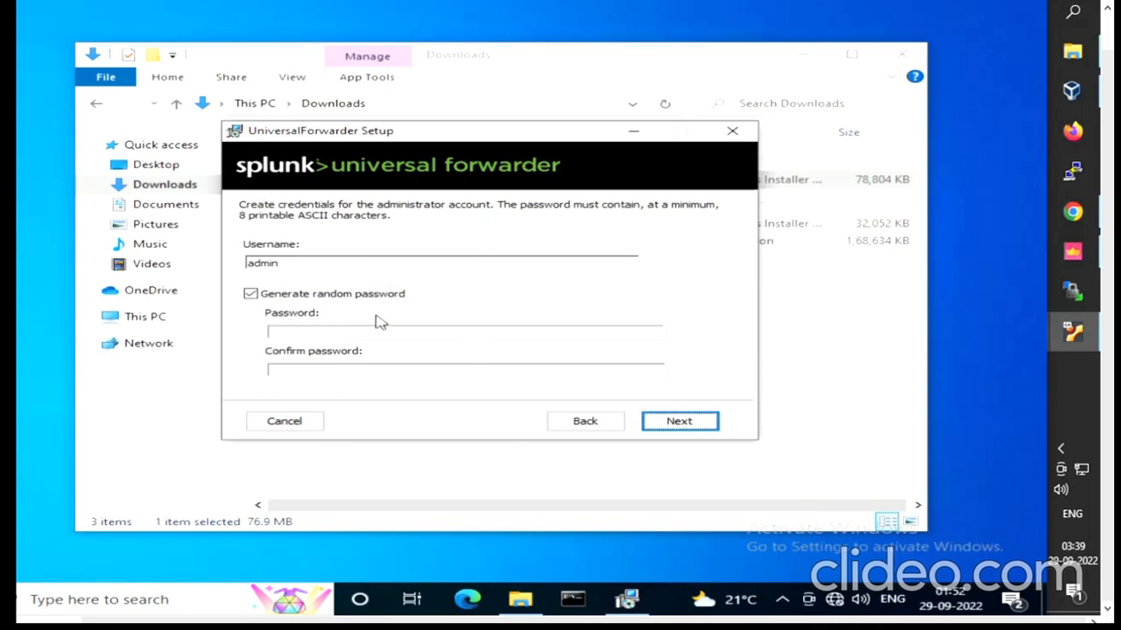
click(254, 294)
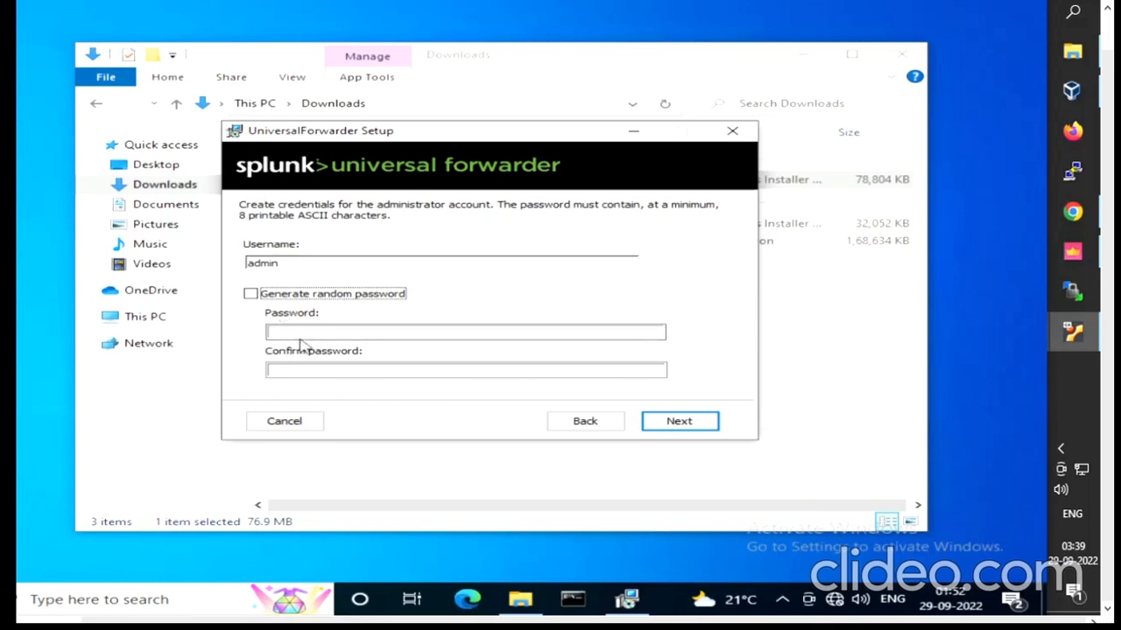
click(302, 336)
text(••••••)
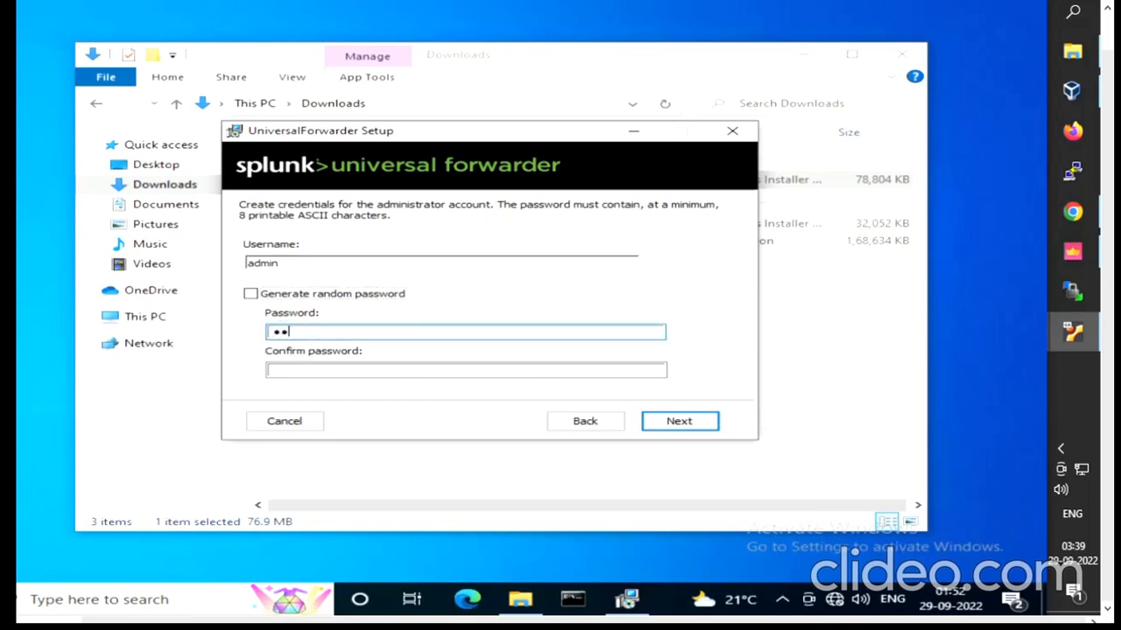
text(••)
click(304, 367)
text(••••••)
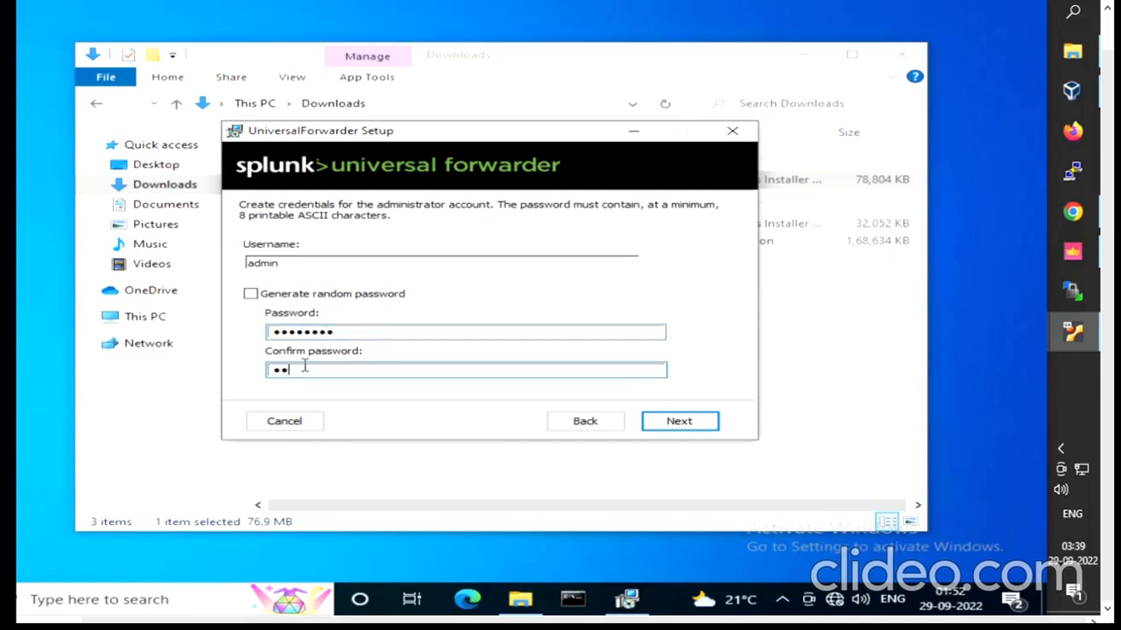
text(••)
click(657, 421)
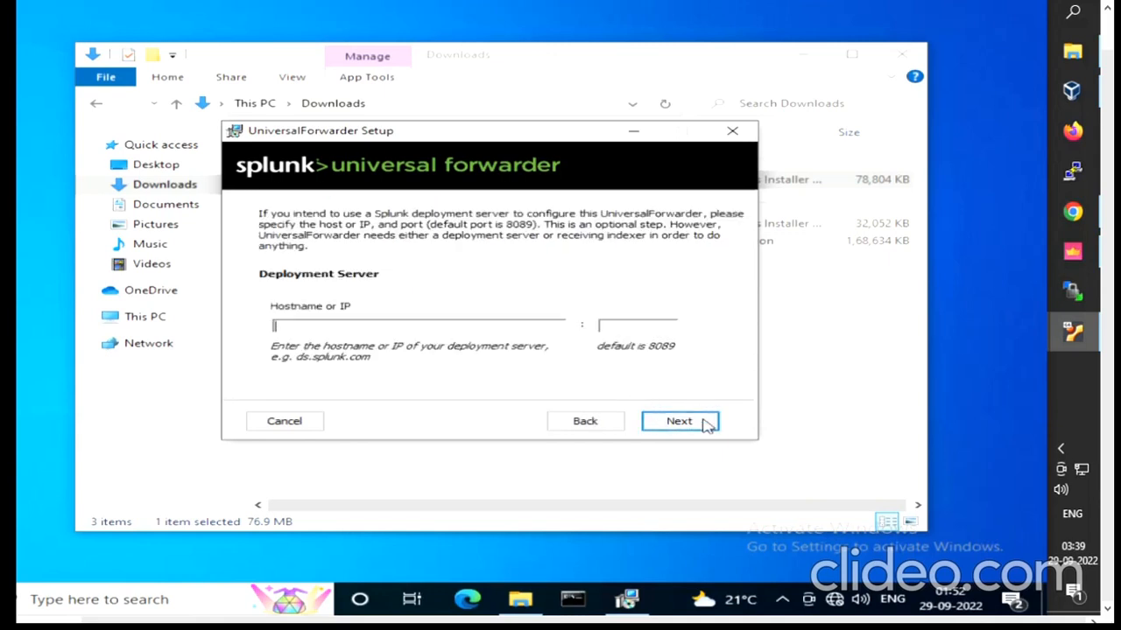
Leave the deployment server blank, set the receiving indexer to 192.168.30.10 on port 9997, and start the installation, allowing it to make changes.
click(680, 421)
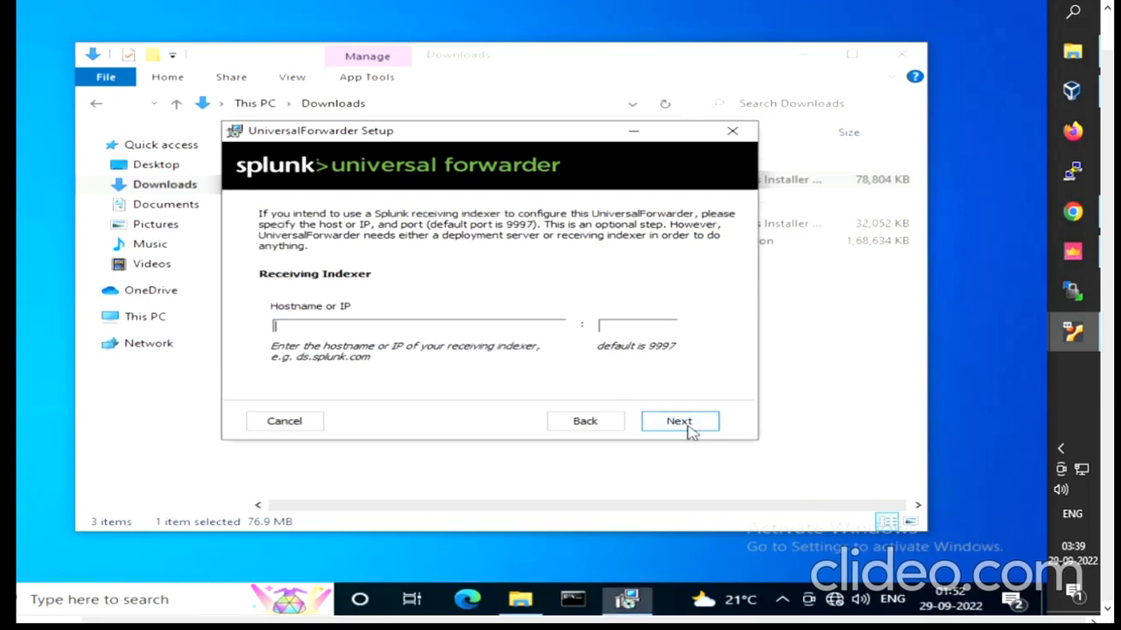
click(466, 326)
text(192)
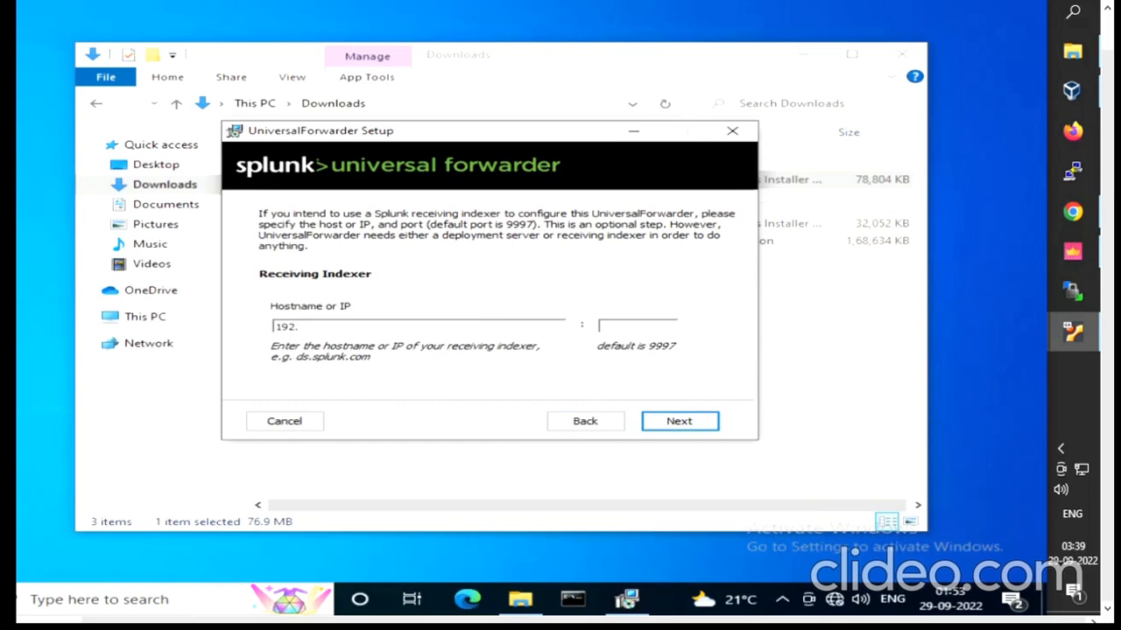
text(.168.30)
text(9997)
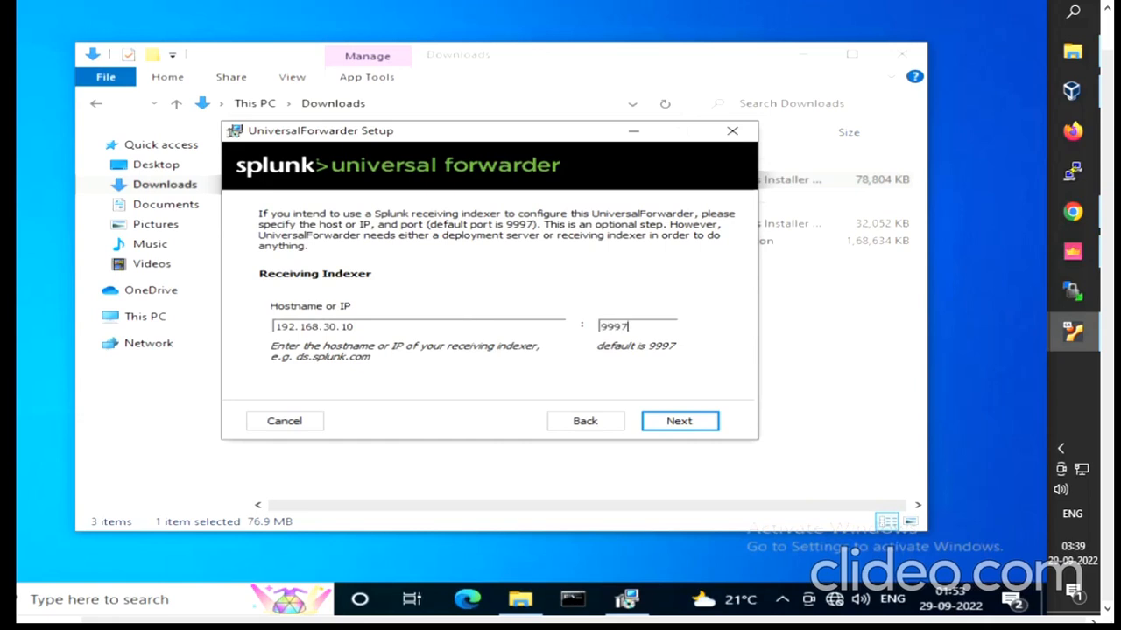
key(Return)
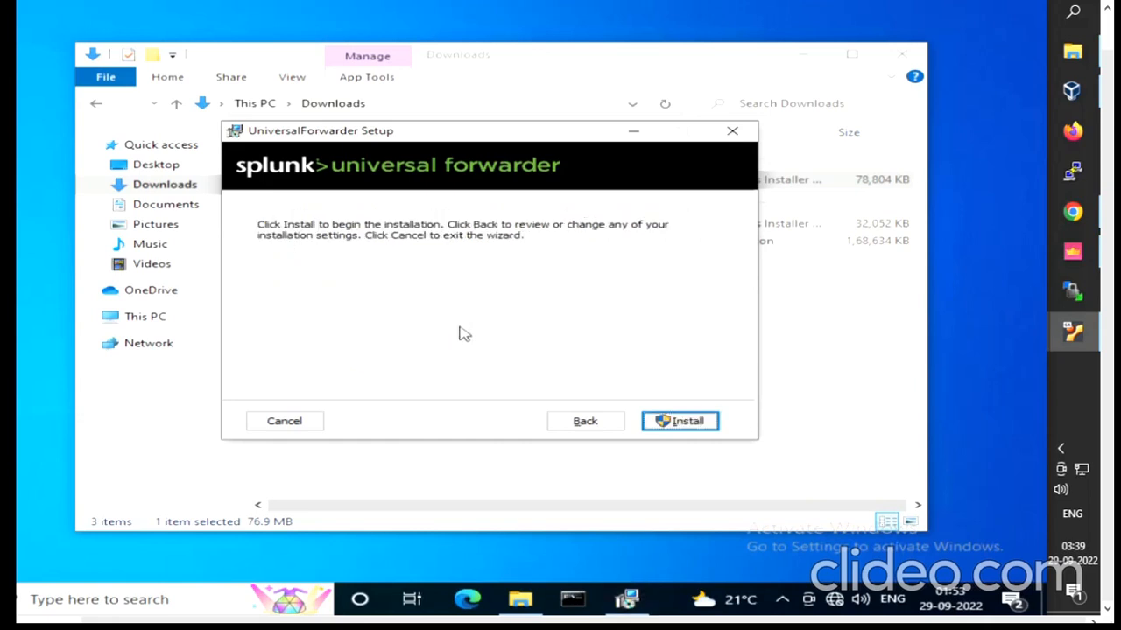
click(665, 428)
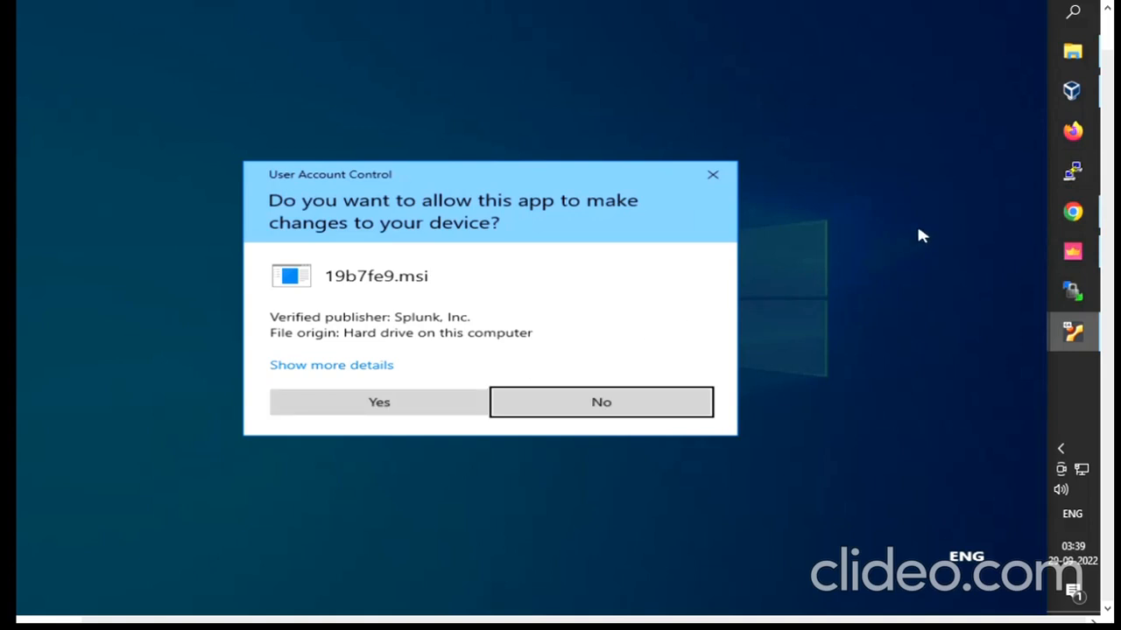
click(399, 417)
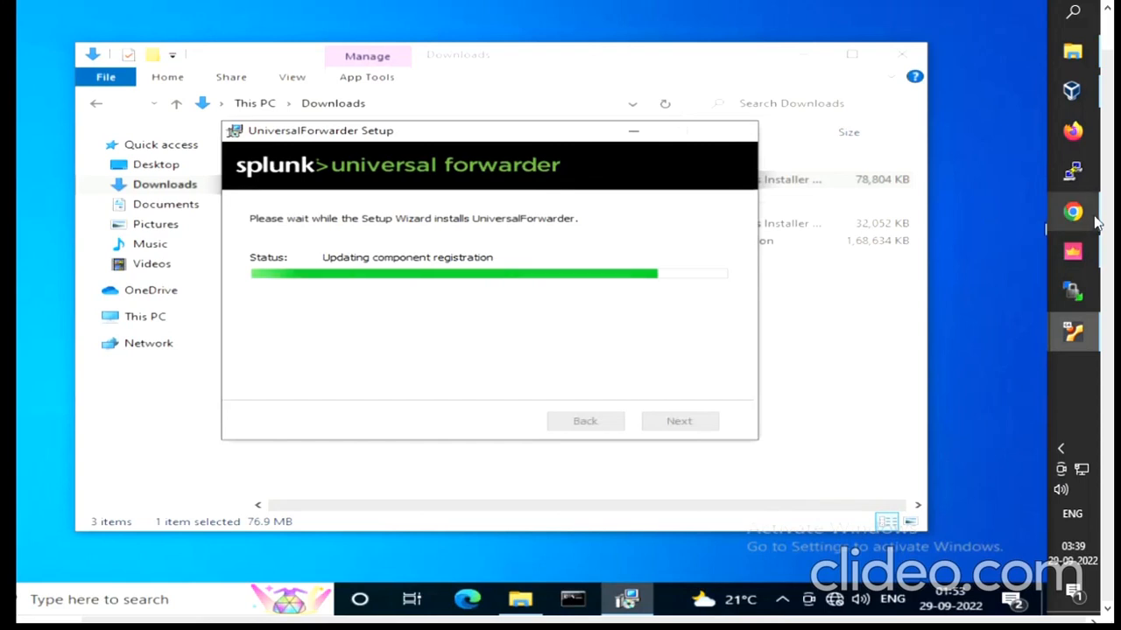
Switch to Splunk Enterprise in Chrome, open the Indexes page and look through the existing indexes.
click(1094, 220)
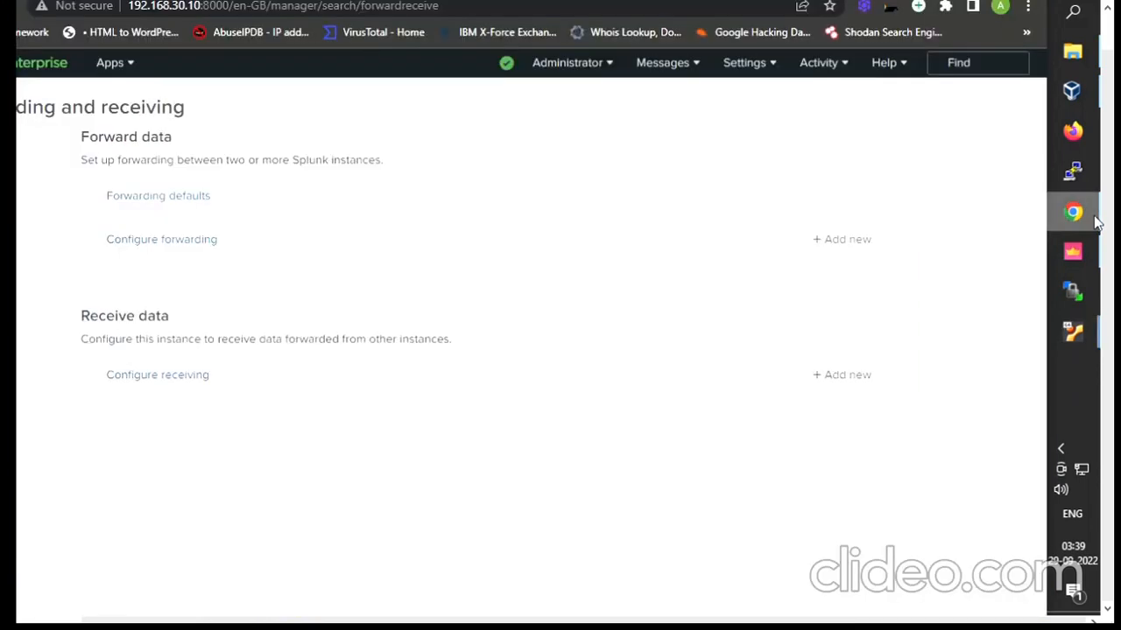
click(776, 70)
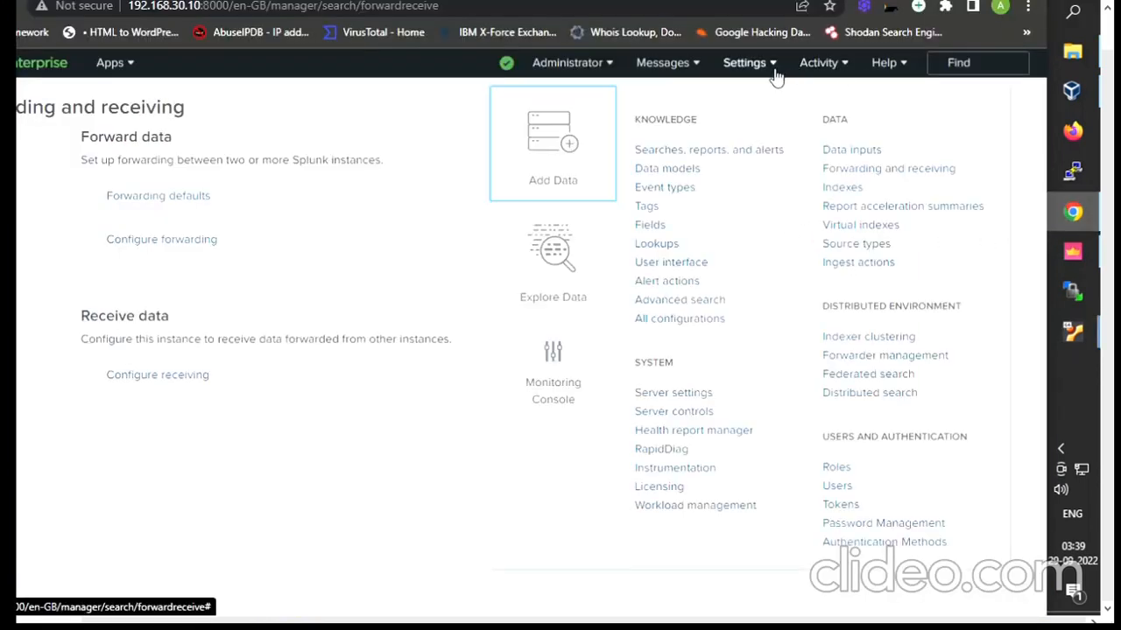
click(843, 189)
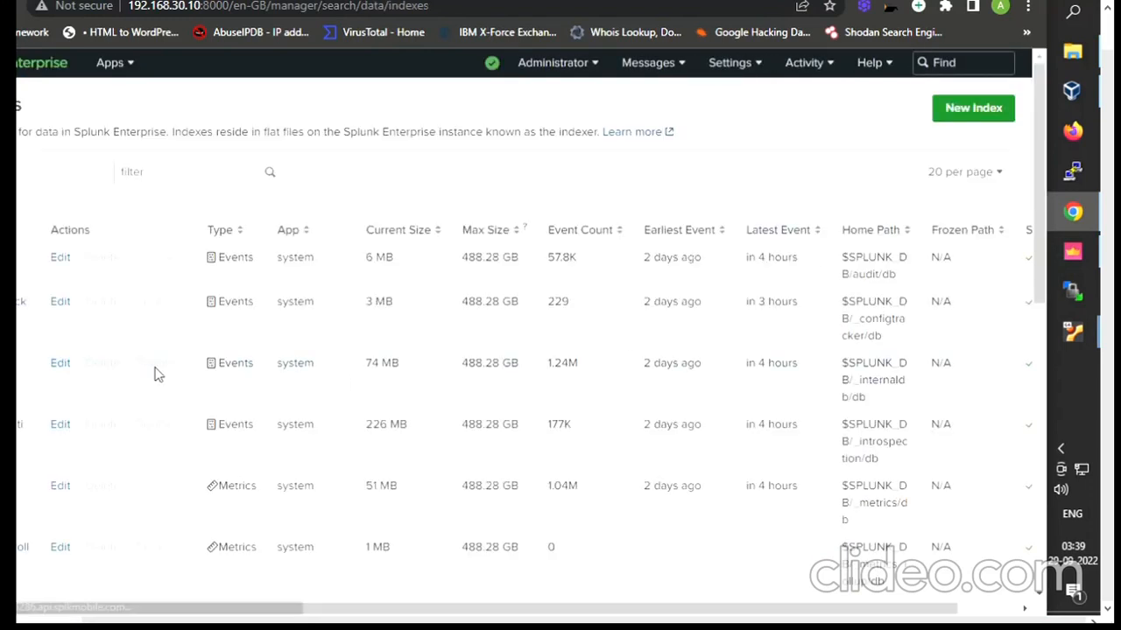
scroll(533, 506, down, 2)
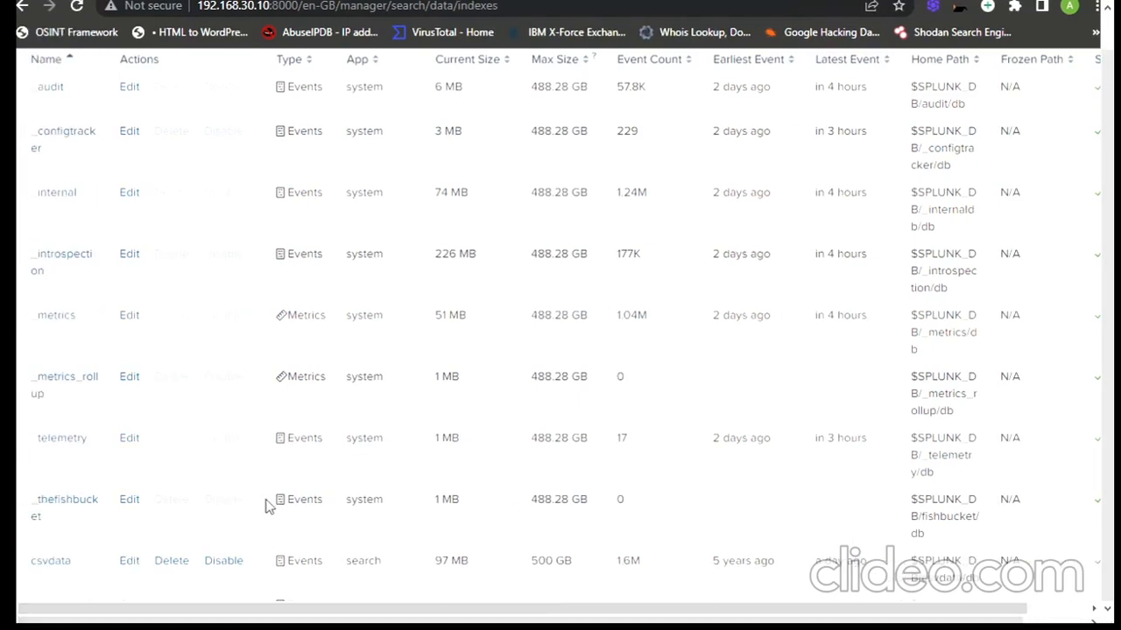
scroll(214, 468, down, 5)
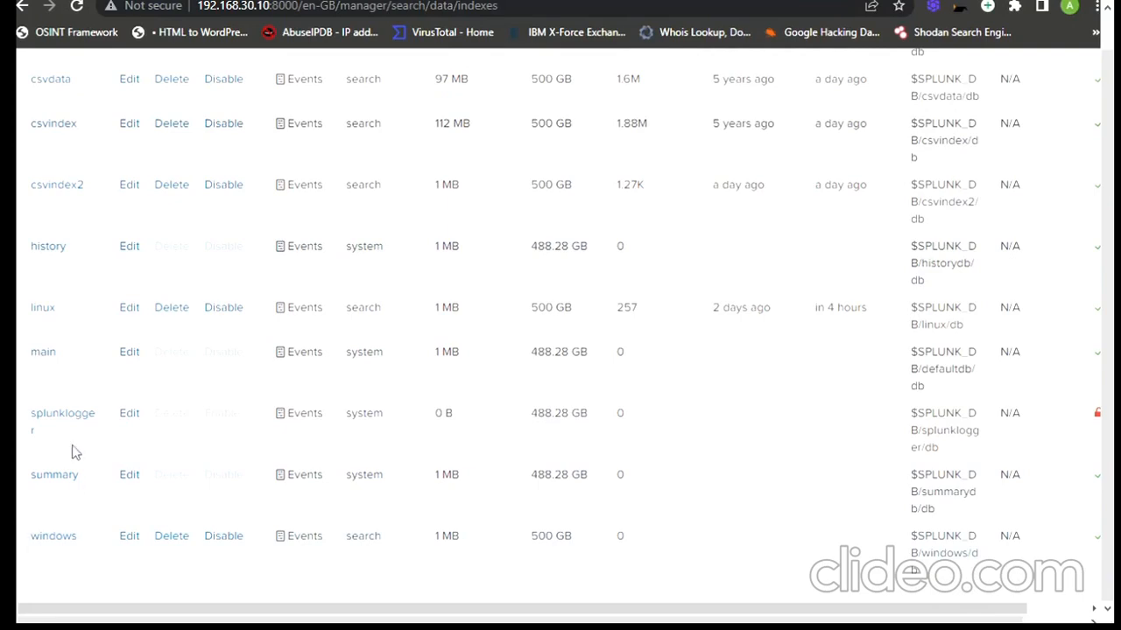
scroll(42, 394, up, 3)
scroll(48, 432, down, 3)
scroll(120, 537, up, 10)
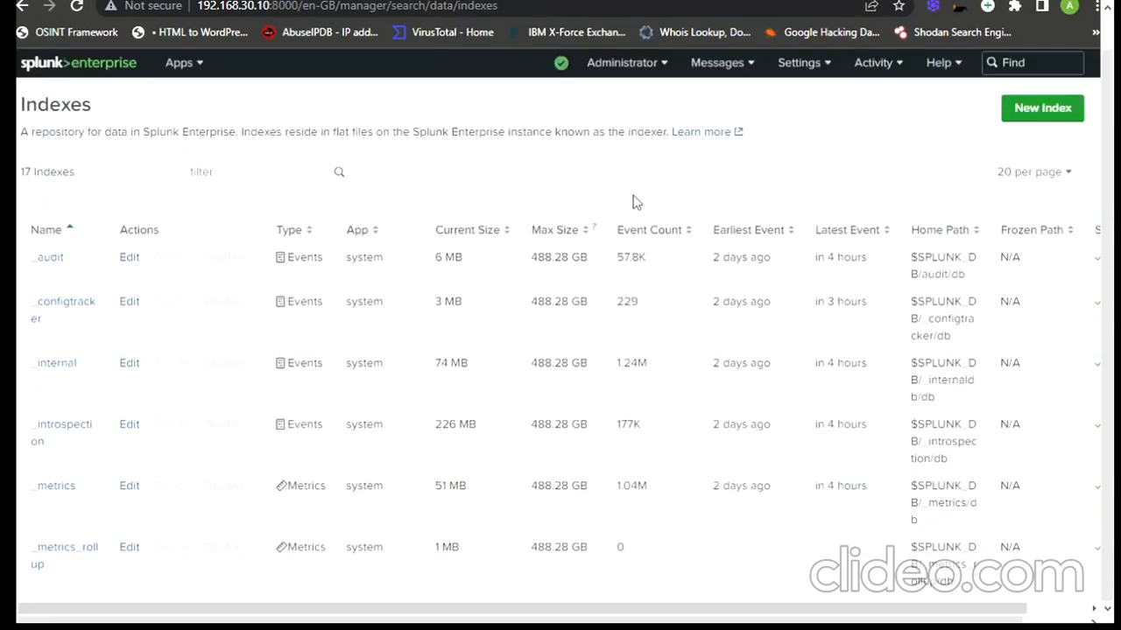
click(885, 75)
click(820, 77)
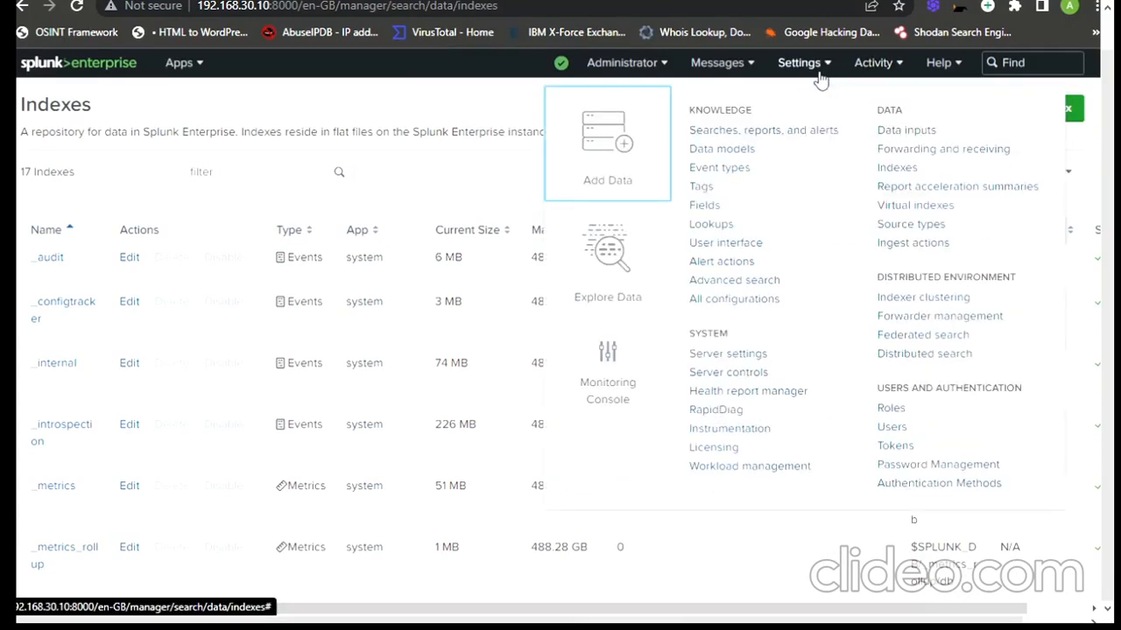
click(465, 177)
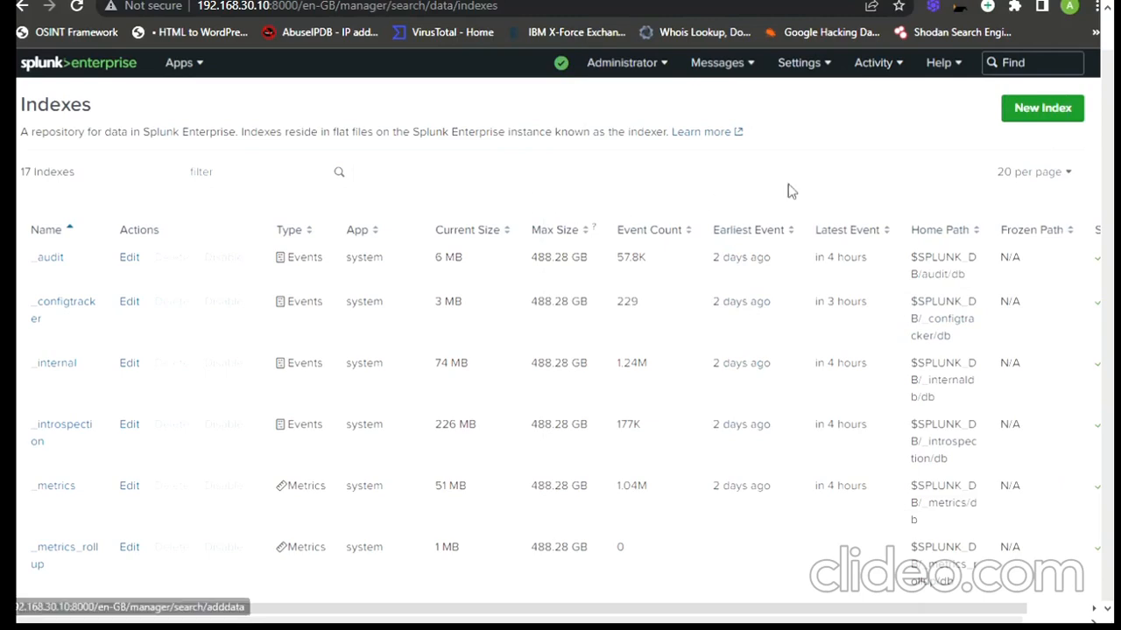
click(1048, 117)
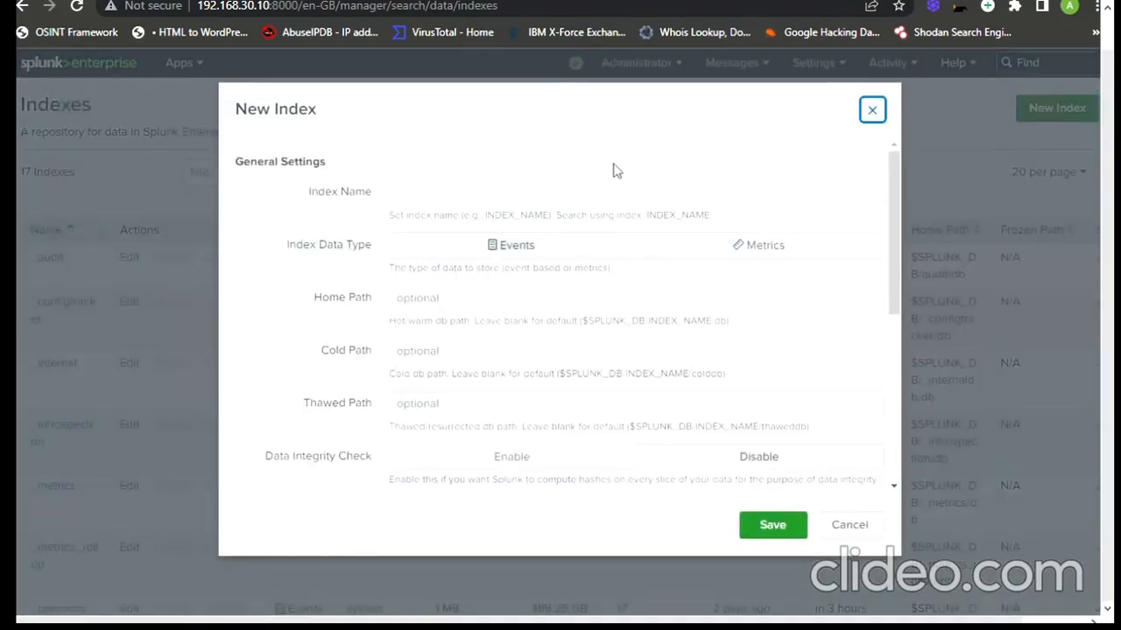
click(608, 204)
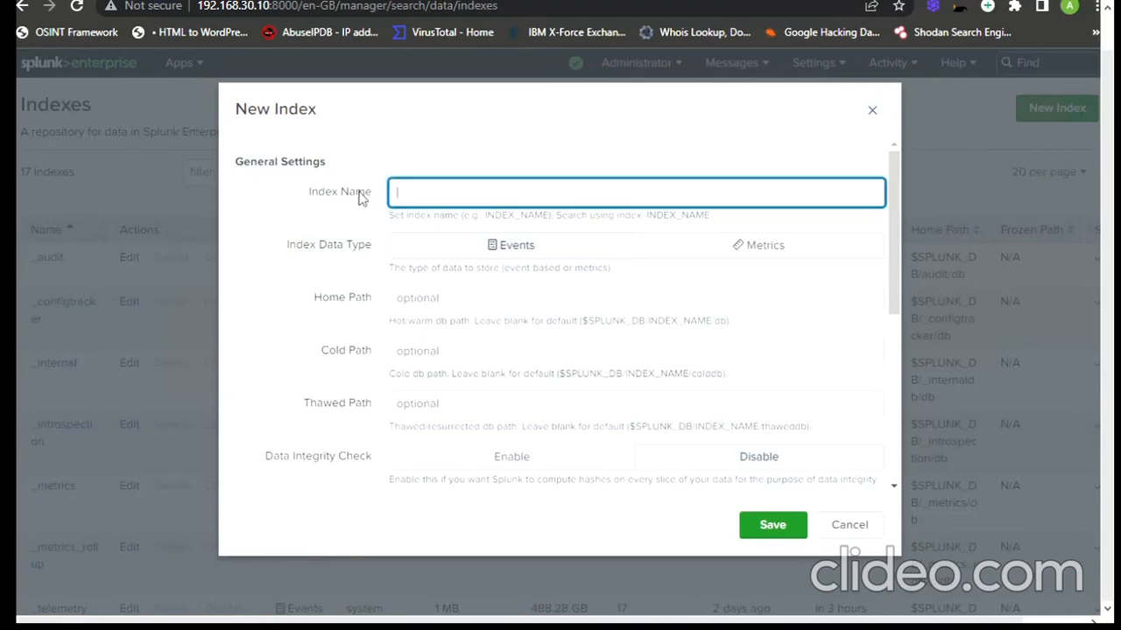
click(873, 525)
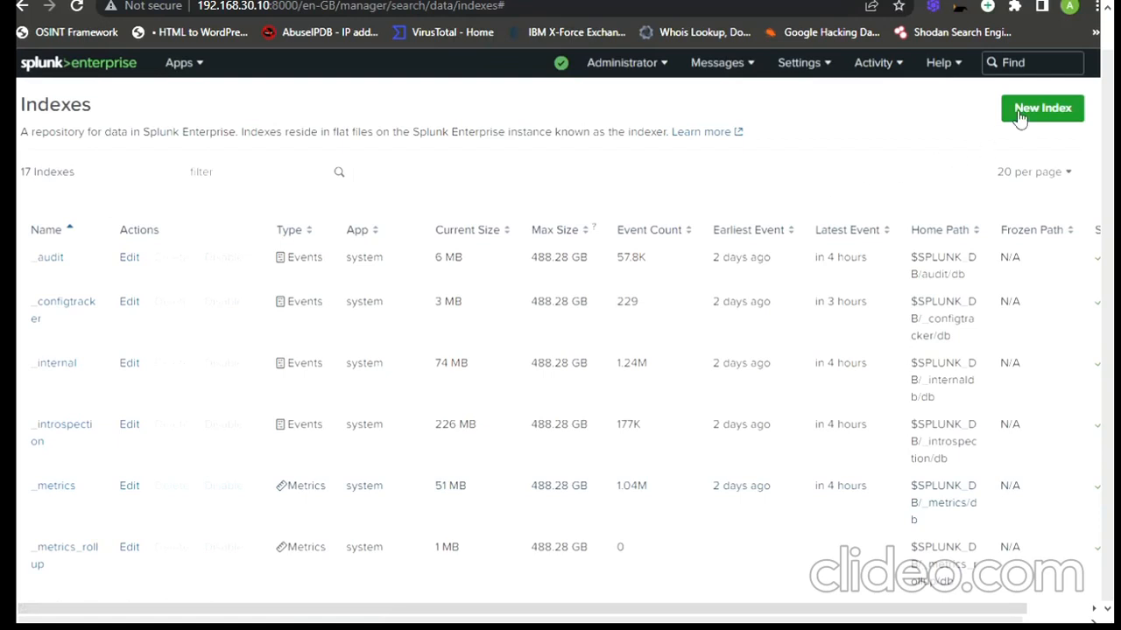
Switch to the wincl1 virtual machine and finish the UniversalForwarder setup wizard.
scroll(974, 390, down, 2)
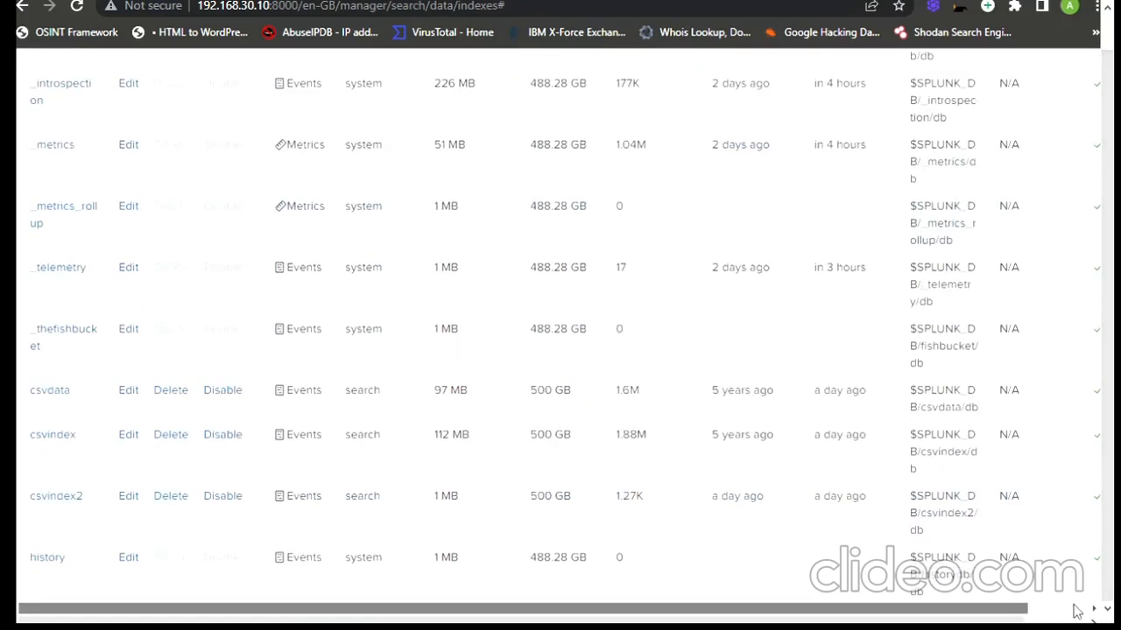
scroll(1011, 612, right, 2)
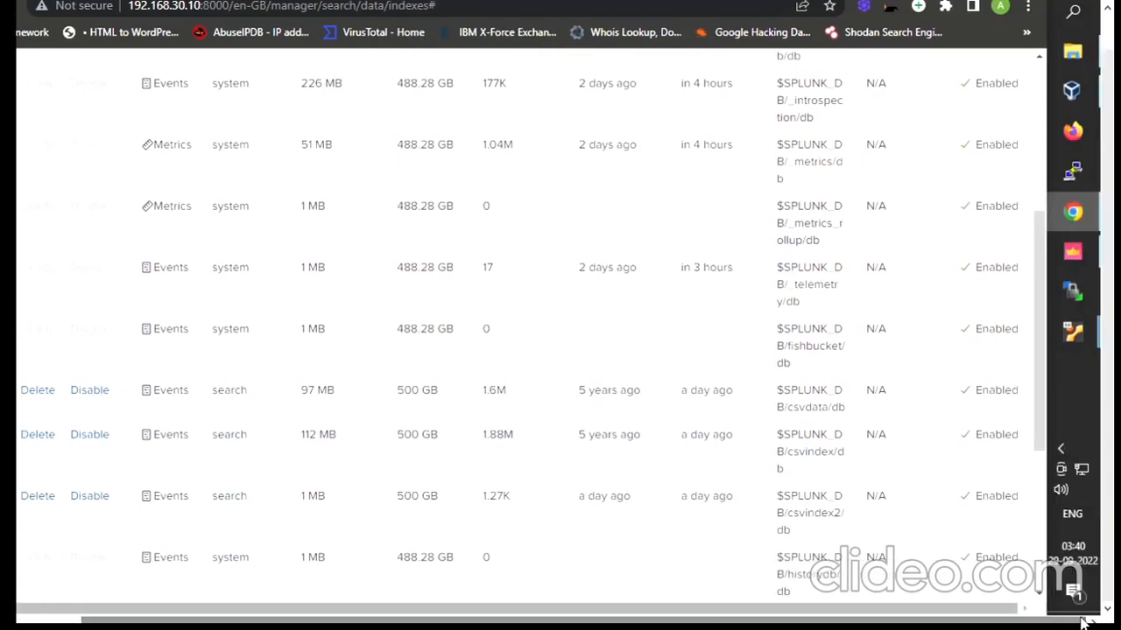
mouse_move(1070, 339)
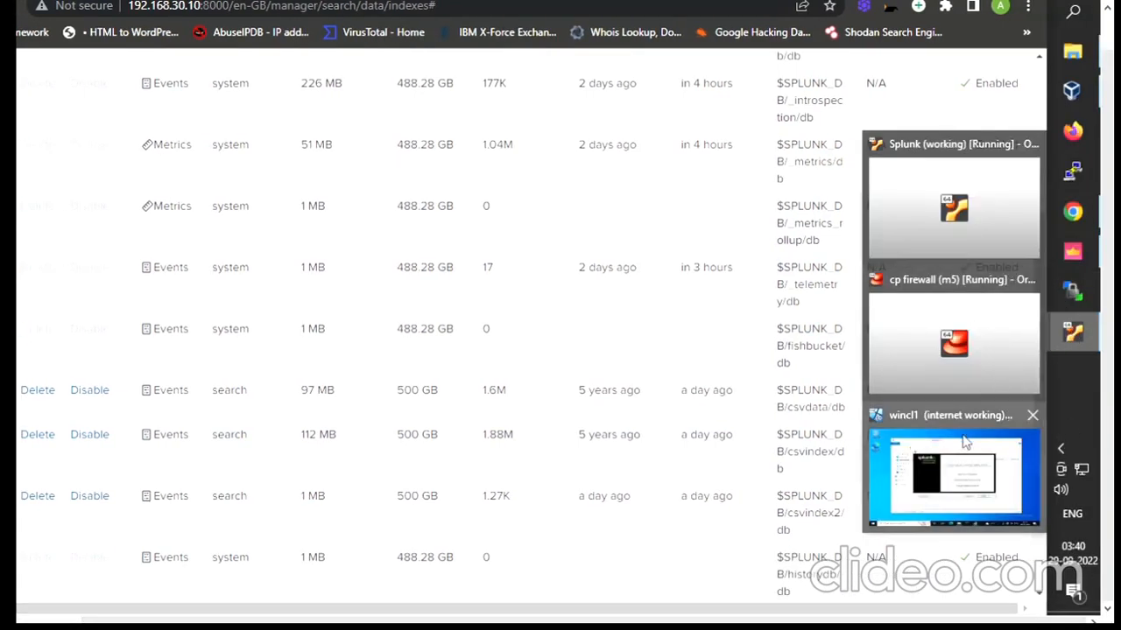
click(963, 446)
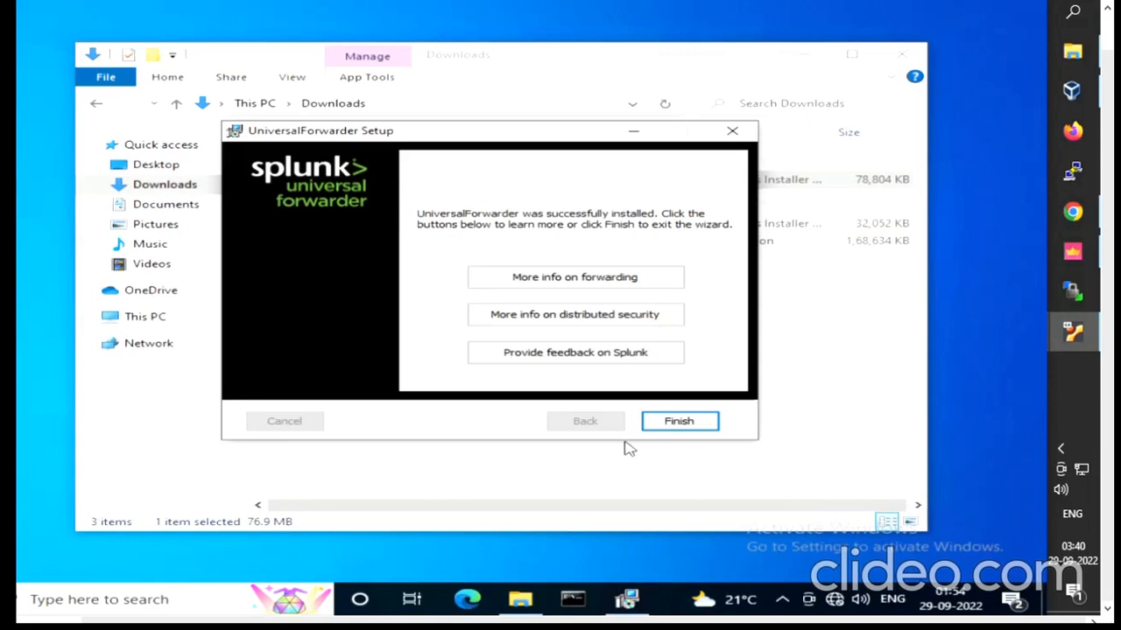
click(680, 424)
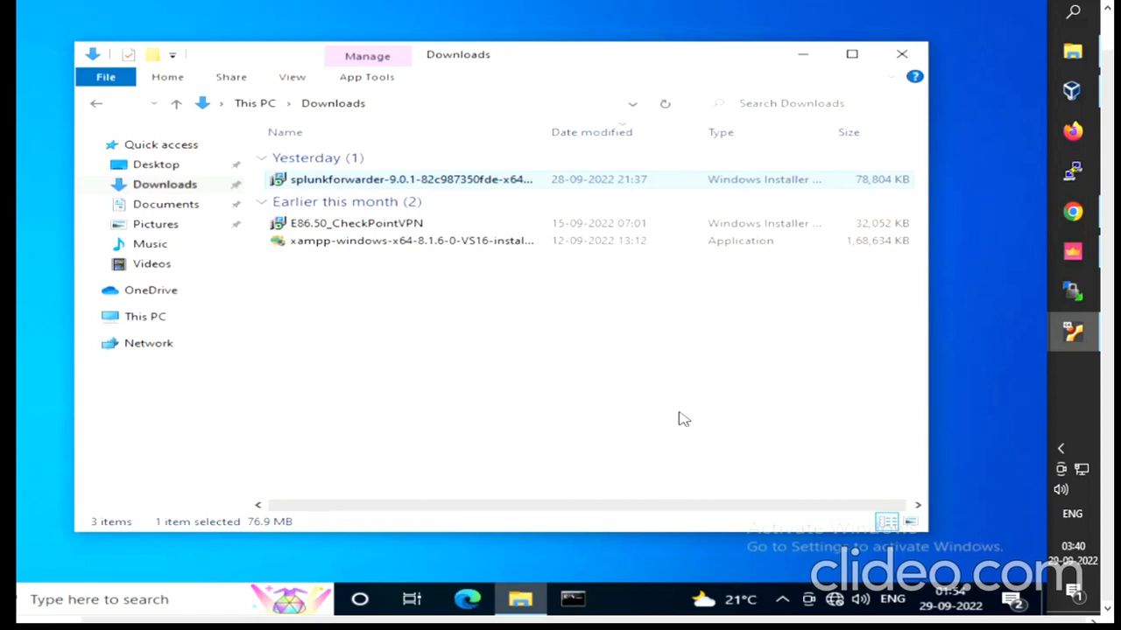
Open the SplunkUniversalForwarder folder in Program Files on the C: drive, granting permanent access to it.
click(528, 609)
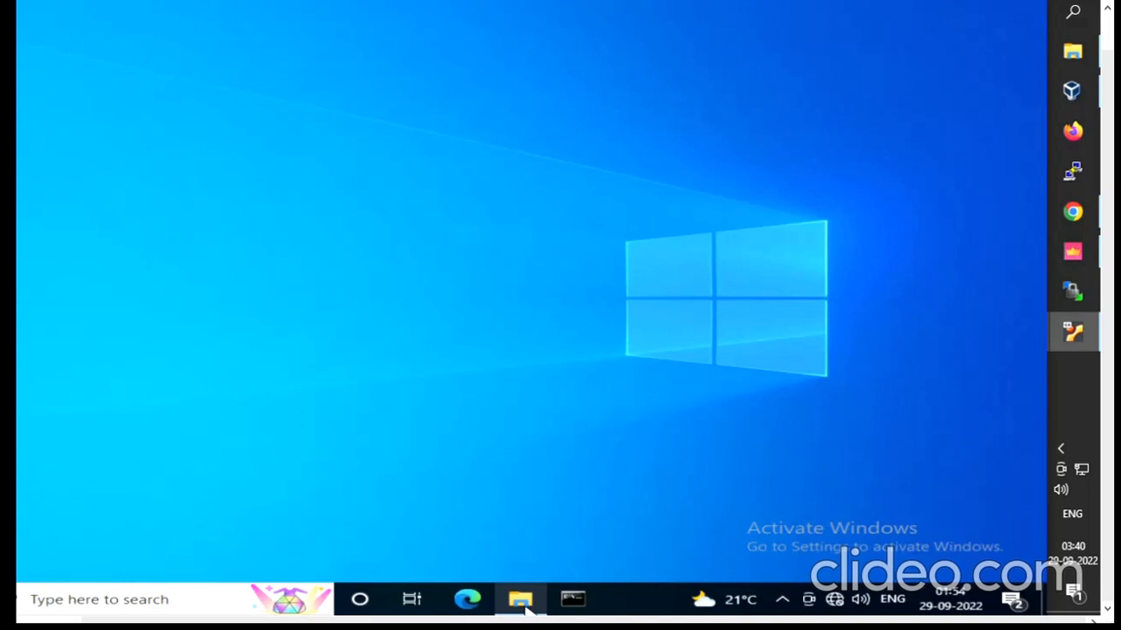
click(522, 604)
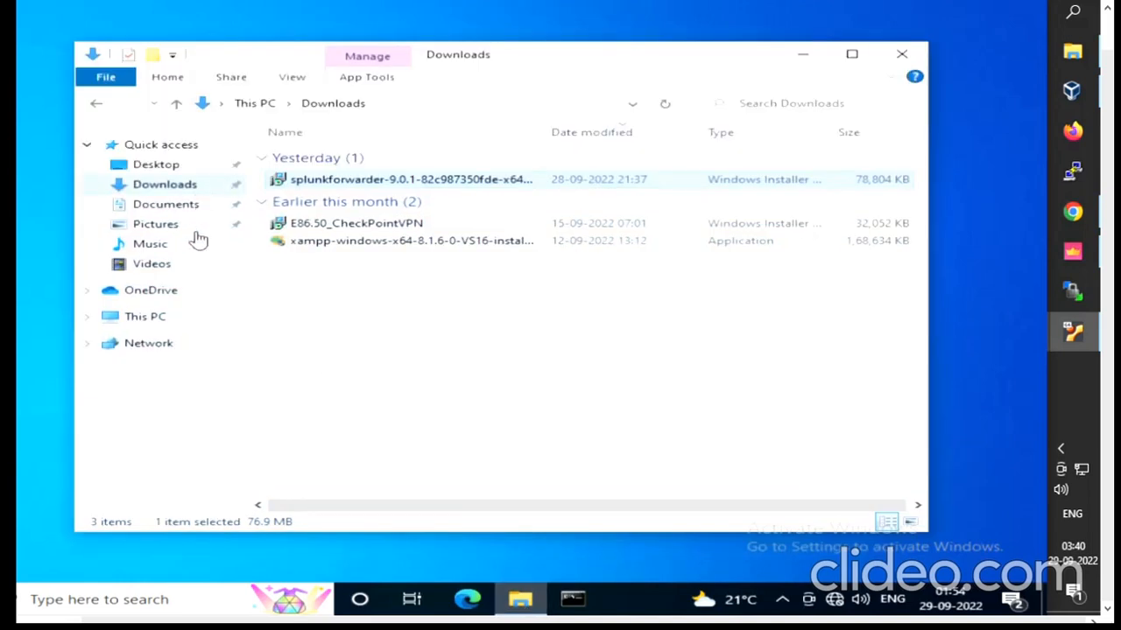
click(183, 325)
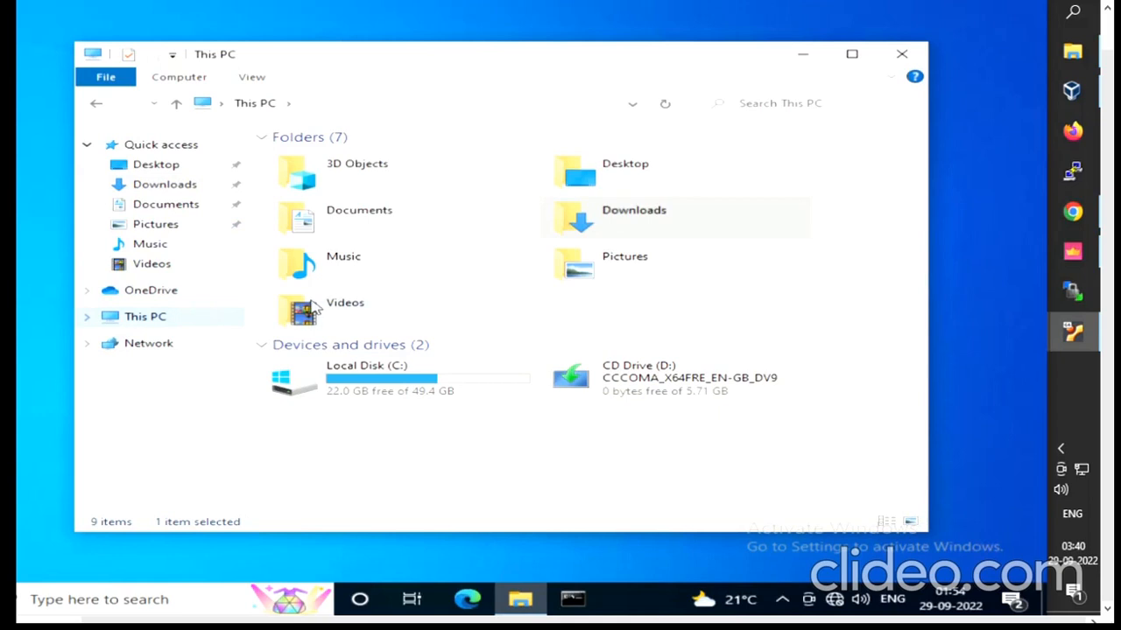
double_click(384, 376)
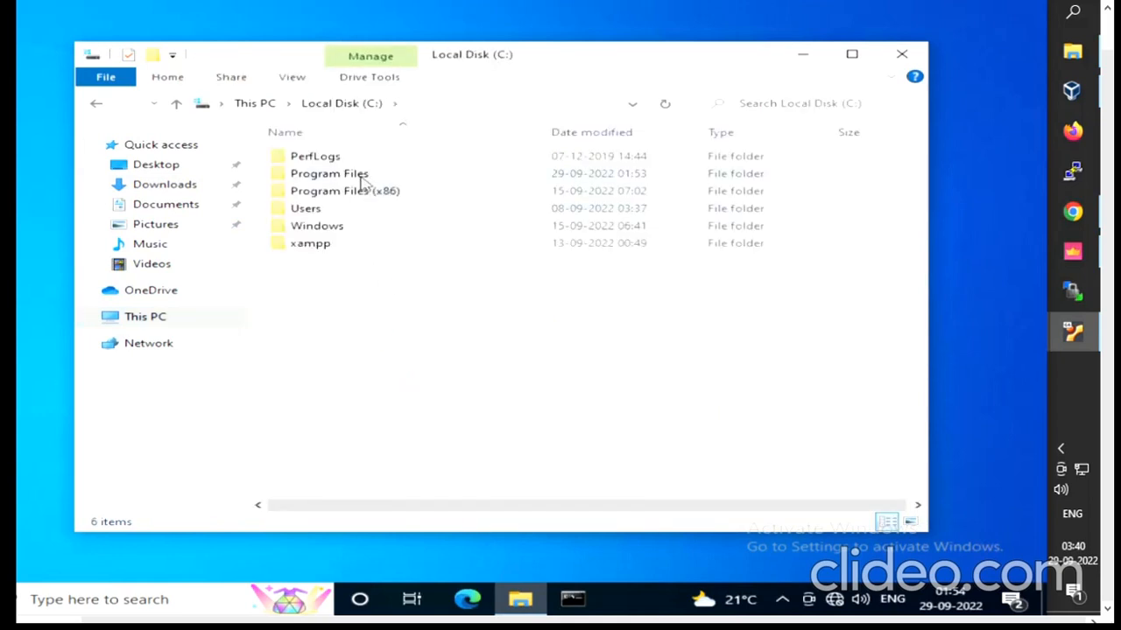
double_click(368, 174)
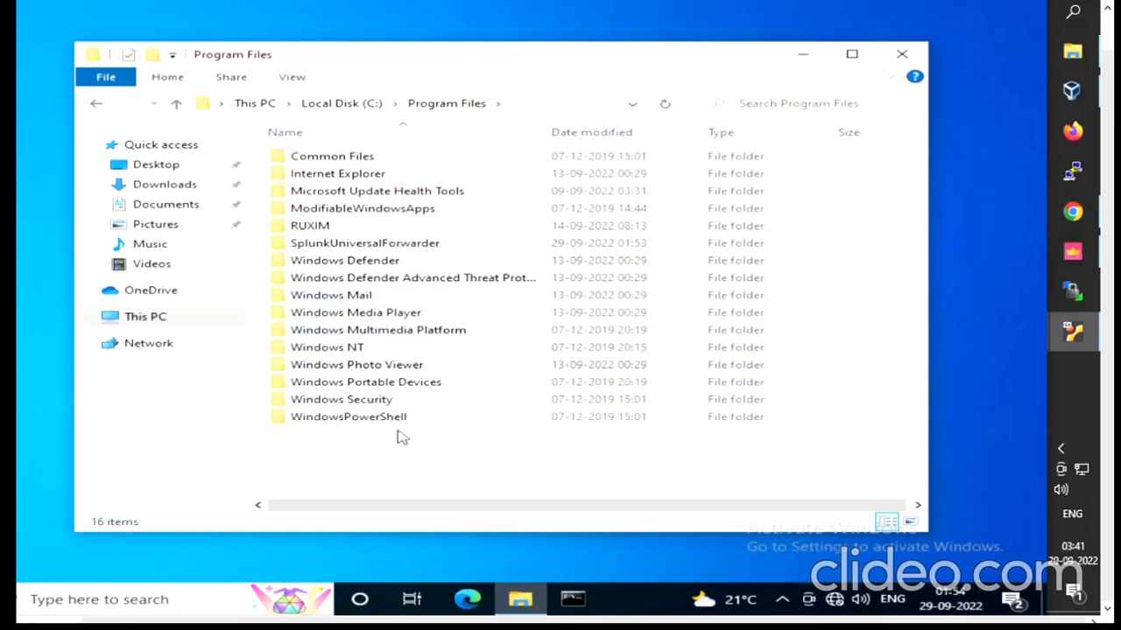
double_click(409, 244)
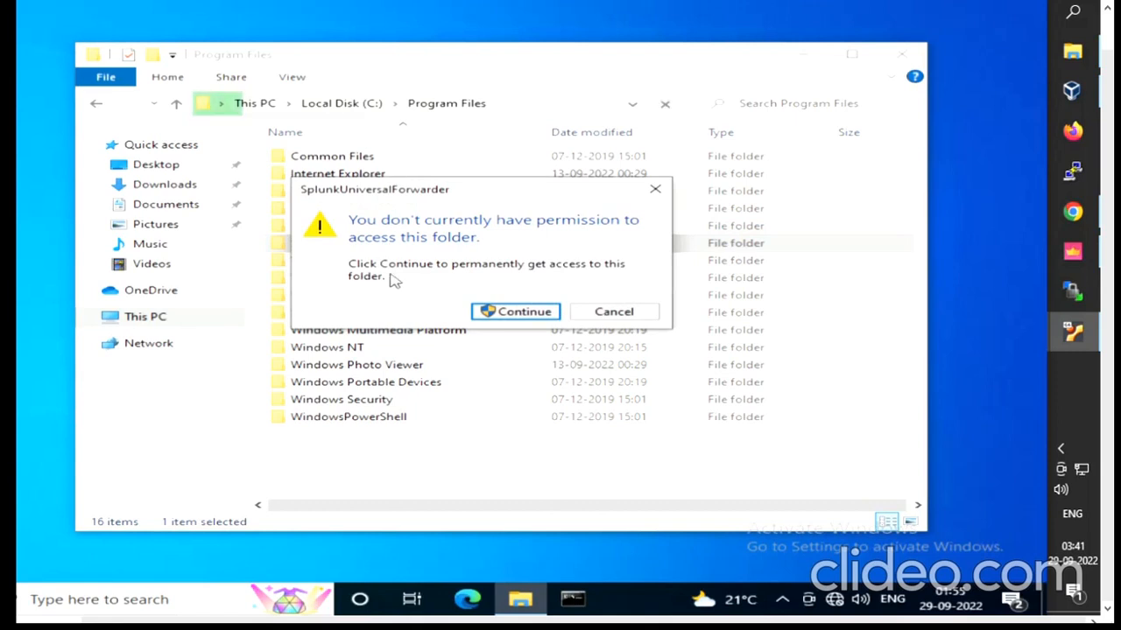
click(486, 311)
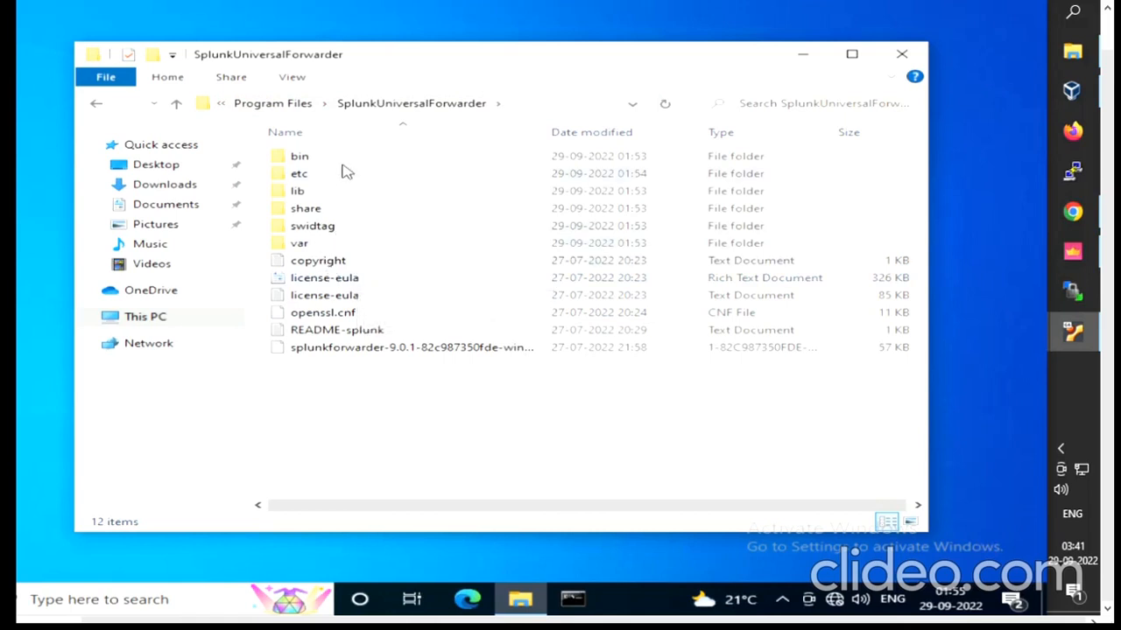
Go to the etc\system\local subfolder of SplunkUniversalForwarder.
double_click(298, 173)
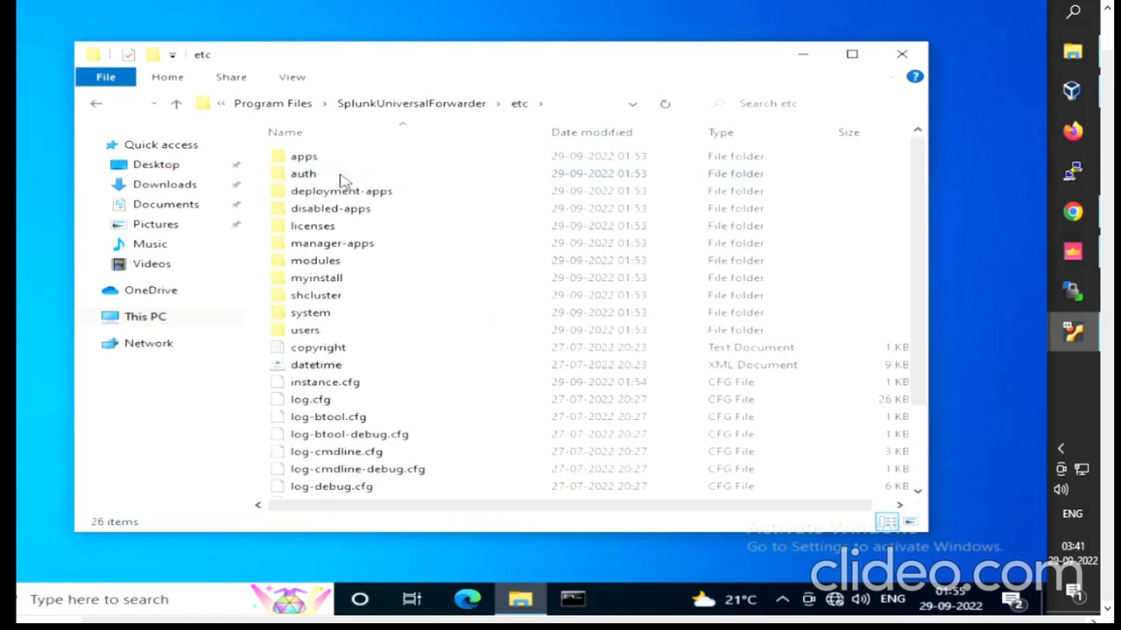
double_click(354, 319)
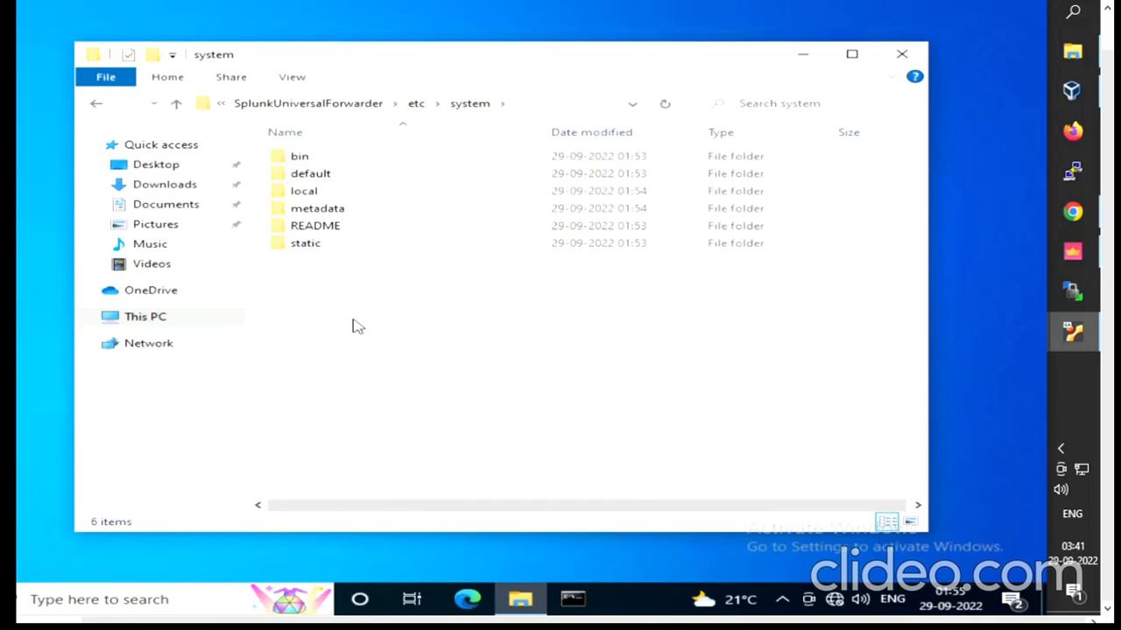
double_click(347, 197)
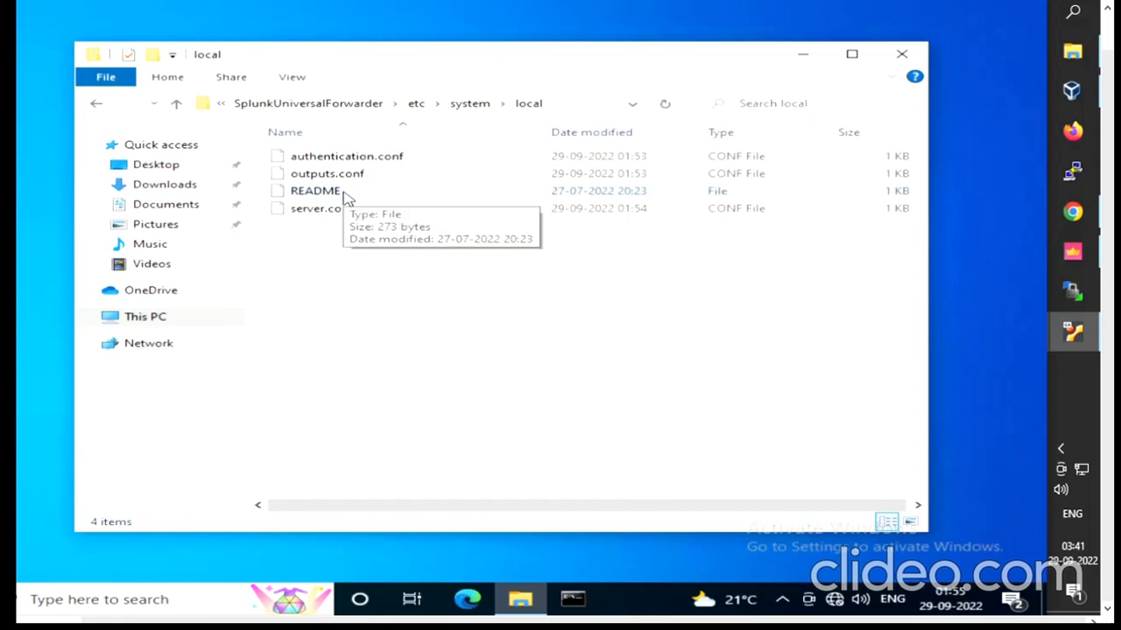
right_click(341, 272)
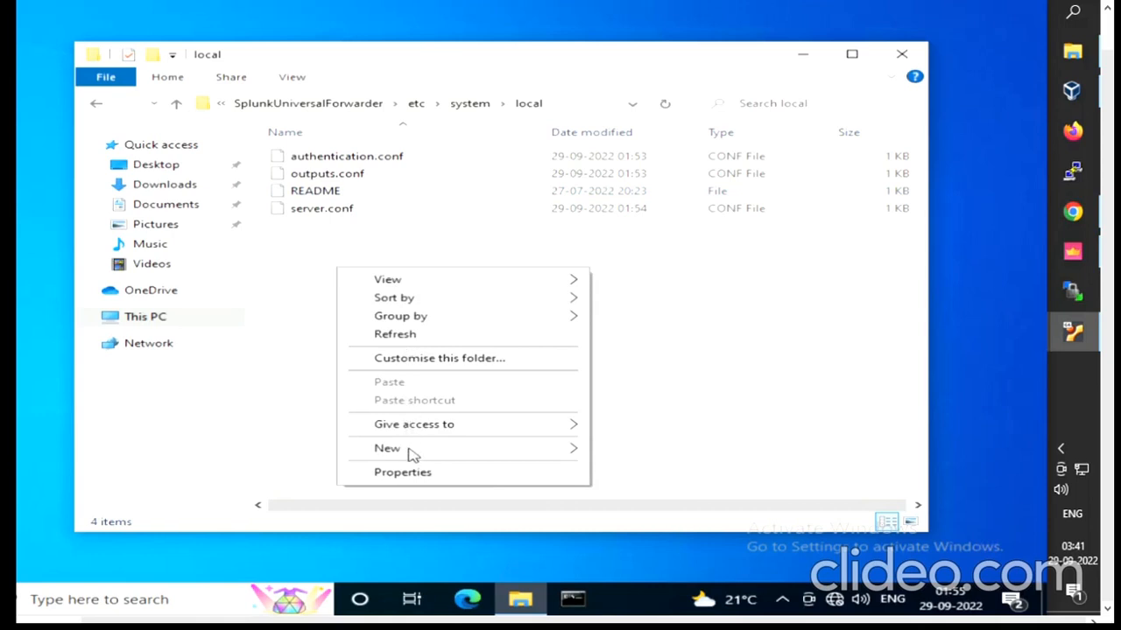
mouse_move(413, 452)
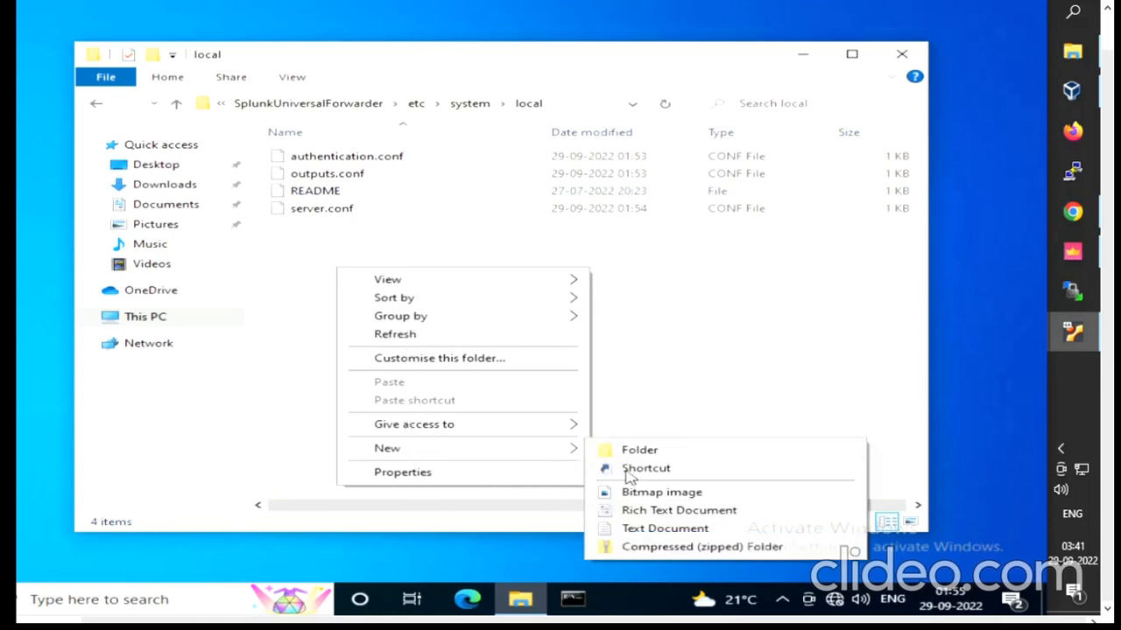
click(642, 530)
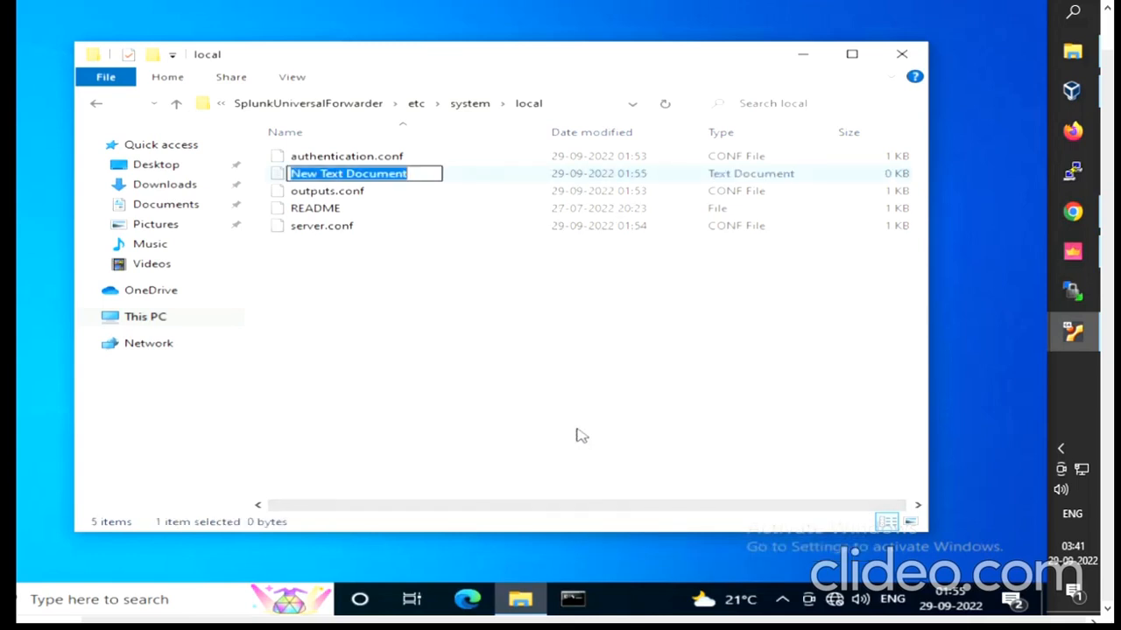
click(557, 387)
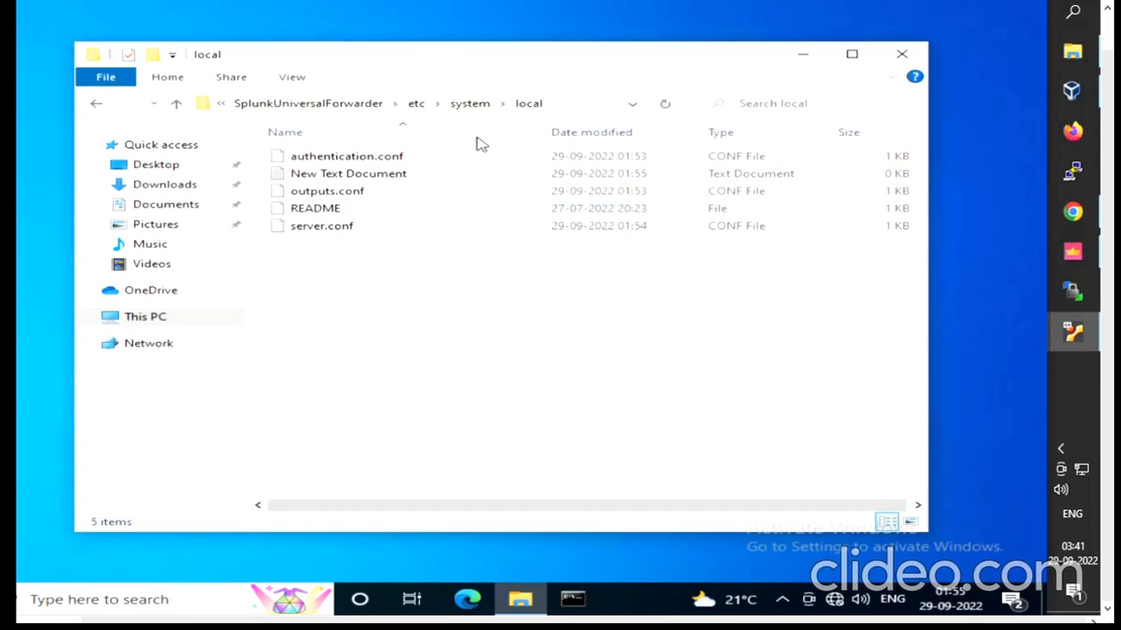
click(464, 180)
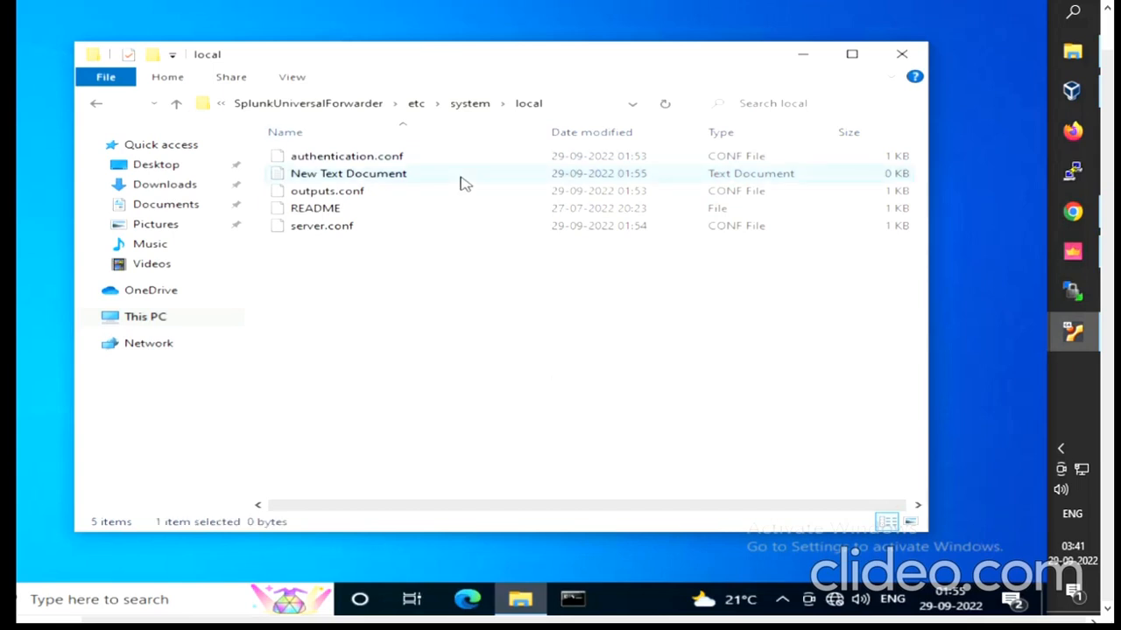
key(Delete)
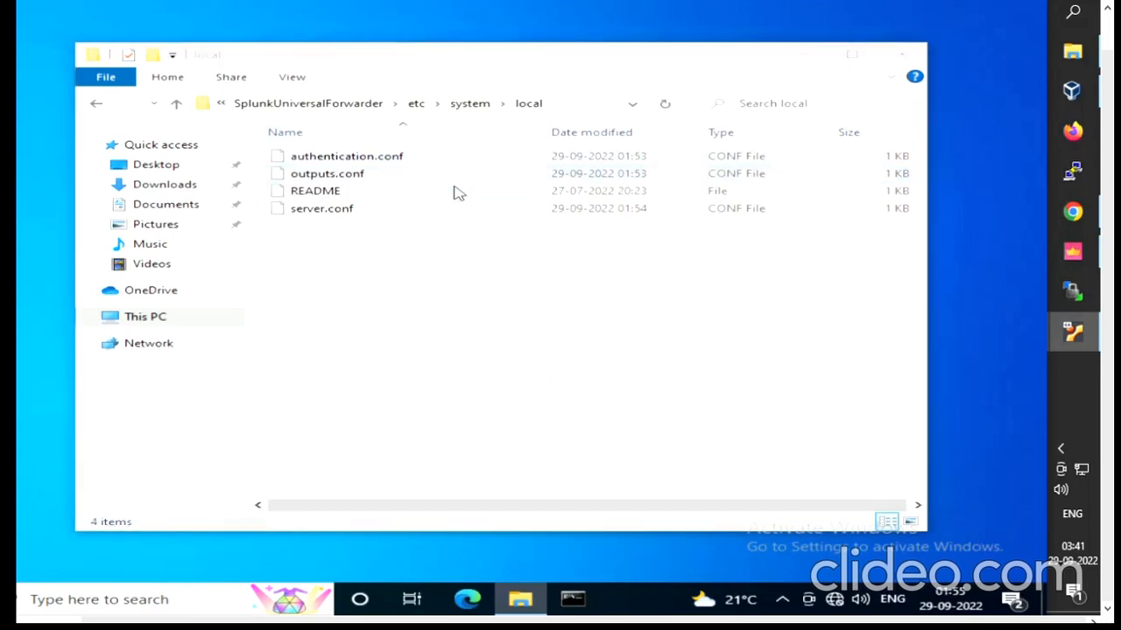
right_click(378, 267)
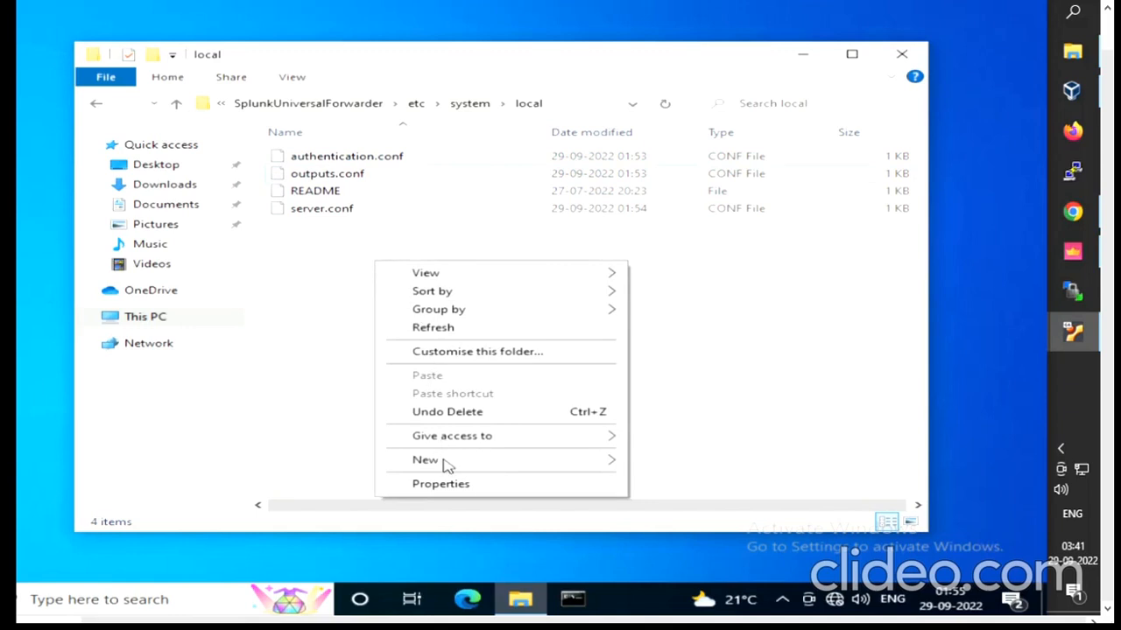
mouse_move(446, 464)
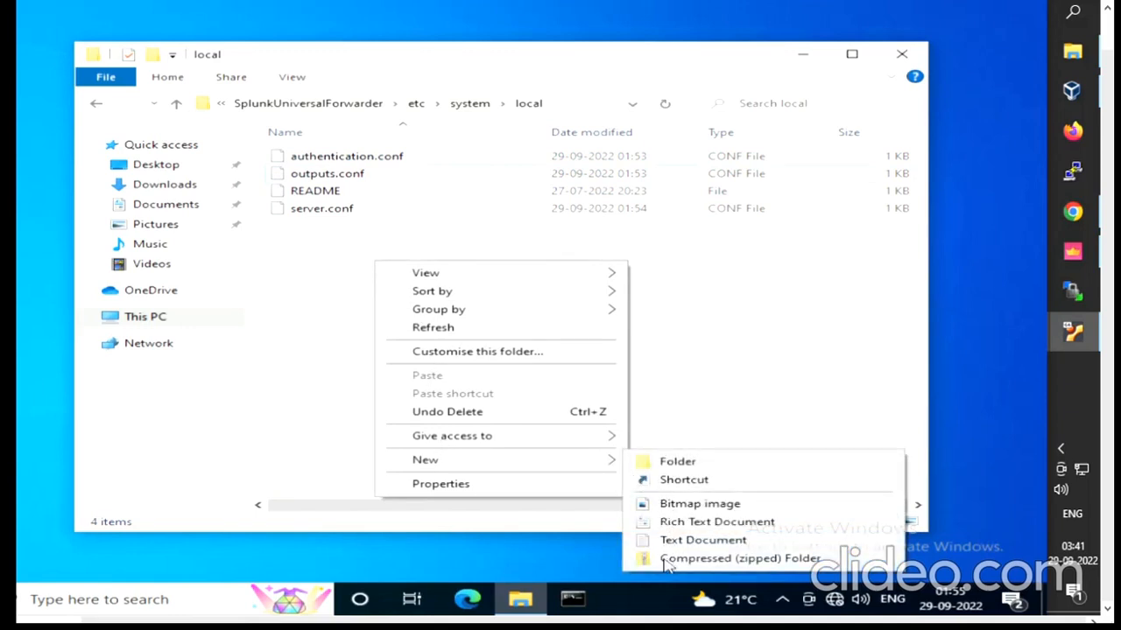
click(672, 316)
right_click(377, 179)
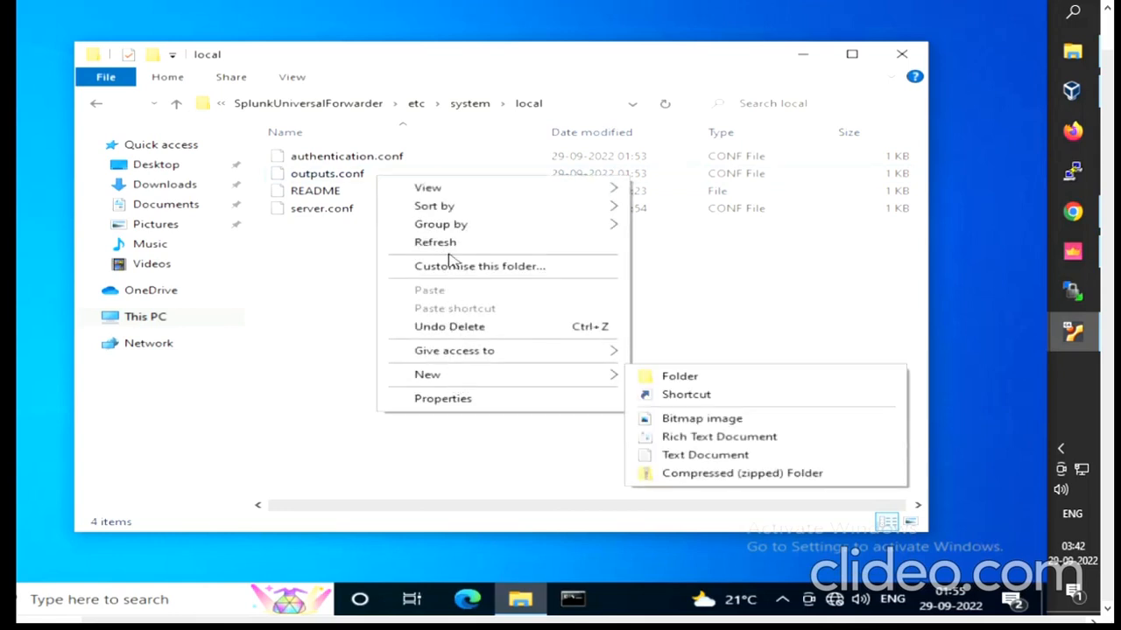
Duplicate outputs.conf within the local folder, rename the copy as inputs.conf and select it.
click(359, 182)
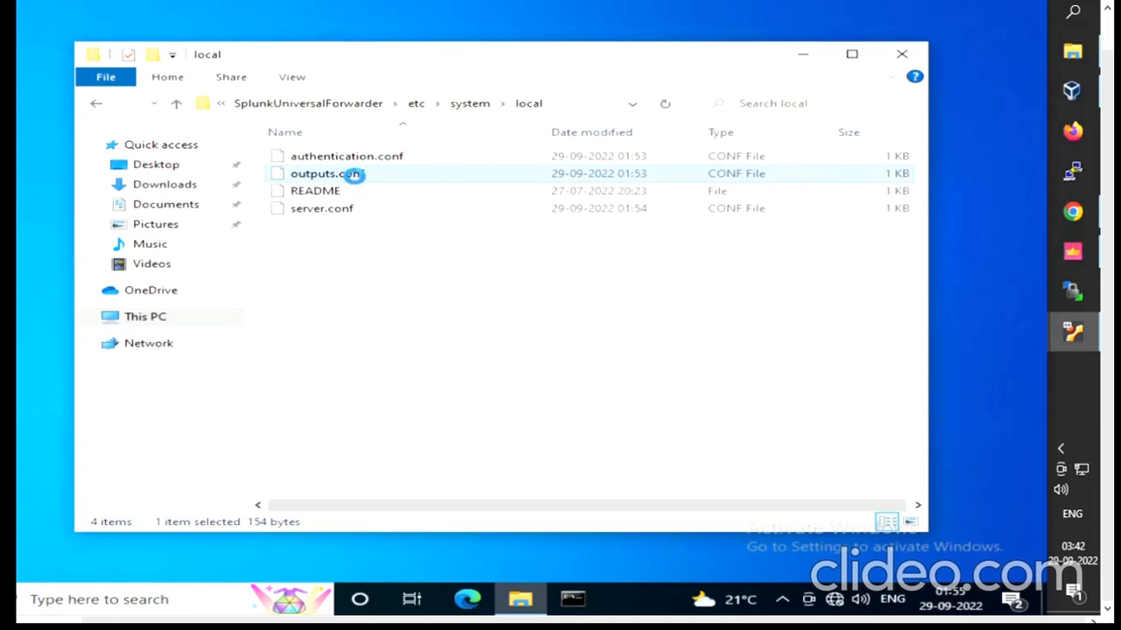
right_click(355, 176)
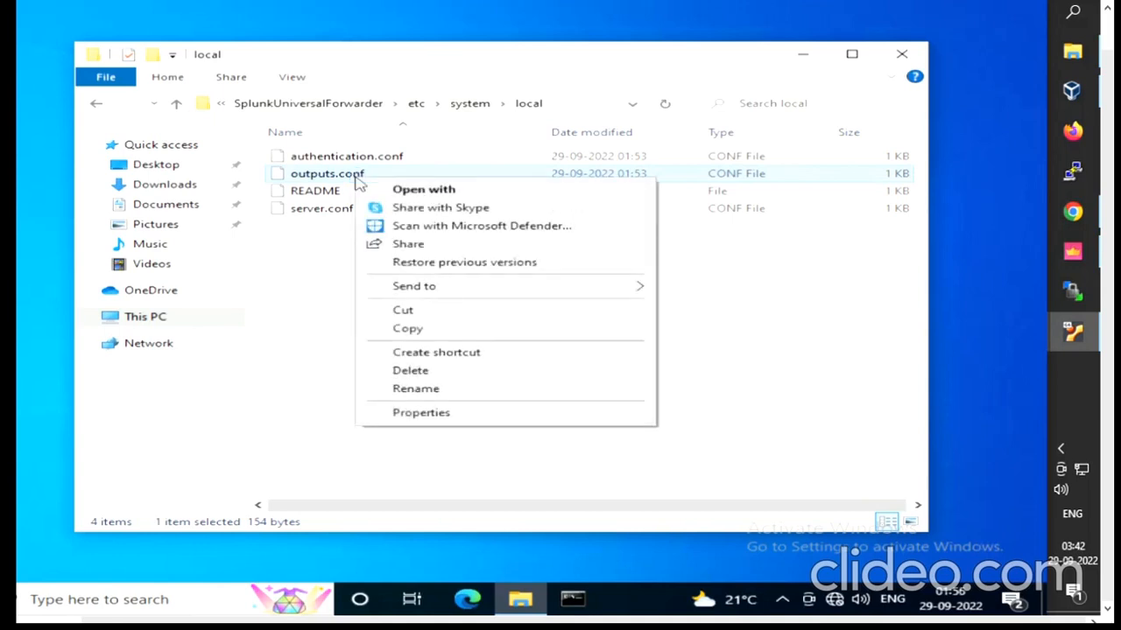
click(435, 330)
right_click(437, 333)
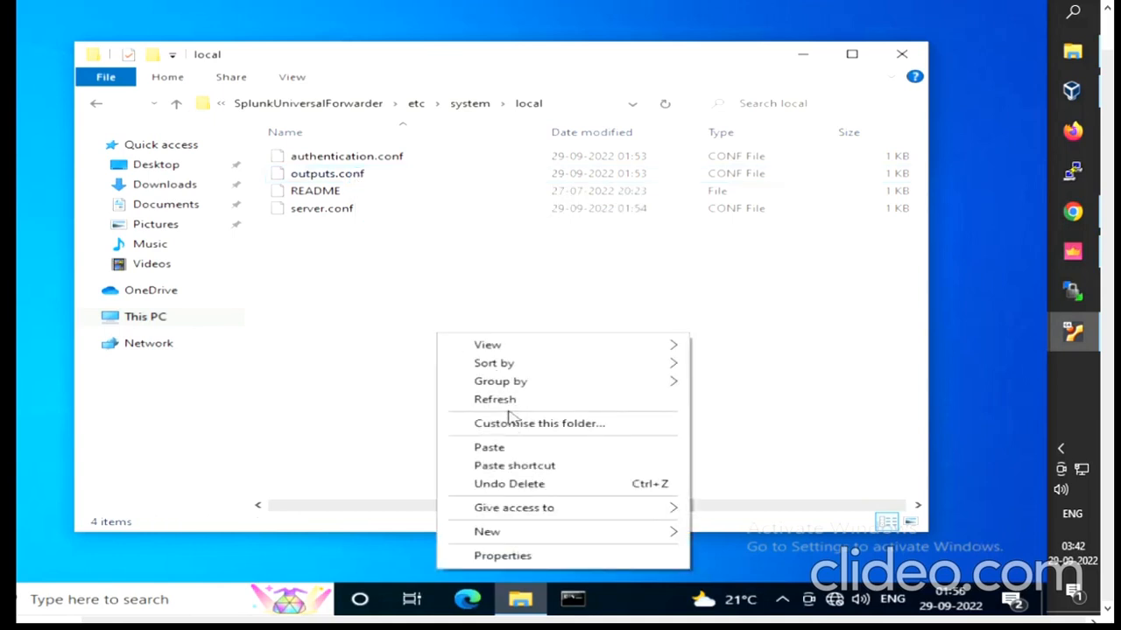
click(506, 448)
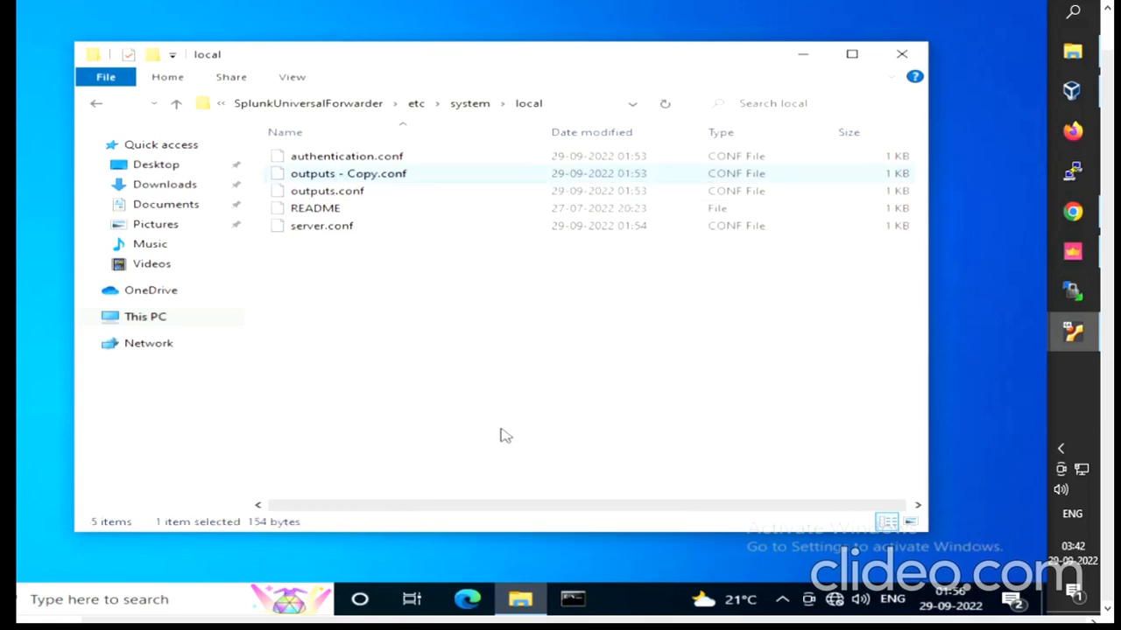
click(372, 175)
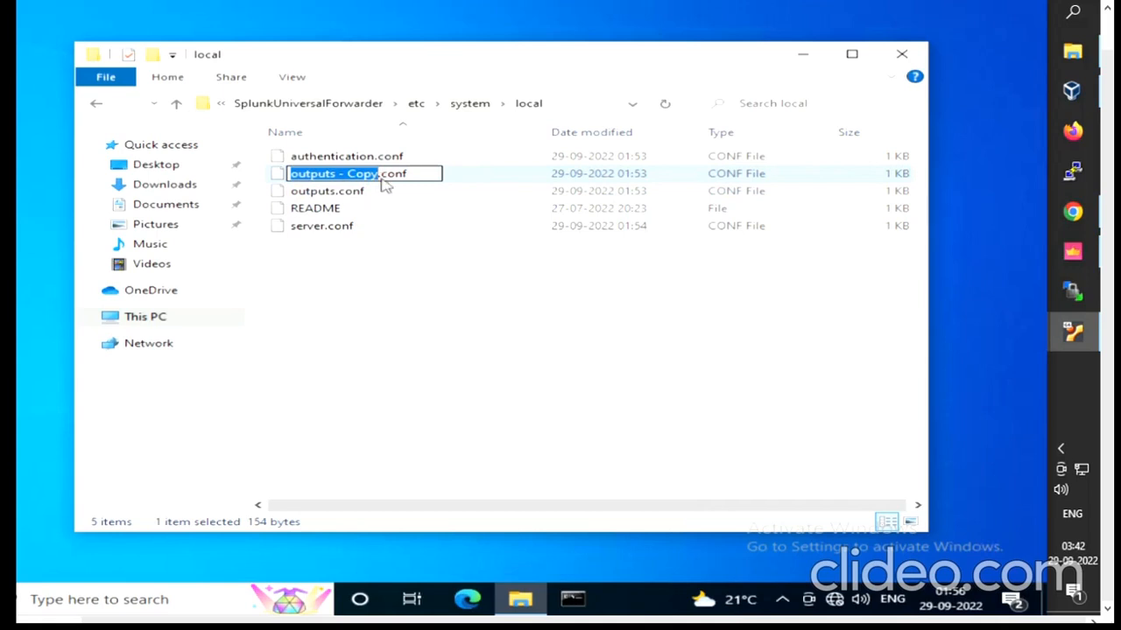
text(inputs)
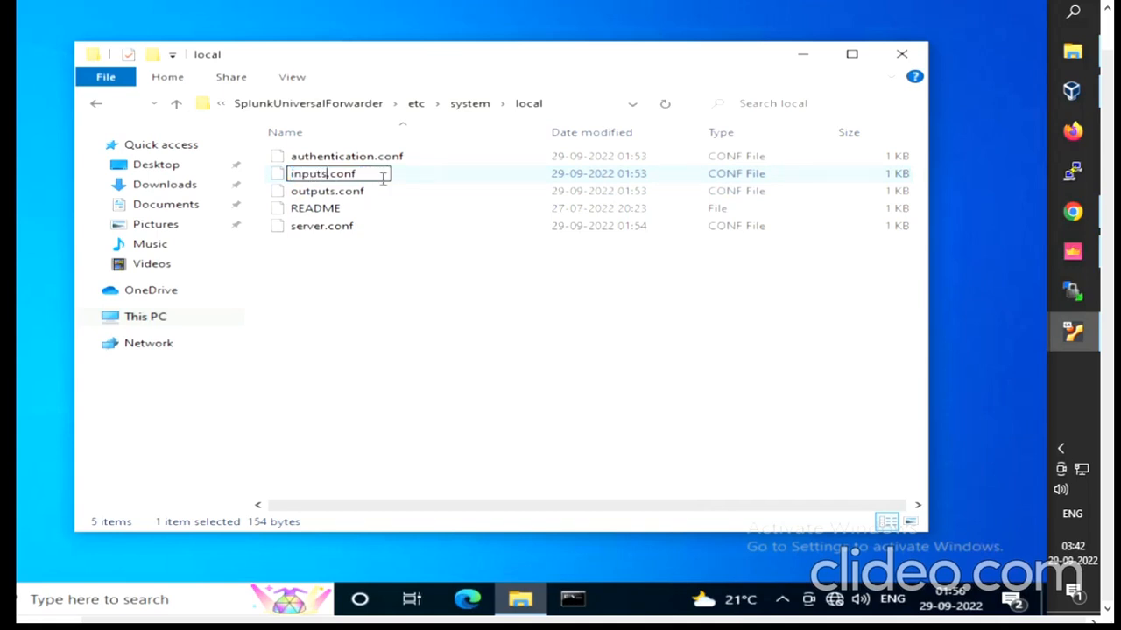
click(413, 289)
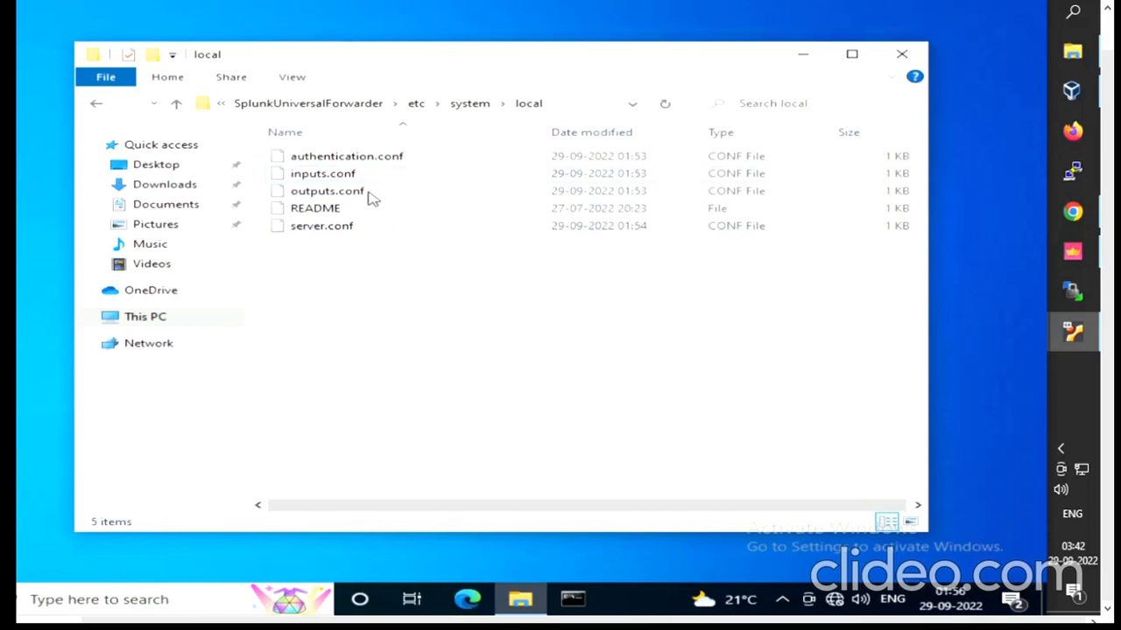
click(368, 178)
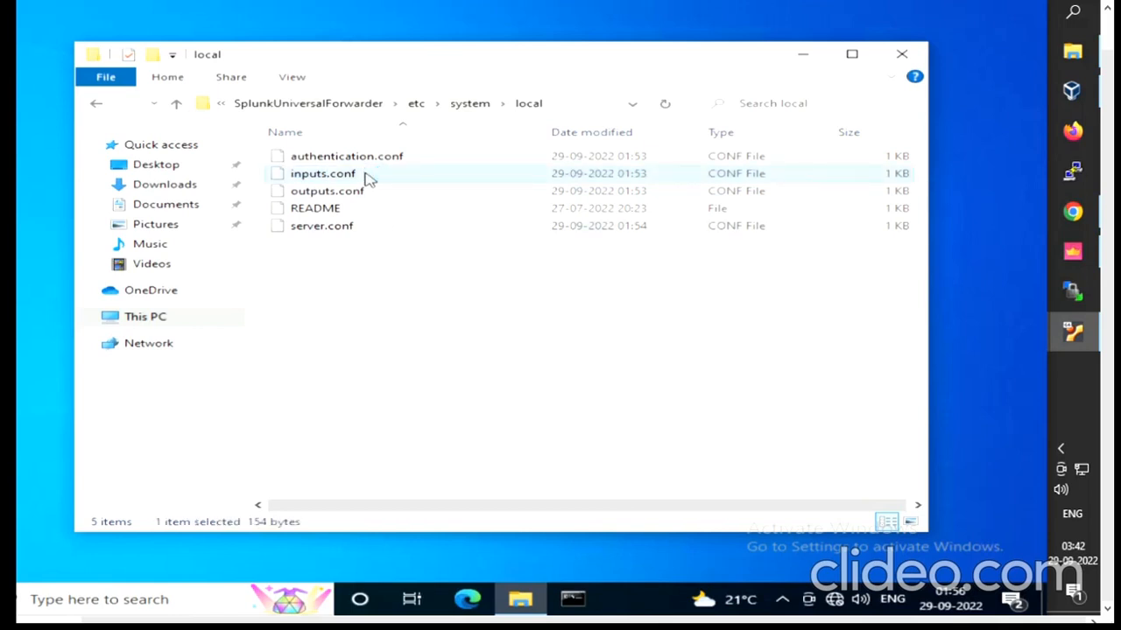
Open inputs.conf and choose to look for an app in the Microsoft Store.
double_click(367, 175)
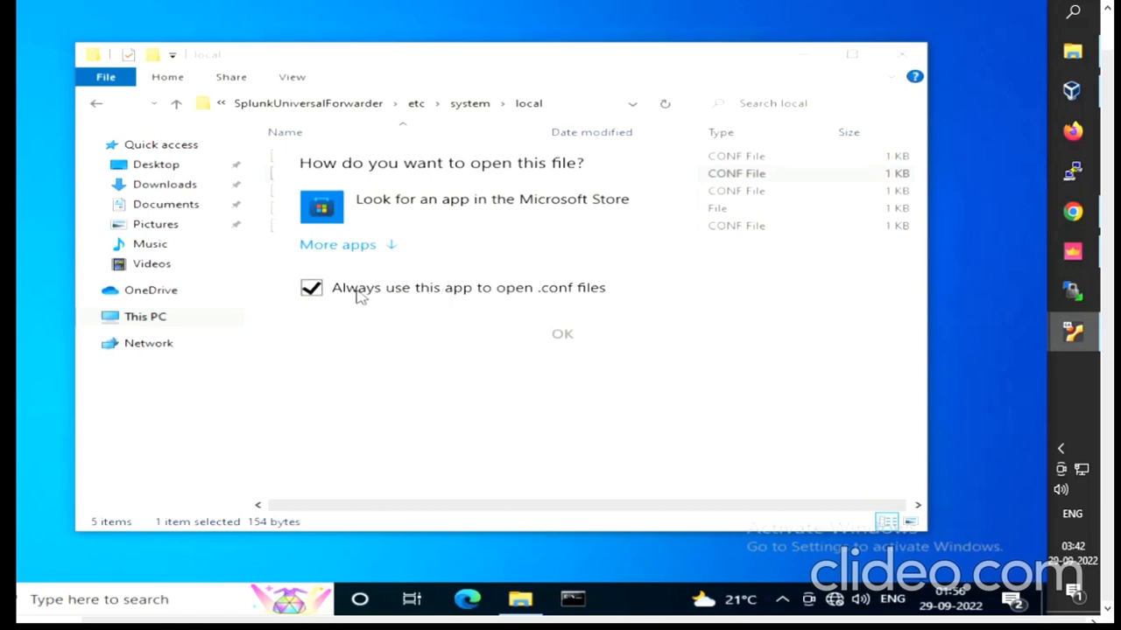
click(440, 298)
click(429, 215)
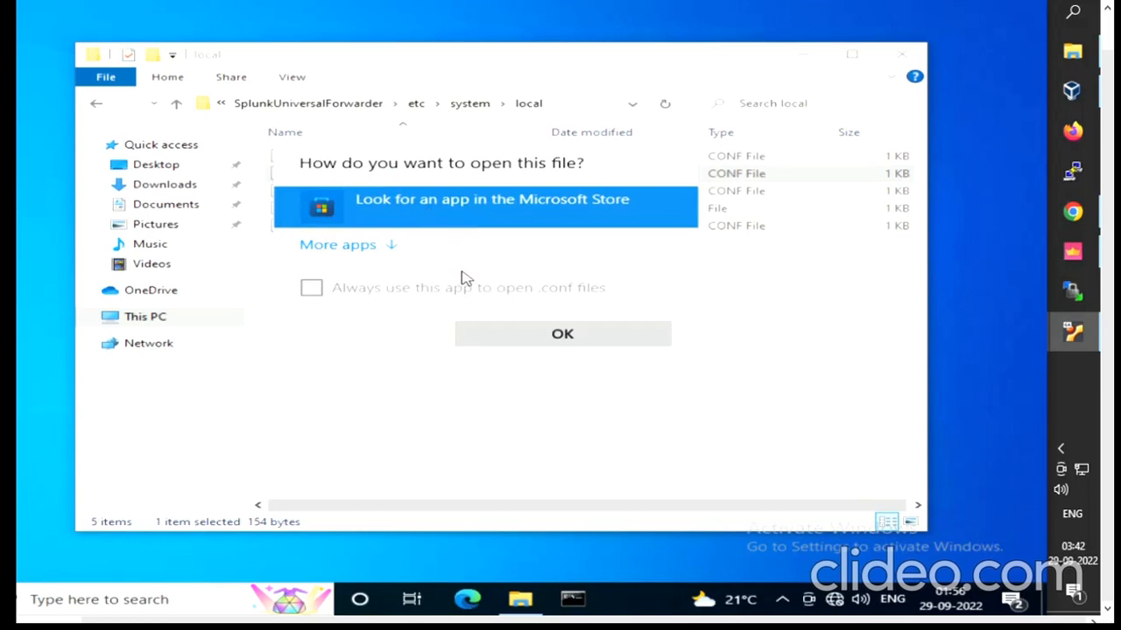
click(494, 330)
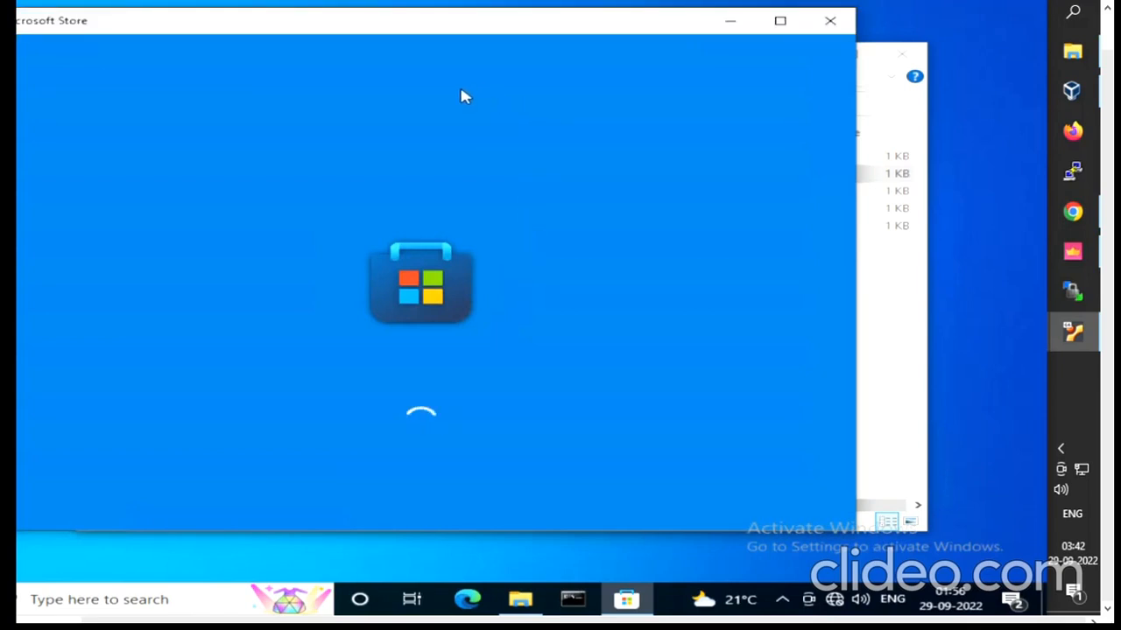
Search the Microsoft Store for conf, try to get the Notepads App and minimize the store window.
drag(267, 33, 383, 43)
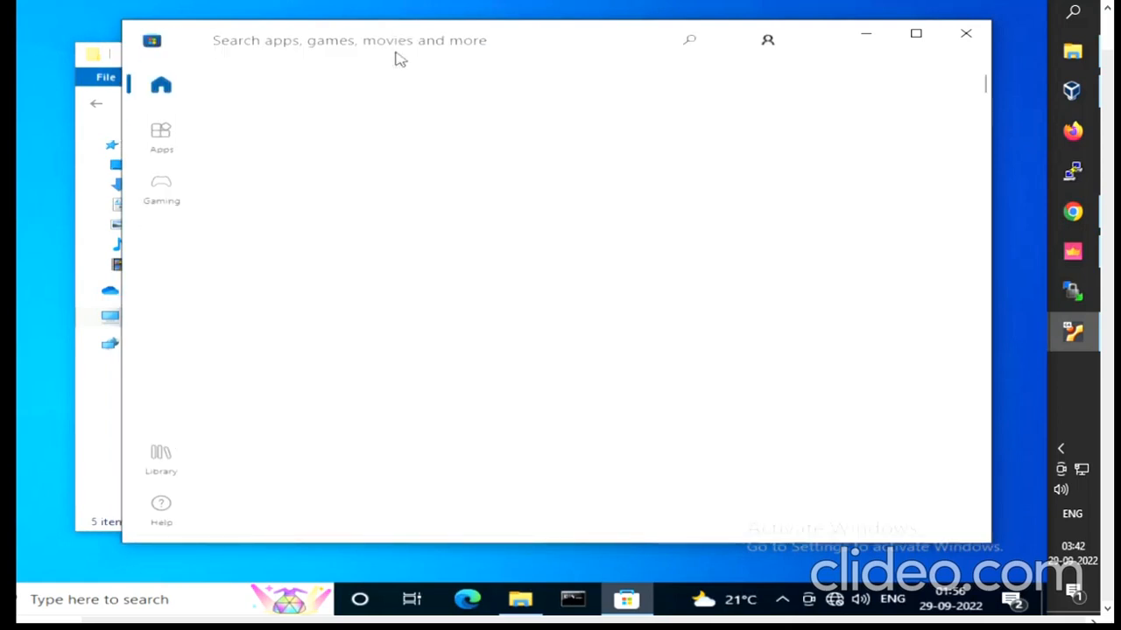
text(conf)
key(Return)
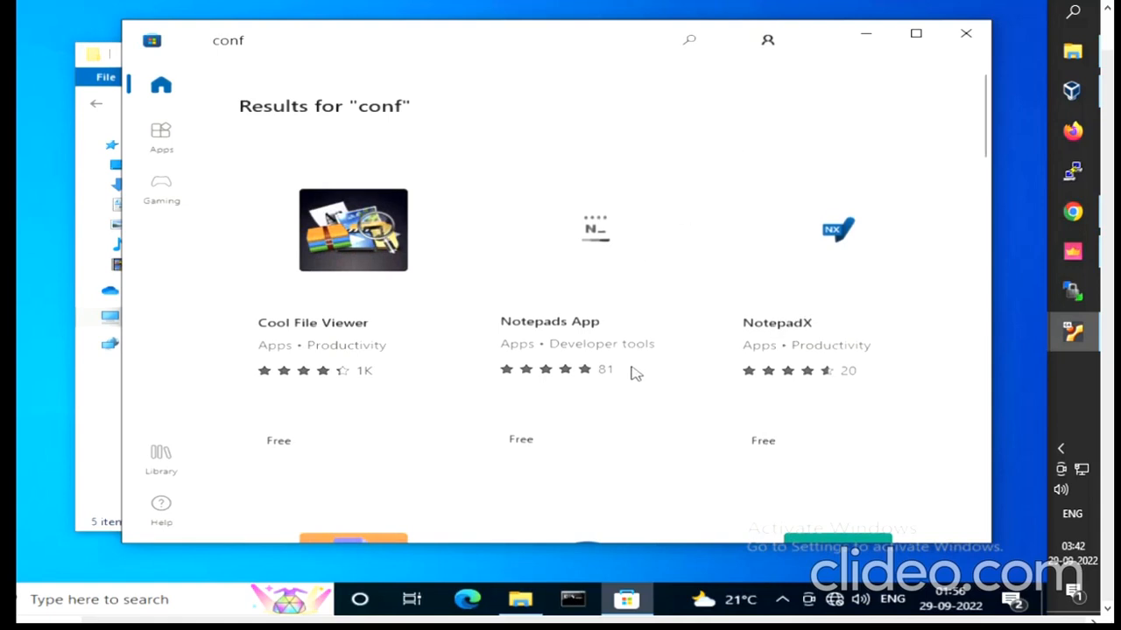
scroll(631, 372, down, 3)
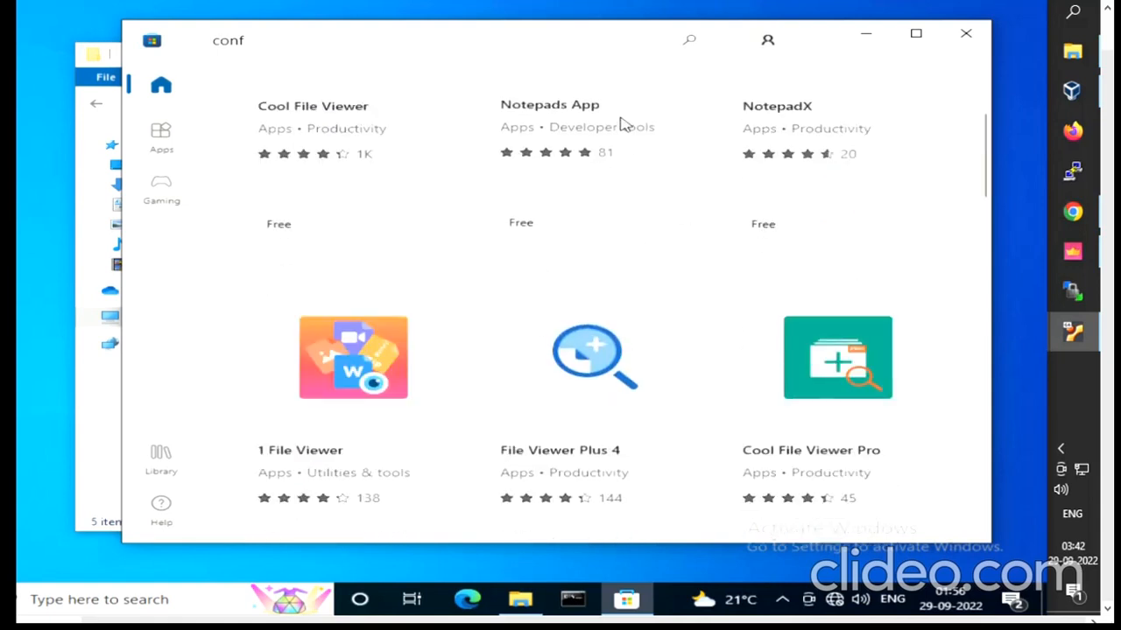
click(624, 124)
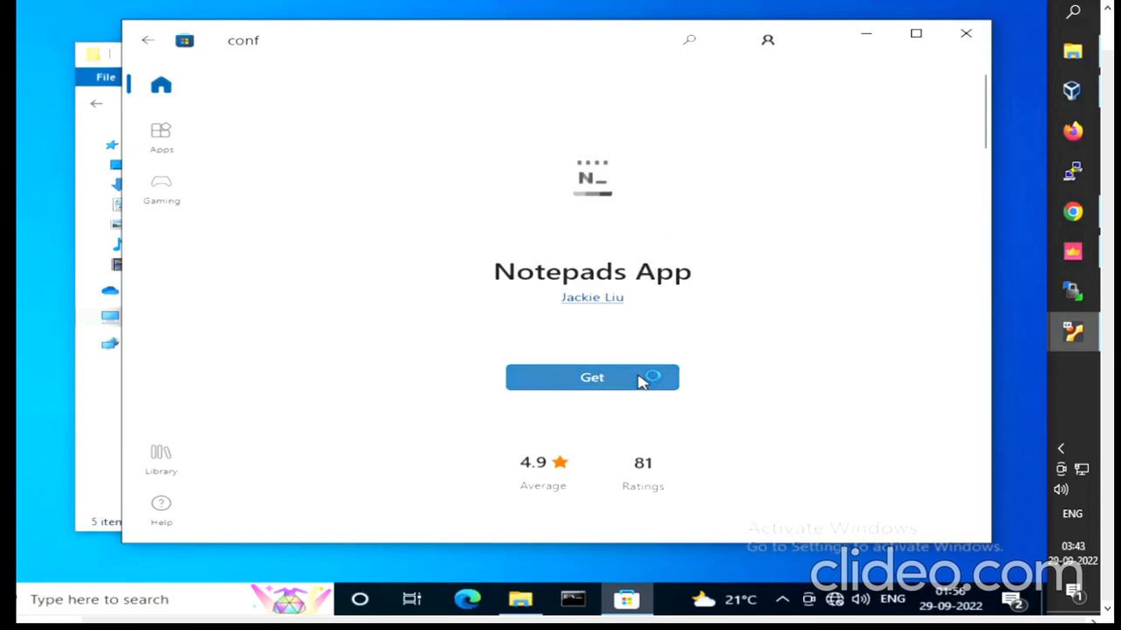
click(642, 379)
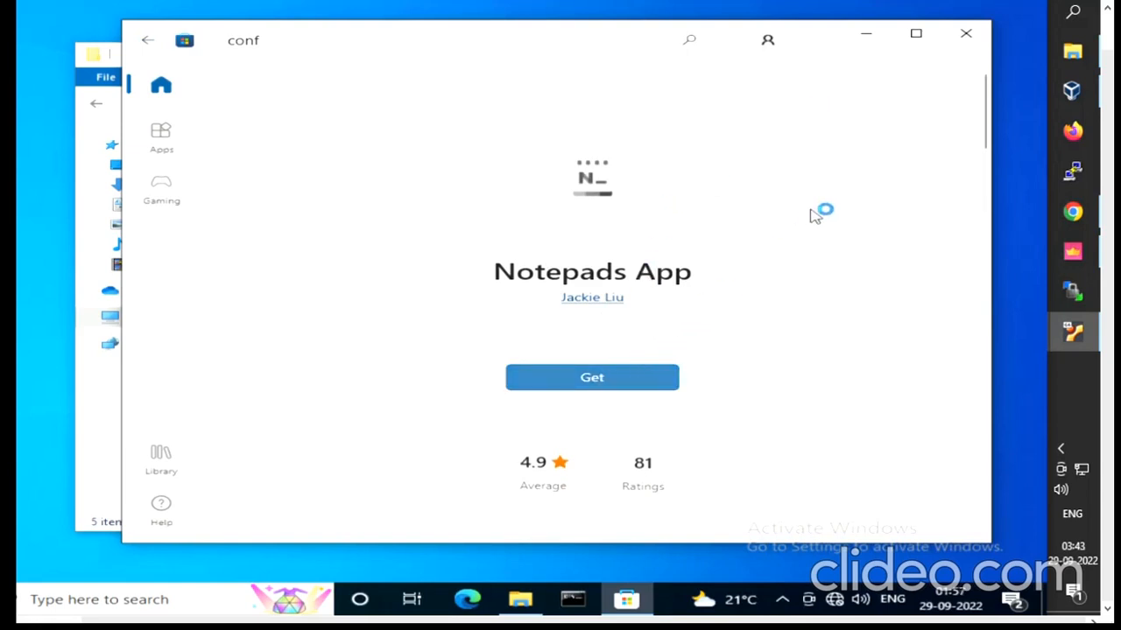
click(874, 33)
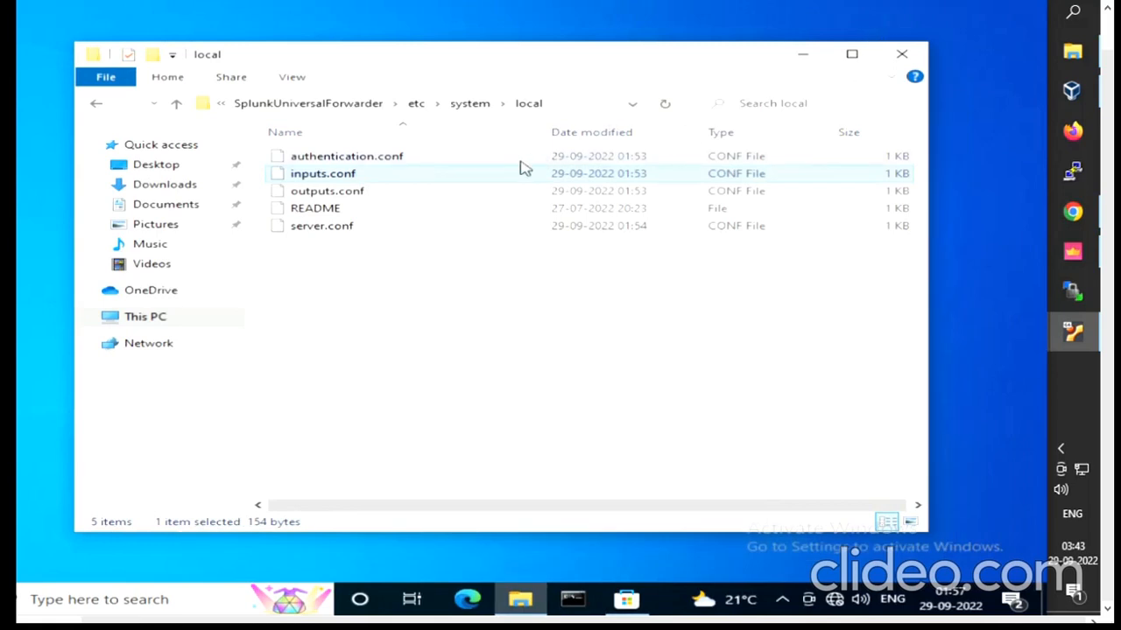
Open inputs.conf with Notepad without making it the default app for .conf files.
right_click(418, 191)
key(Escape)
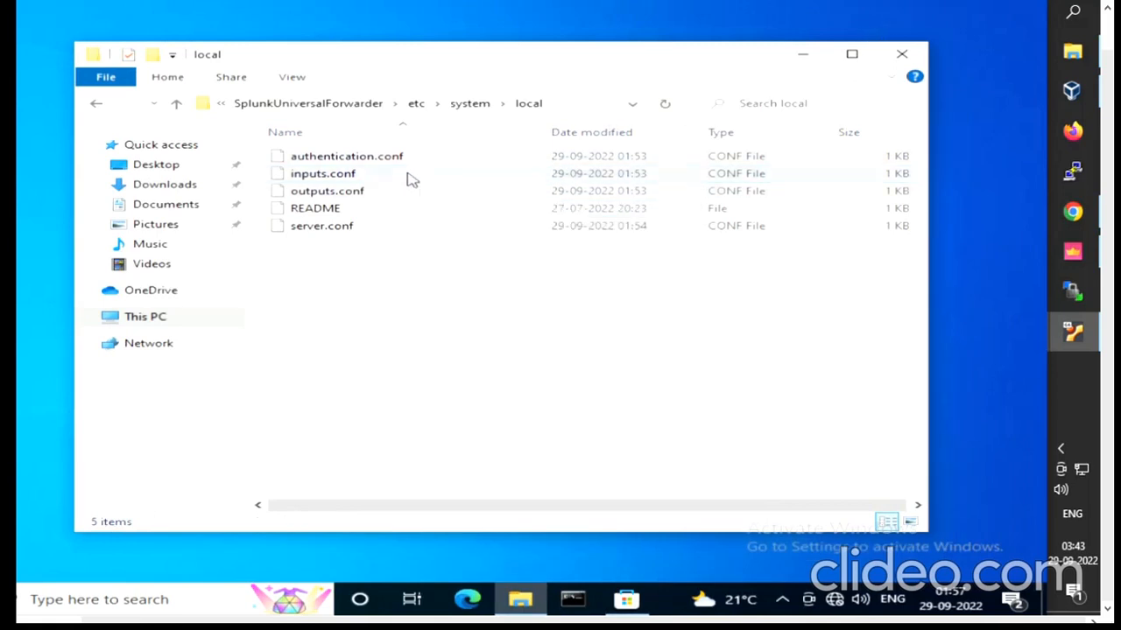
right_click(409, 175)
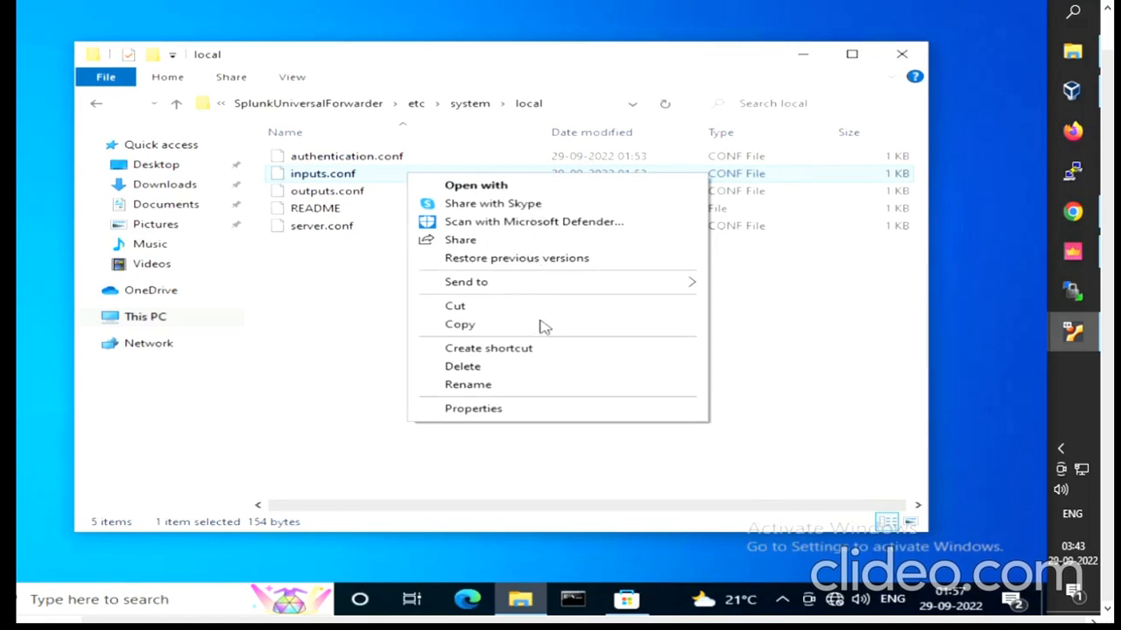
click(475, 186)
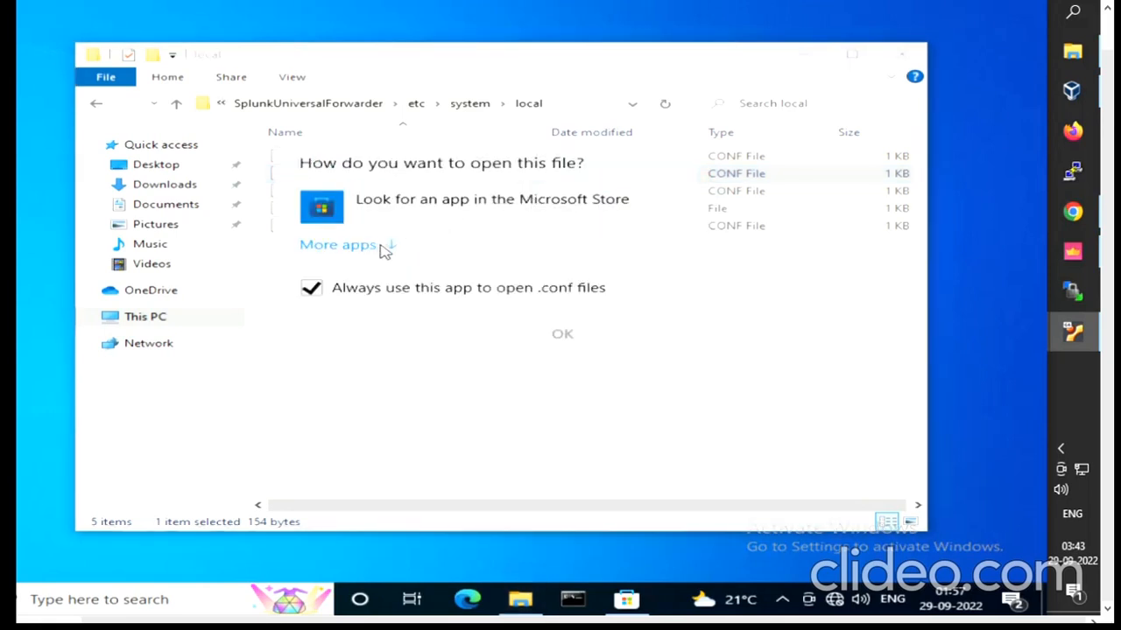
click(382, 247)
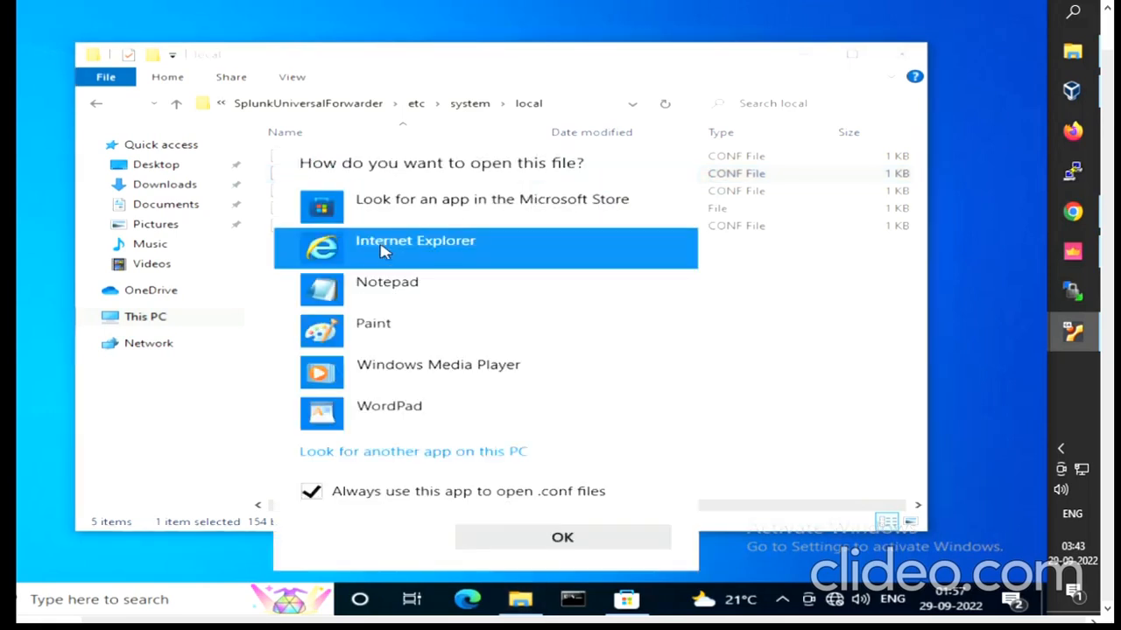
click(404, 298)
click(310, 491)
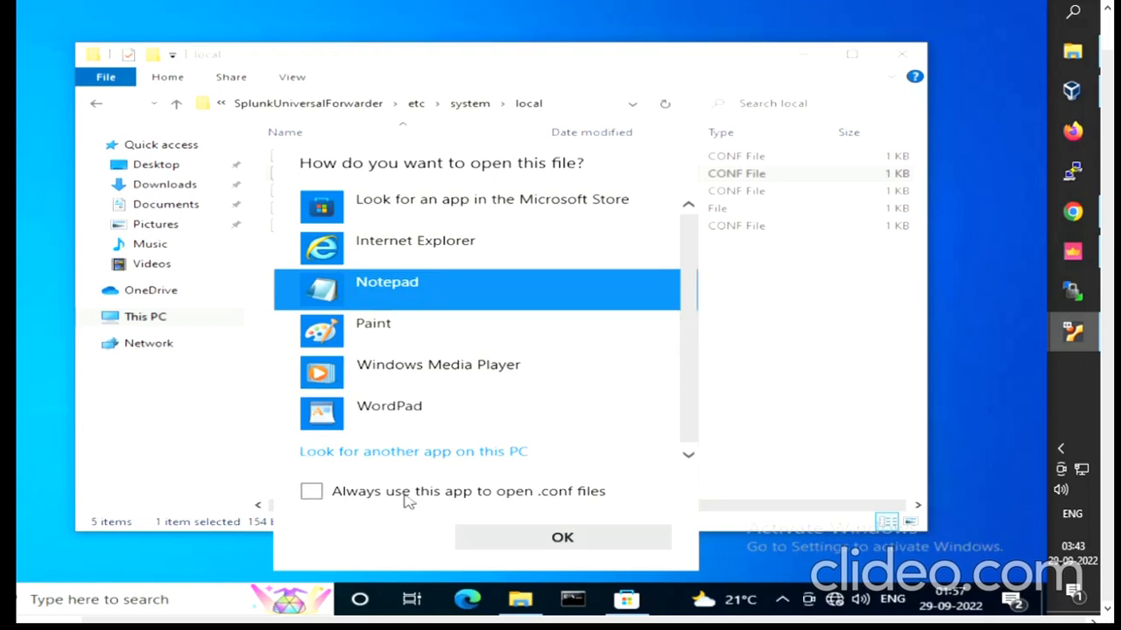
click(557, 537)
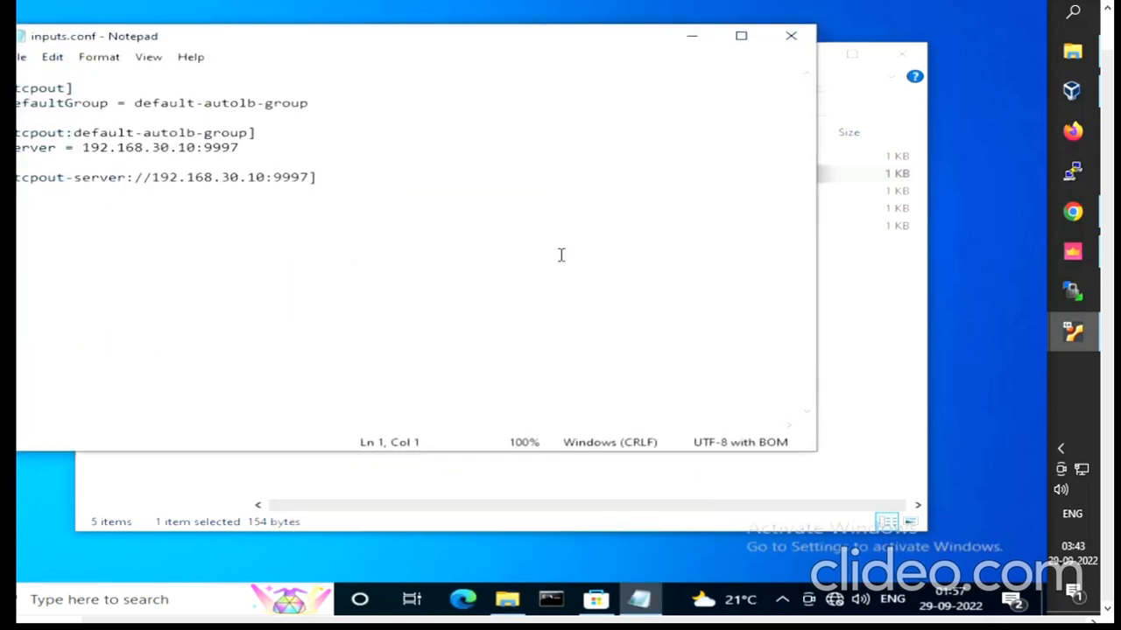
Delete all the copied tcpout text from inputs.conf.
drag(569, 38, 739, 67)
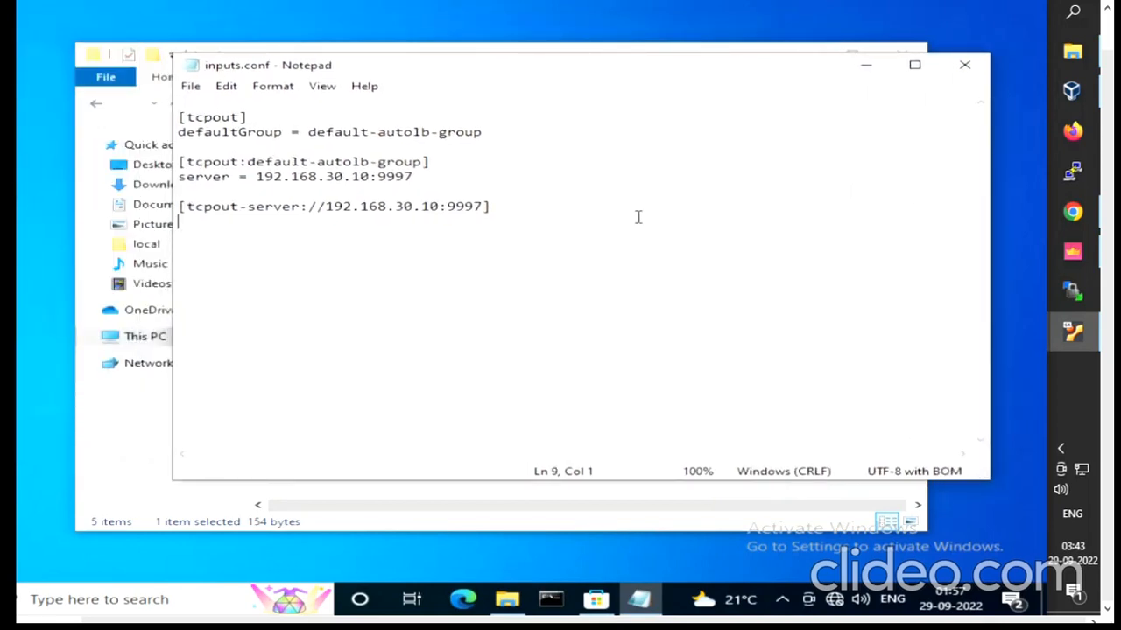
drag(638, 217, 123, 125)
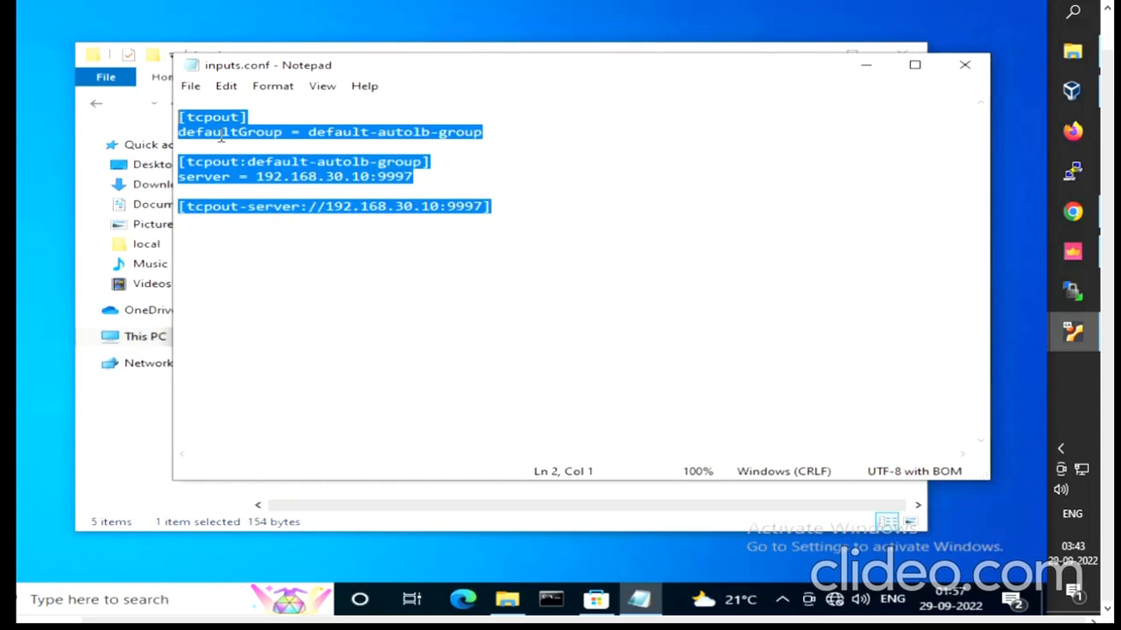
key(BackSpace)
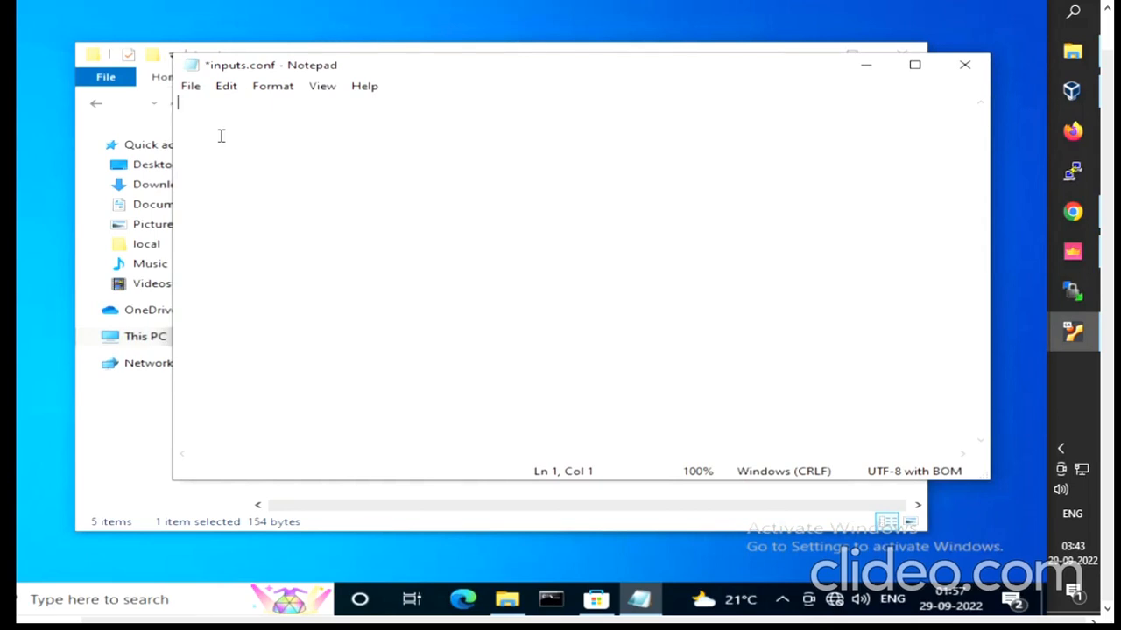
Enter the stanza header [WinEventLog://Secureity] on the first line of inputs.conf.
text({)
key(BackSpace)
text([ineve)
mouse_move(1073, 51)
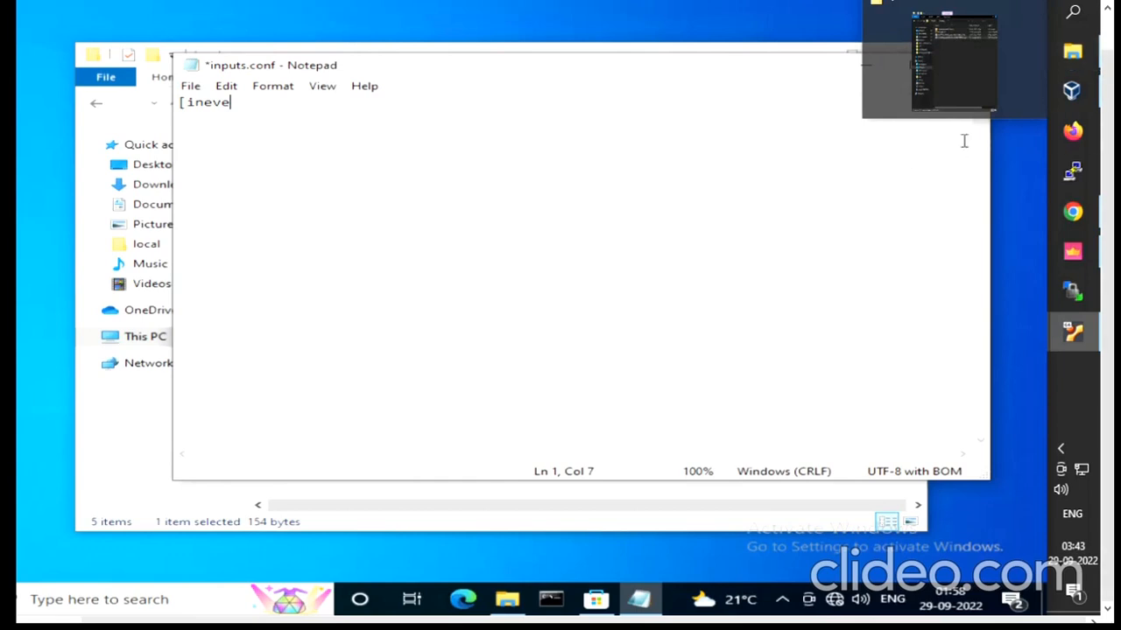
key(BackSpace)
key(BackSpace)
key(BackSpace)
key(BackSpace)
key(BackSpace)
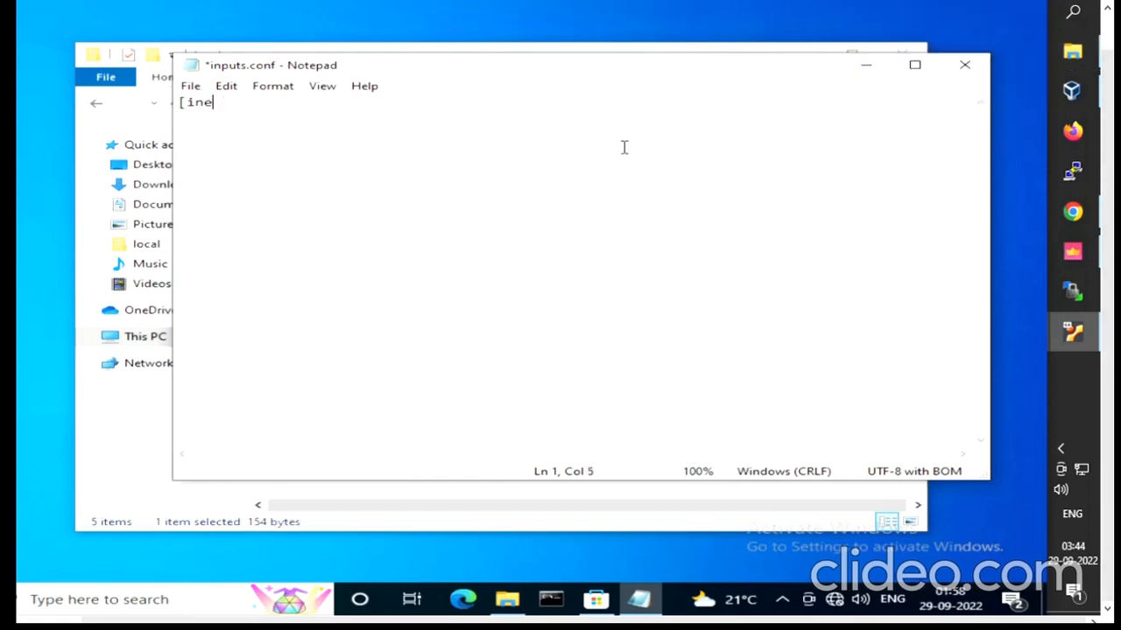
text(WinEventLog)
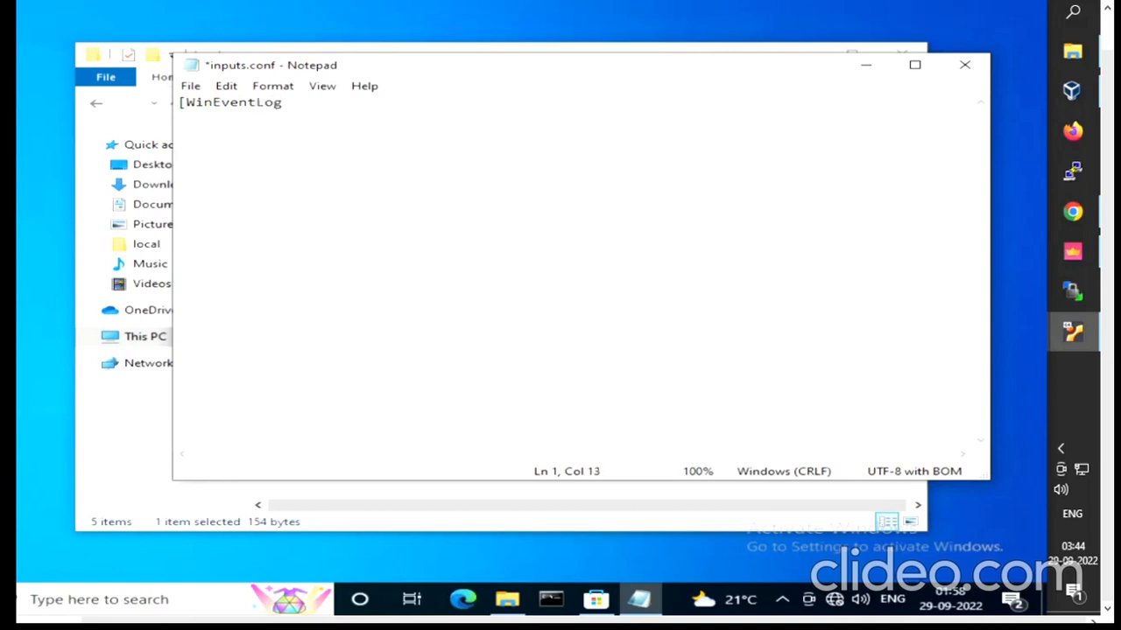
text(://Secureity])
key(BackSpace)
text(])
Add the line index=windows below the stanza header.
key(Return)
text(infr)
key(BackSpace)
text(d)
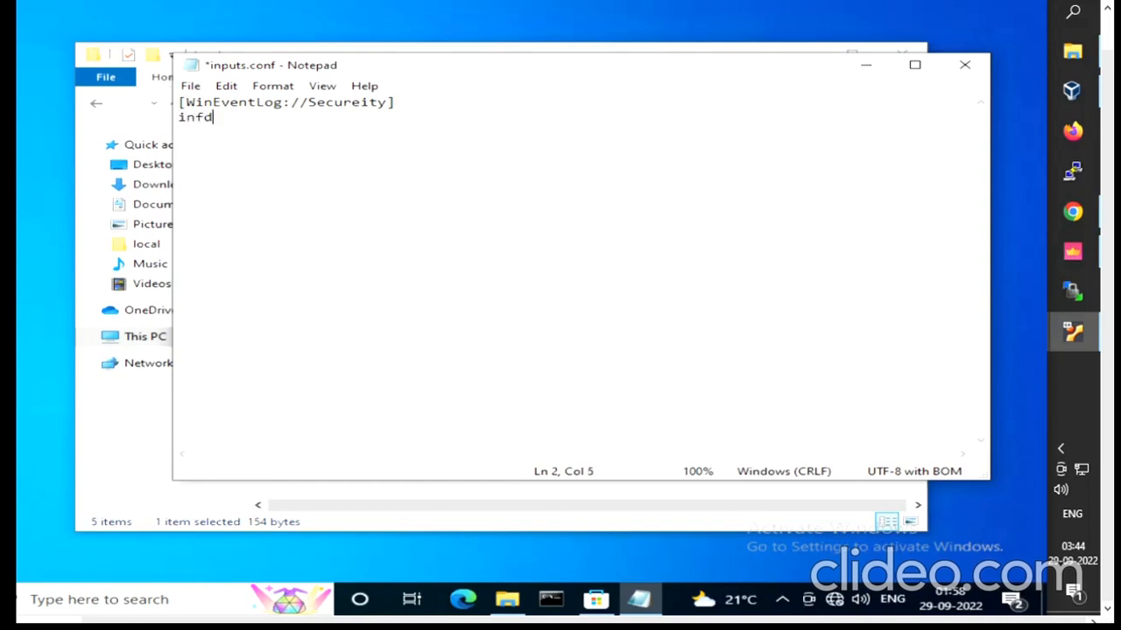
text(e)
key(BackSpace)
key(BackSpace)
key(BackSpace)
text(dex=window)
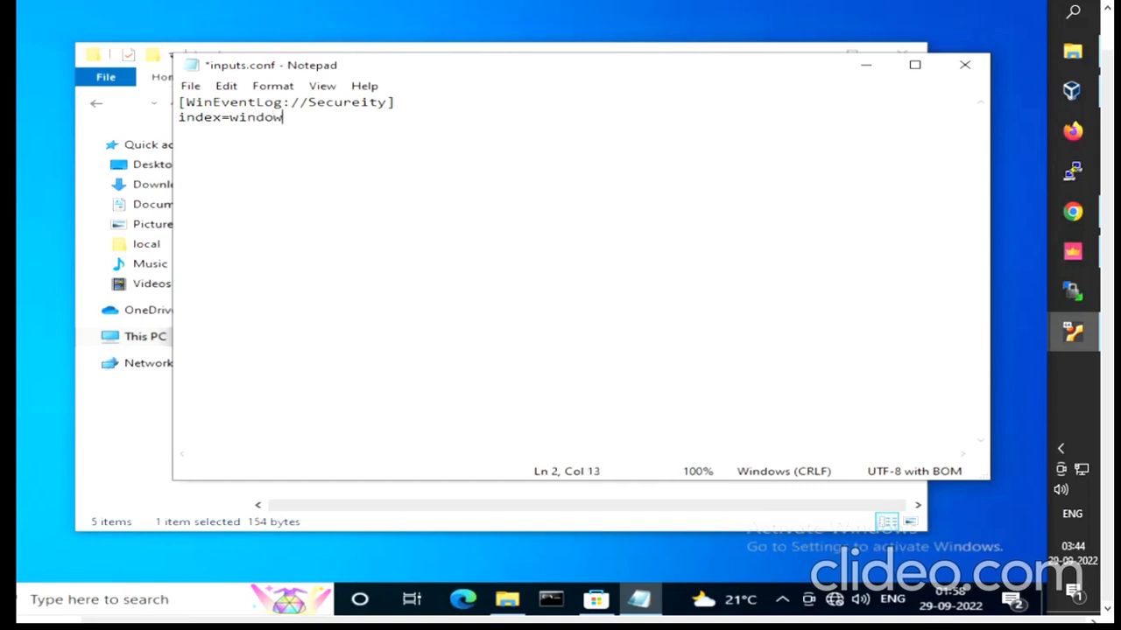
text(as)
key(BackSpace)
key(BackSpace)
text(s)
Add the line renderxml = true below the index setting.
key(Return)
text(renderxml  =)
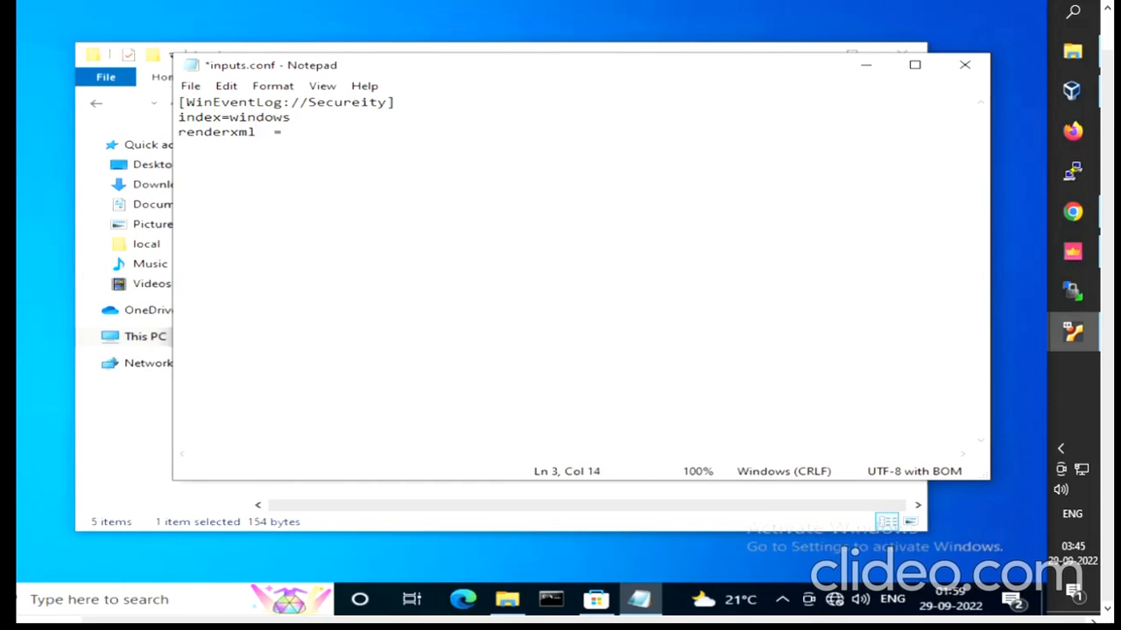
key(BackSpace)
key(BackSpace)
key(BackSpace)
key(BackSpace)
text(= true)
Put spaces around the equals sign in the index line and save inputs.conf.
key(Up)
key(Left)
key(Left)
key(Left)
key(Left)
key(Left)
key(Left)
key(Left)
key(Left)
key(Left)
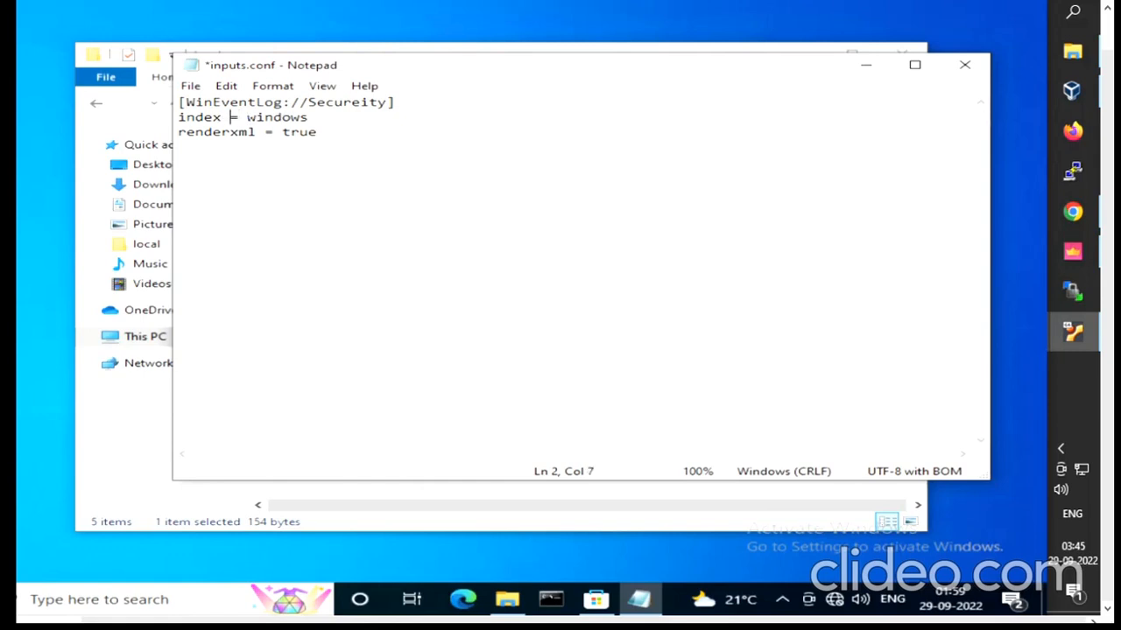
key(ctrl+s)
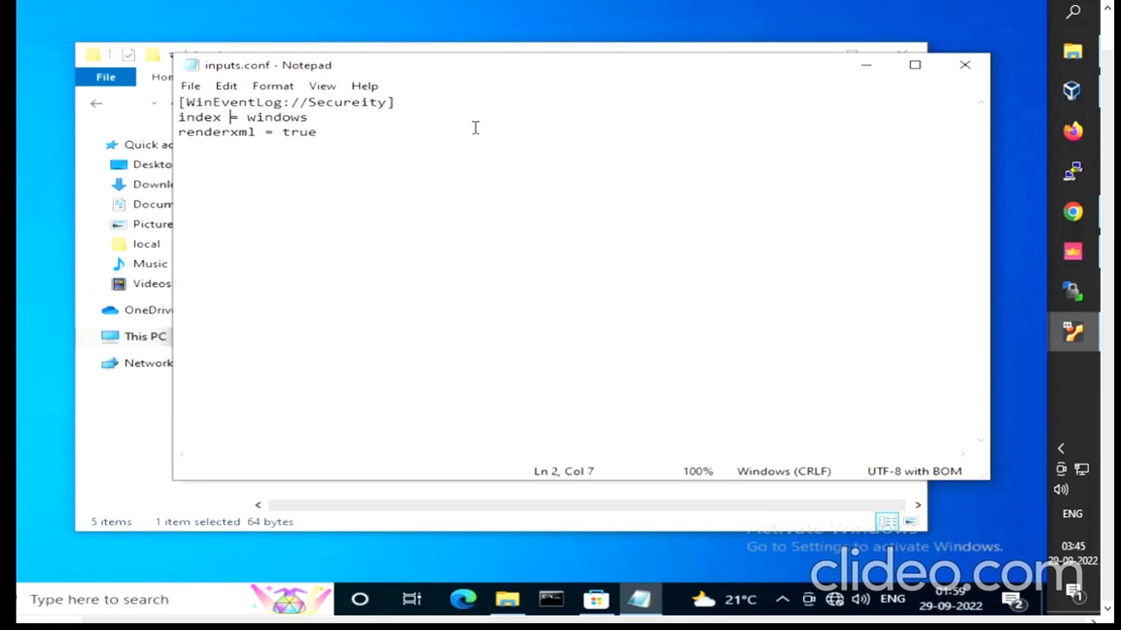
Correct the stanza header to [WinEventLog://Security], save and close inputs.conf, and close the local folder window.
click(361, 103)
key(BackSpace)
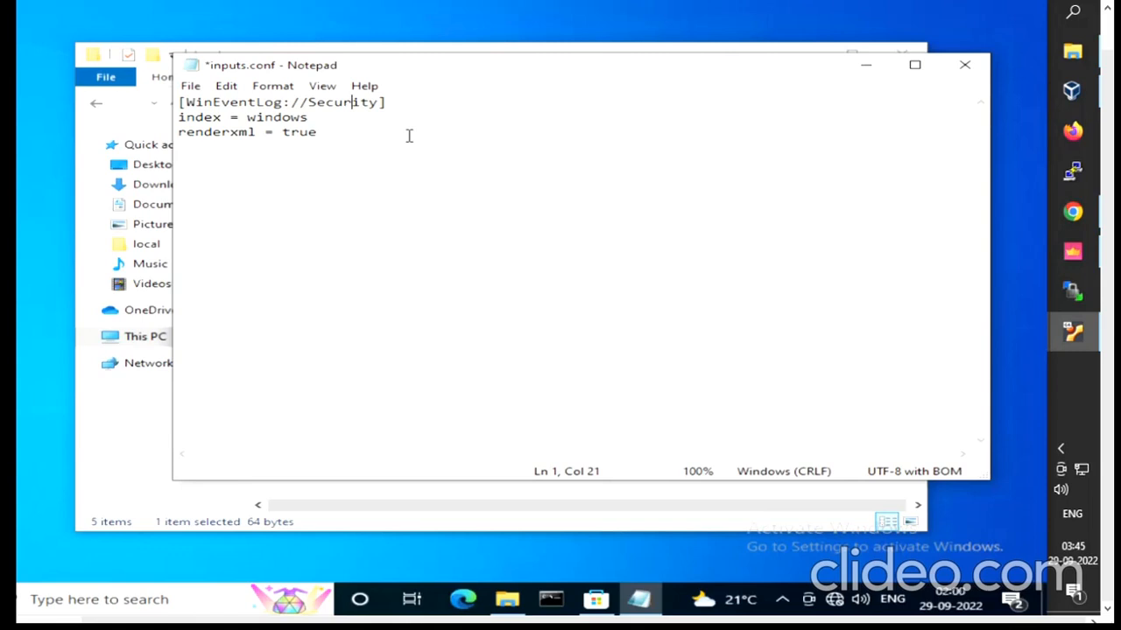
click(964, 65)
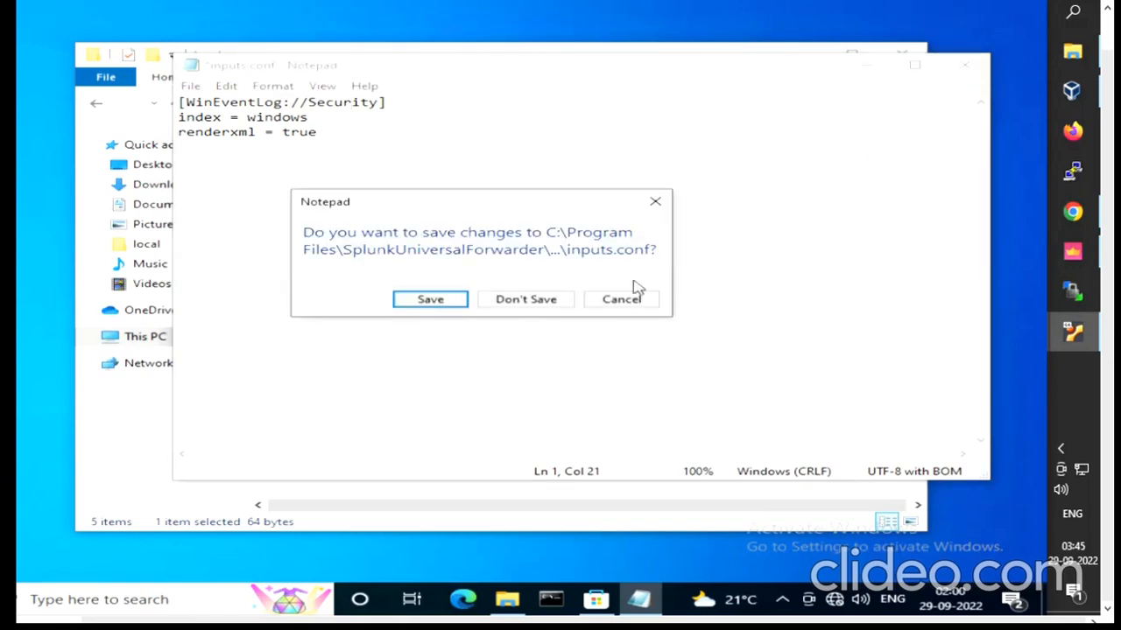
click(454, 301)
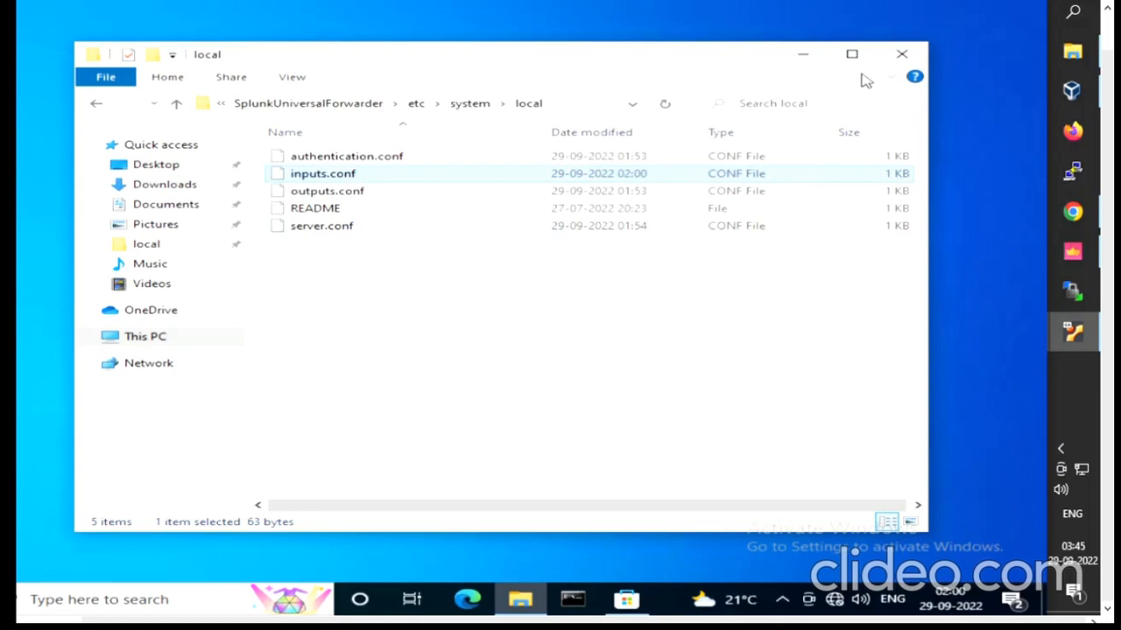
click(901, 53)
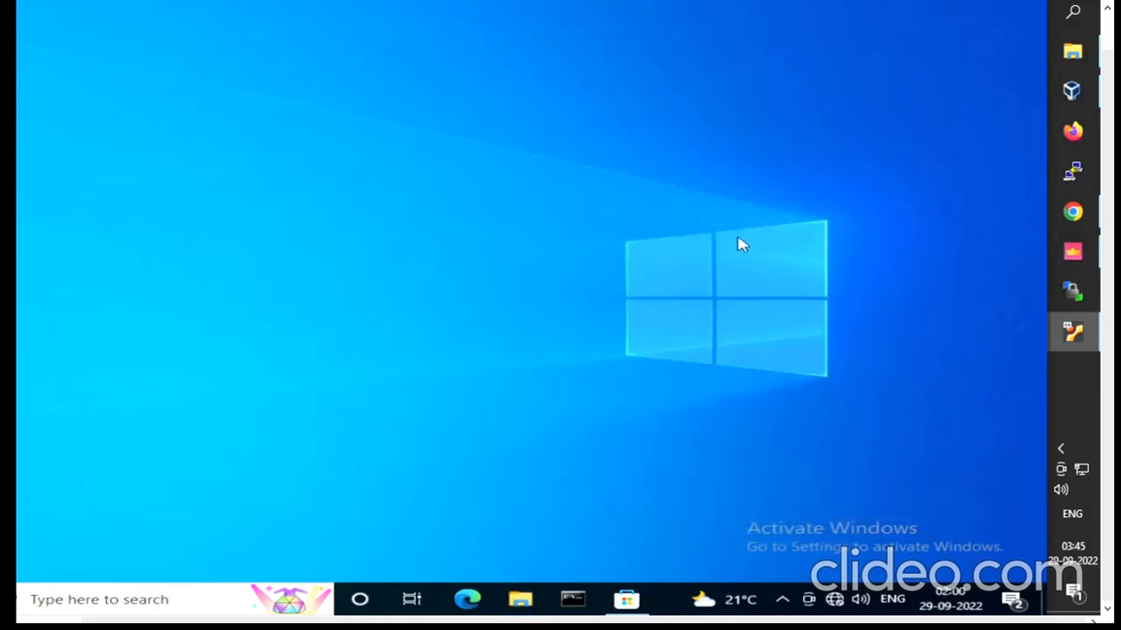
Open the Windows Services console and jump to the services starting with S.
click(295, 607)
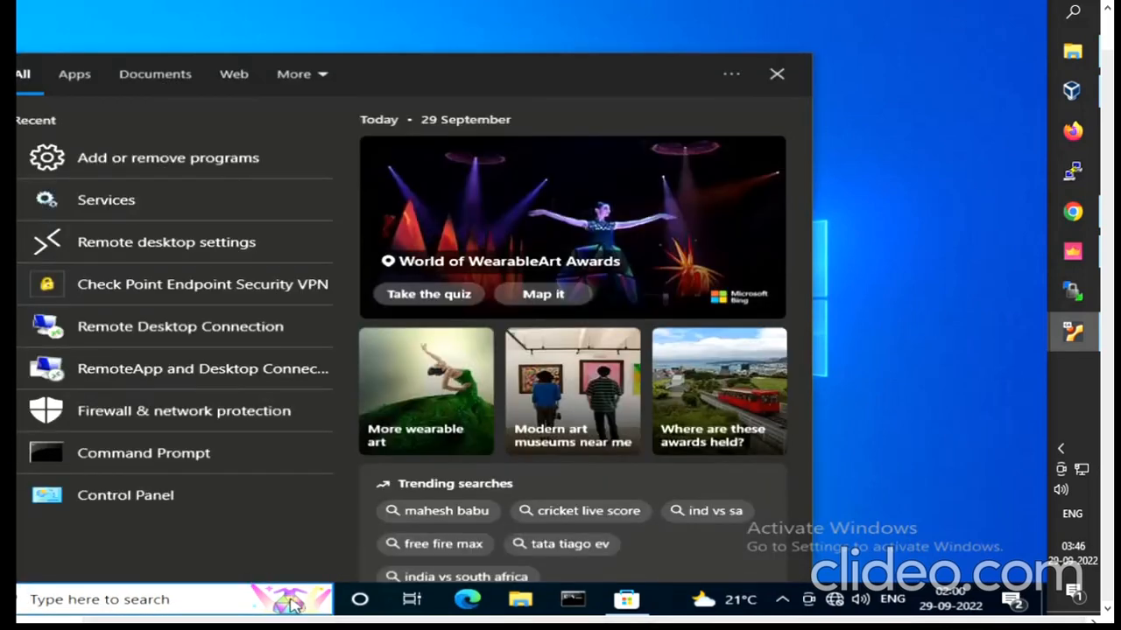
click(210, 223)
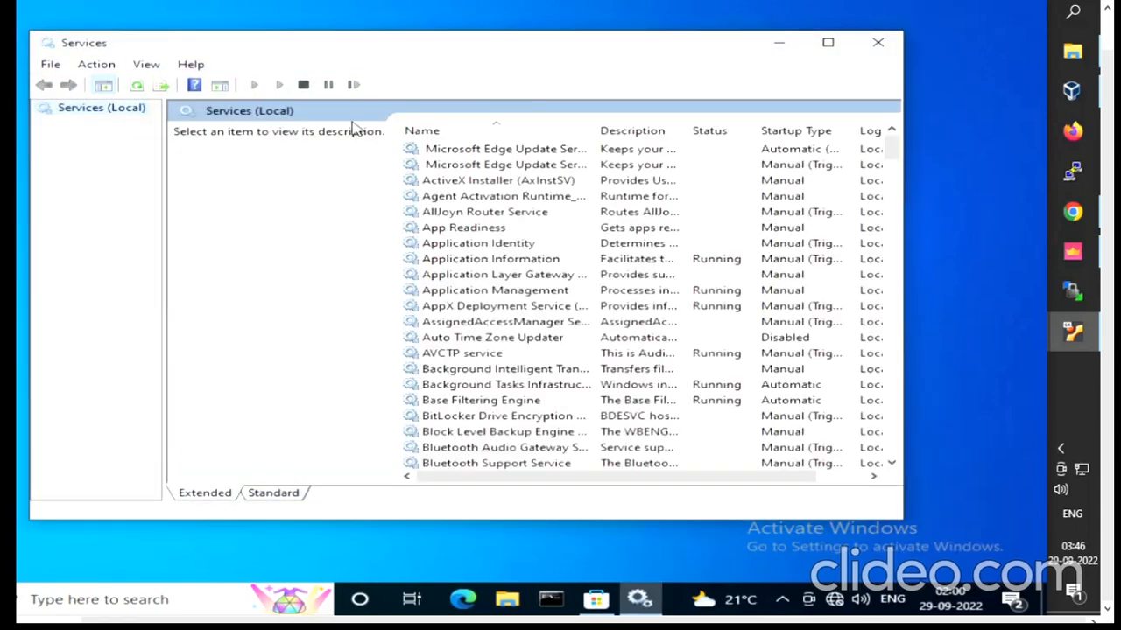
click(578, 212)
key(s)
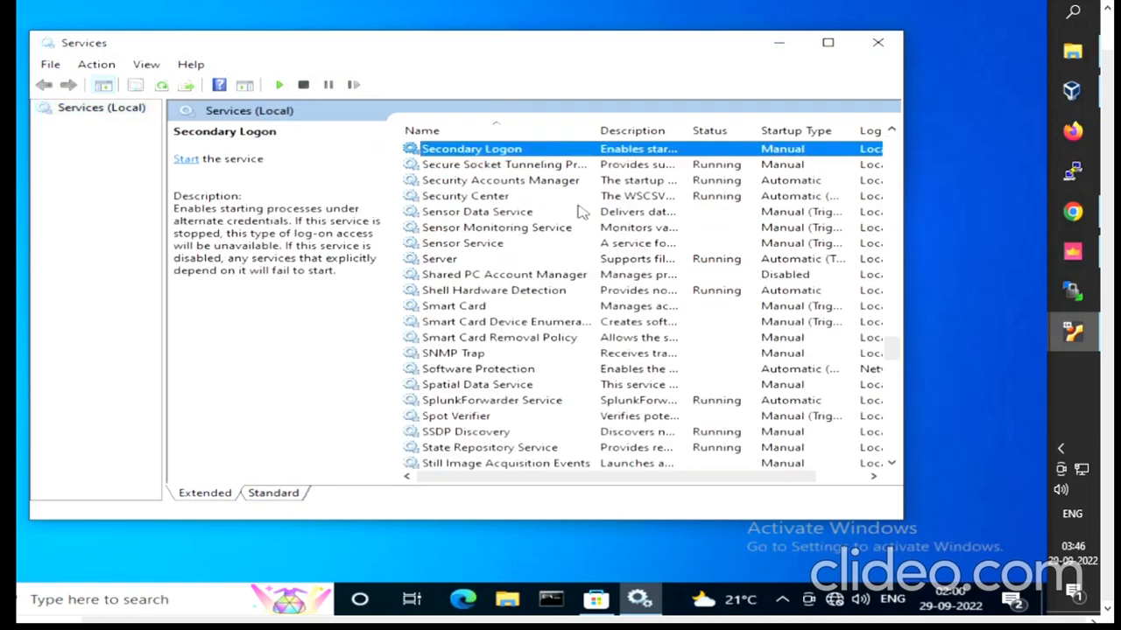
Select the SplunkForwarder Service in the services list and restart it.
key(Down)
key(Down)
key(Down)
key(Down)
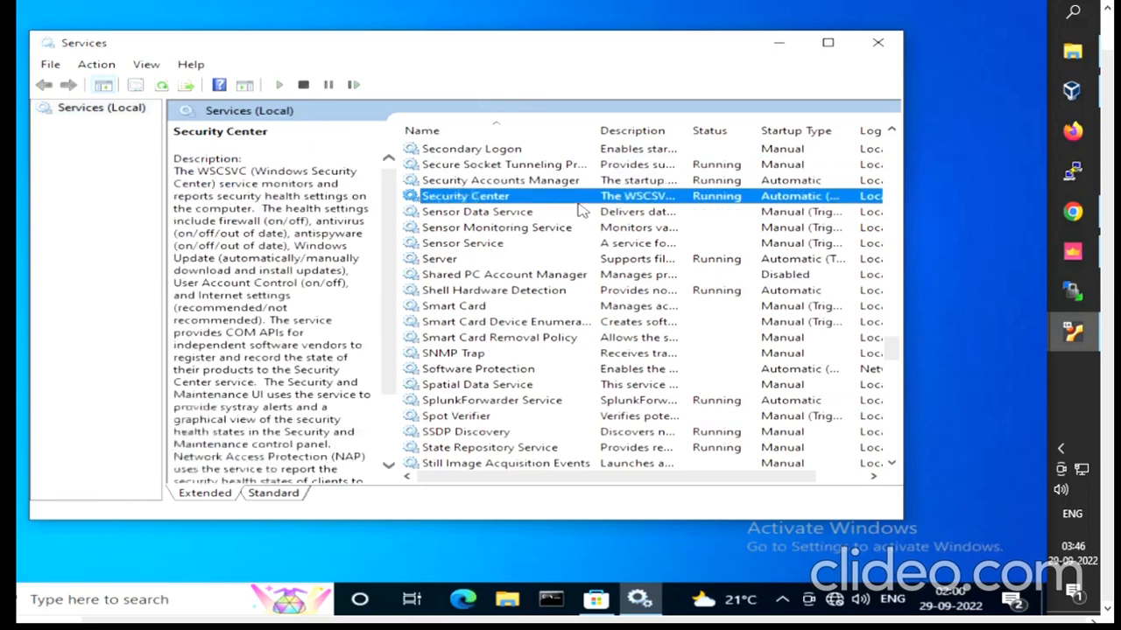
key(Down)
key(Down)
key(Down)
text(stsecu)
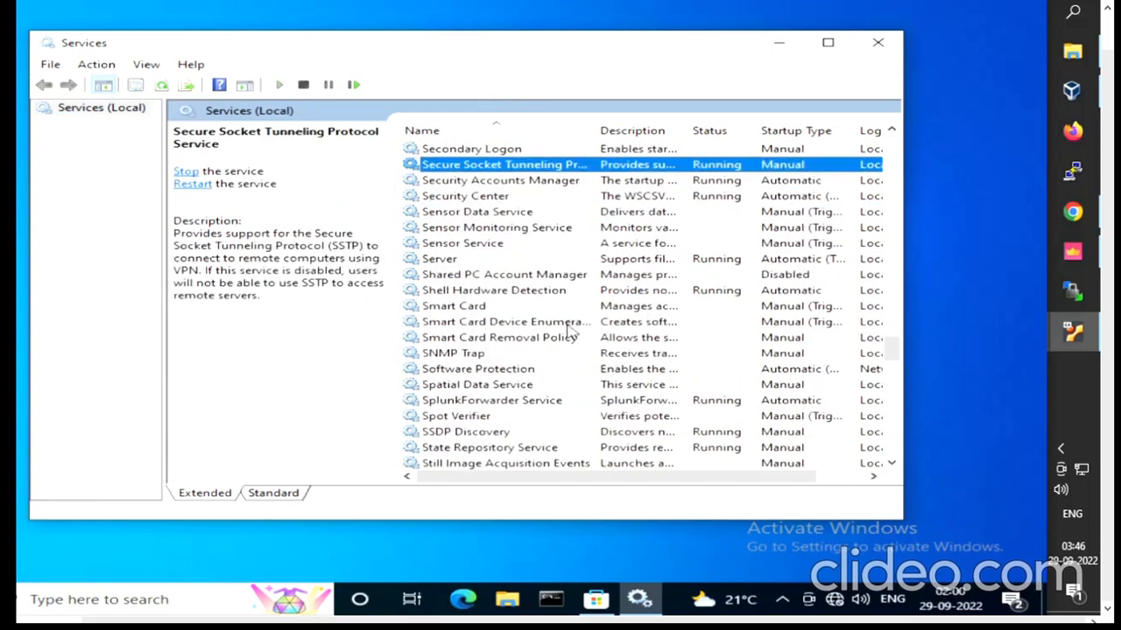
scroll(565, 319, up, 2)
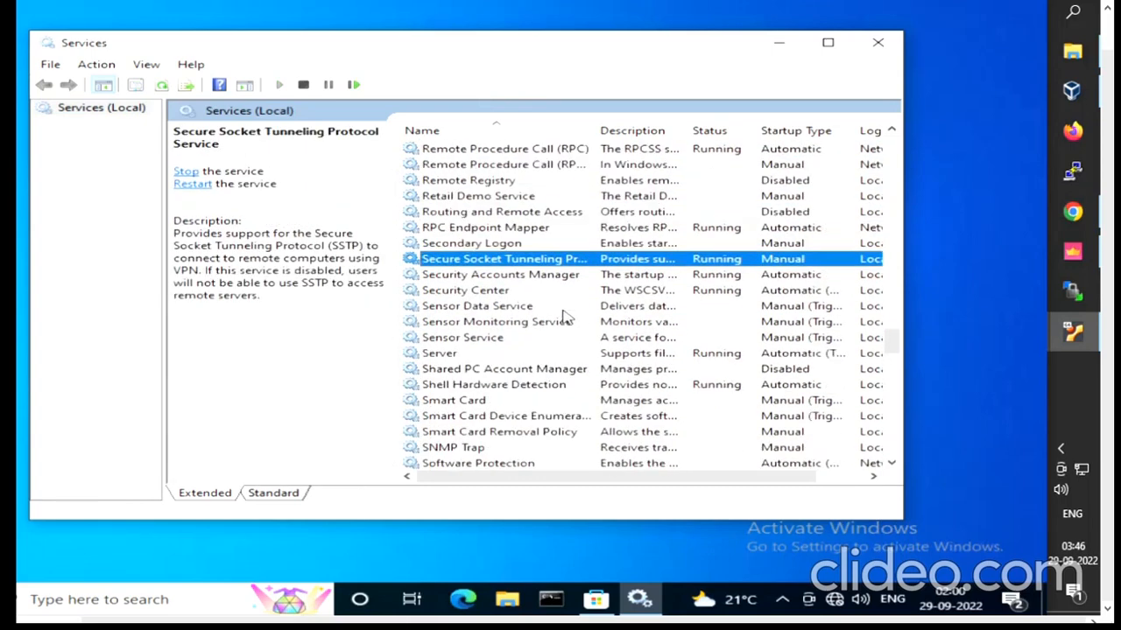
key(Down)
key(Down)
key(Down)
key(Down)
key(Down)
key(Down)
key(Down)
key(Down)
key(Down)
key(Down)
key(Down)
key(Down)
key(Down)
key(Down)
key(Down)
key(Down)
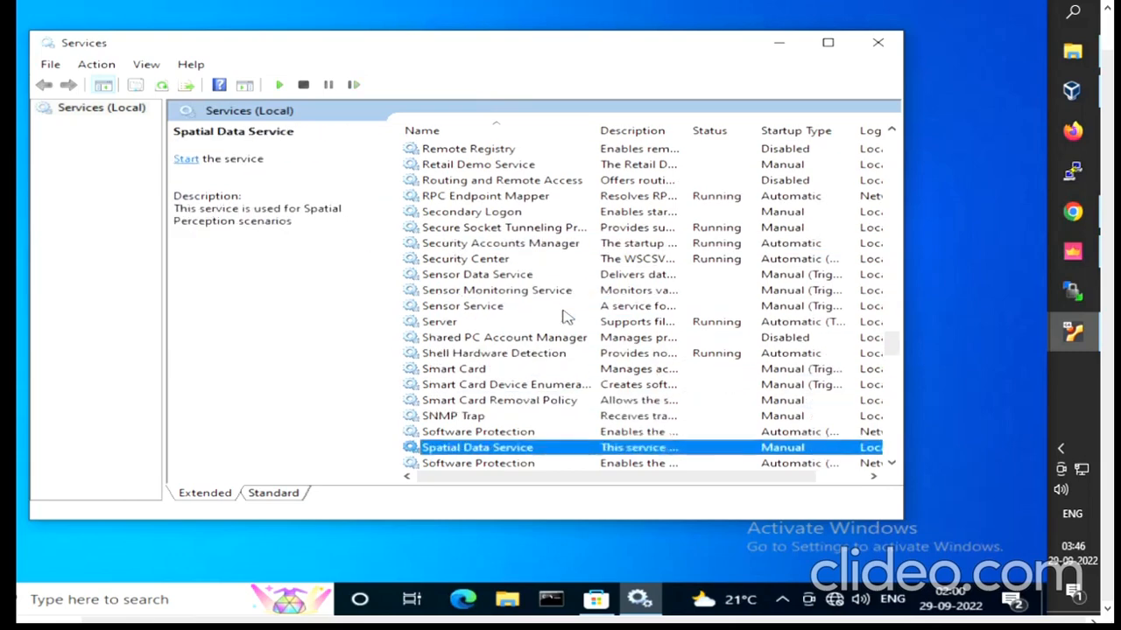
key(Down)
key(Down)
key(Down)
key(Down)
key(Down)
key(Down)
key(Down)
key(Down)
key(Down)
key(Down)
key(Down)
key(Down)
key(Up)
key(Up)
key(Up)
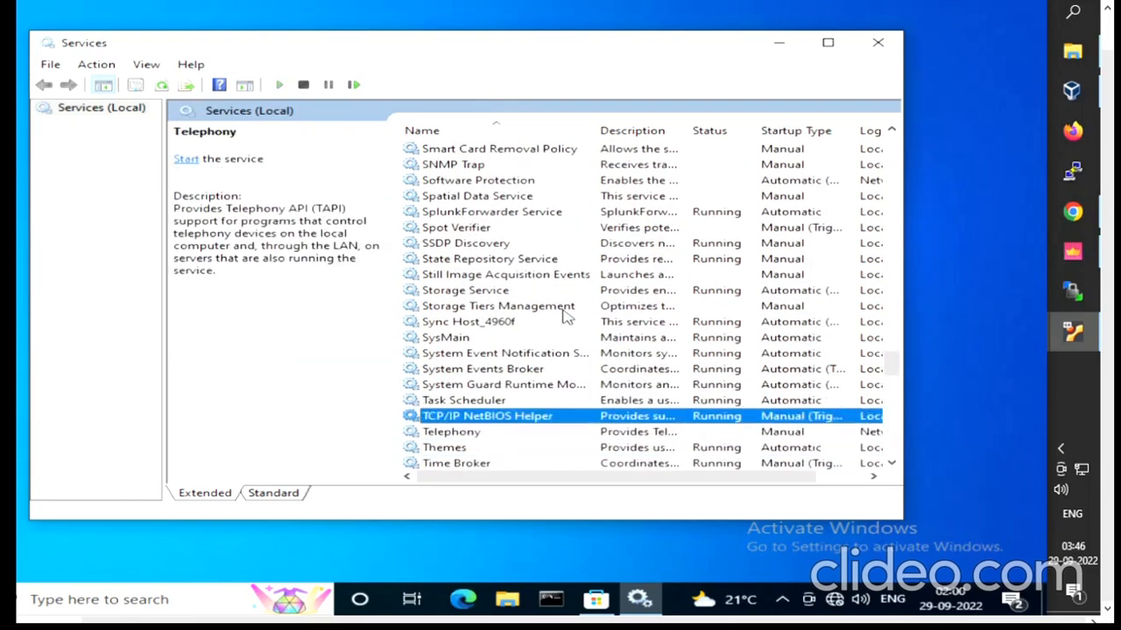
key(Up)
key(Up)
key(Up)
key(Up)
key(Up)
key(Up)
key(Up)
key(Up)
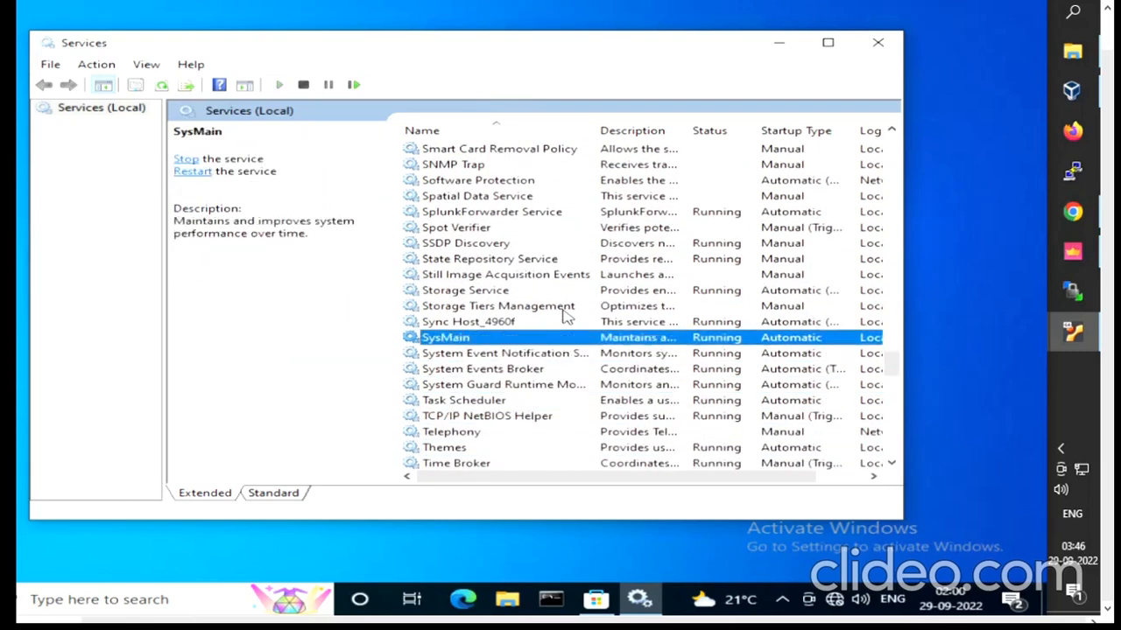
key(Up)
key(Up)
key(Up)
key(Up)
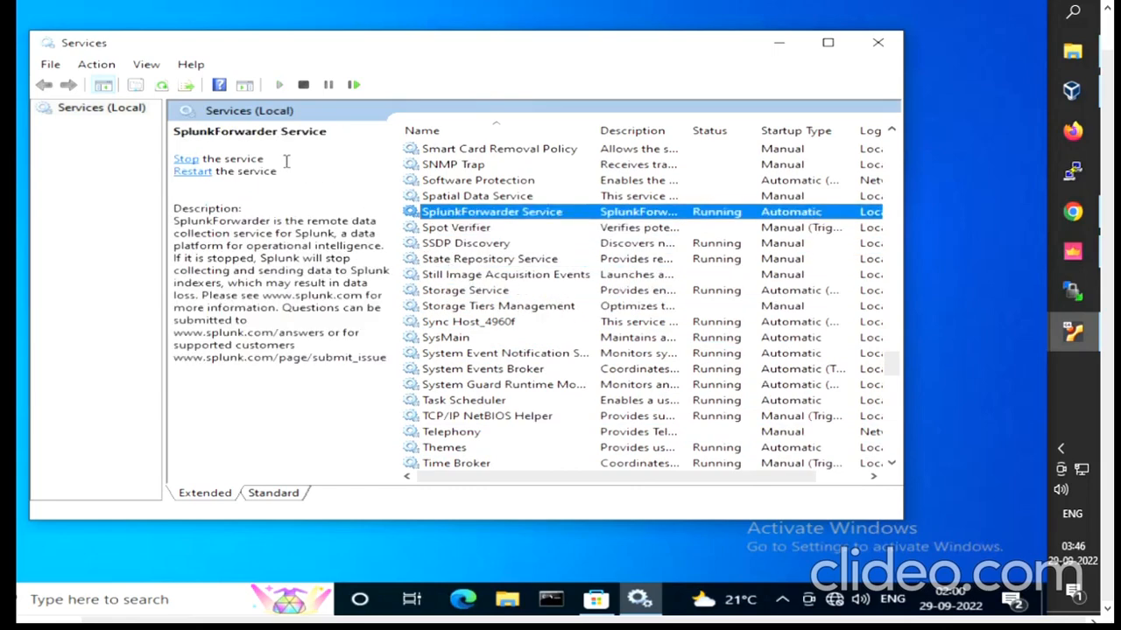
click(187, 159)
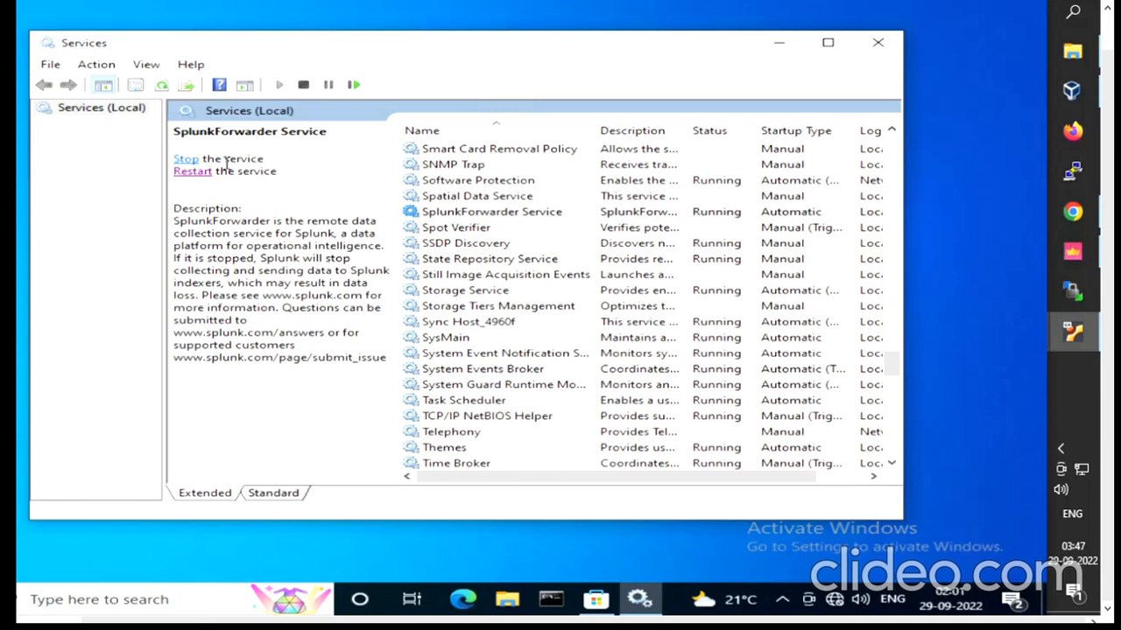
Switch to Splunk Enterprise in Chrome and open the Search & Reporting app from the home page.
mouse_move(1068, 361)
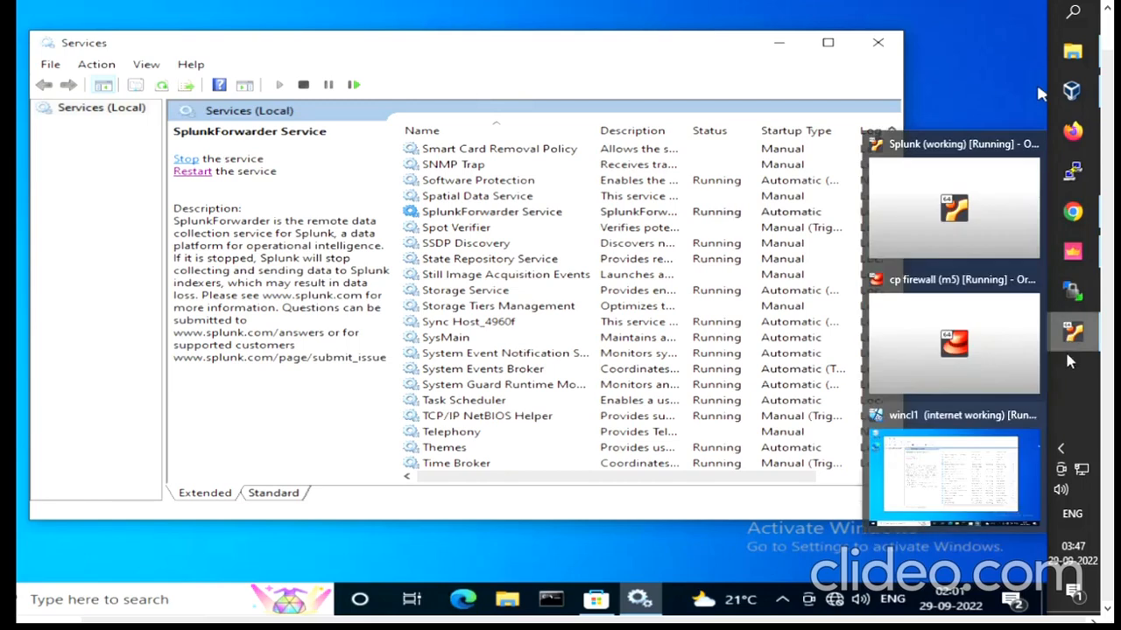
click(1073, 214)
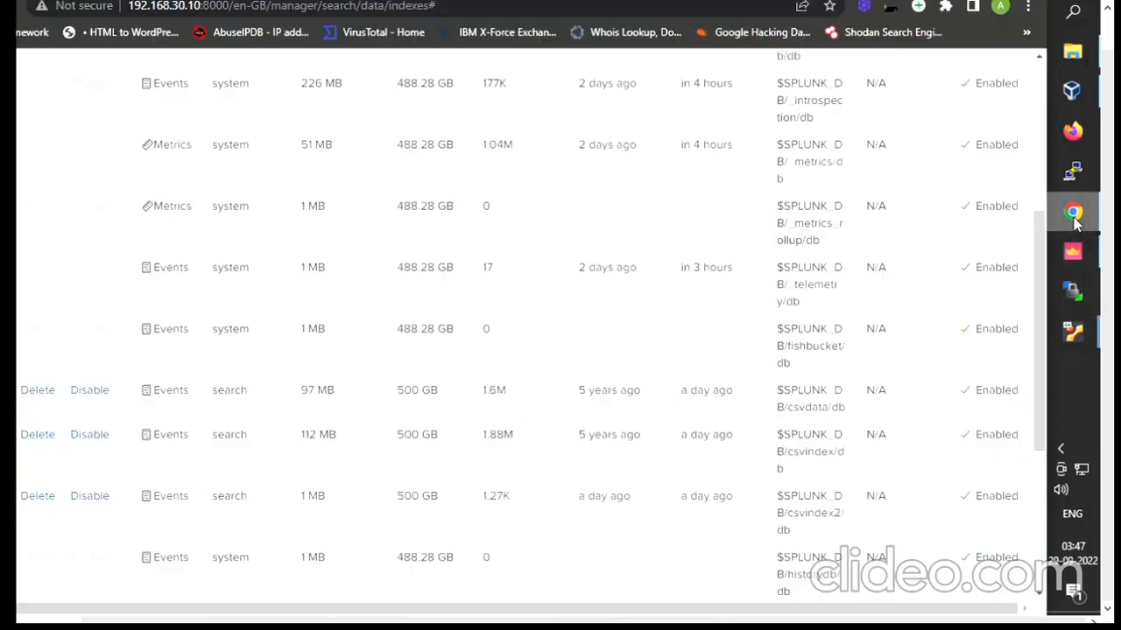
scroll(692, 271, up, 5)
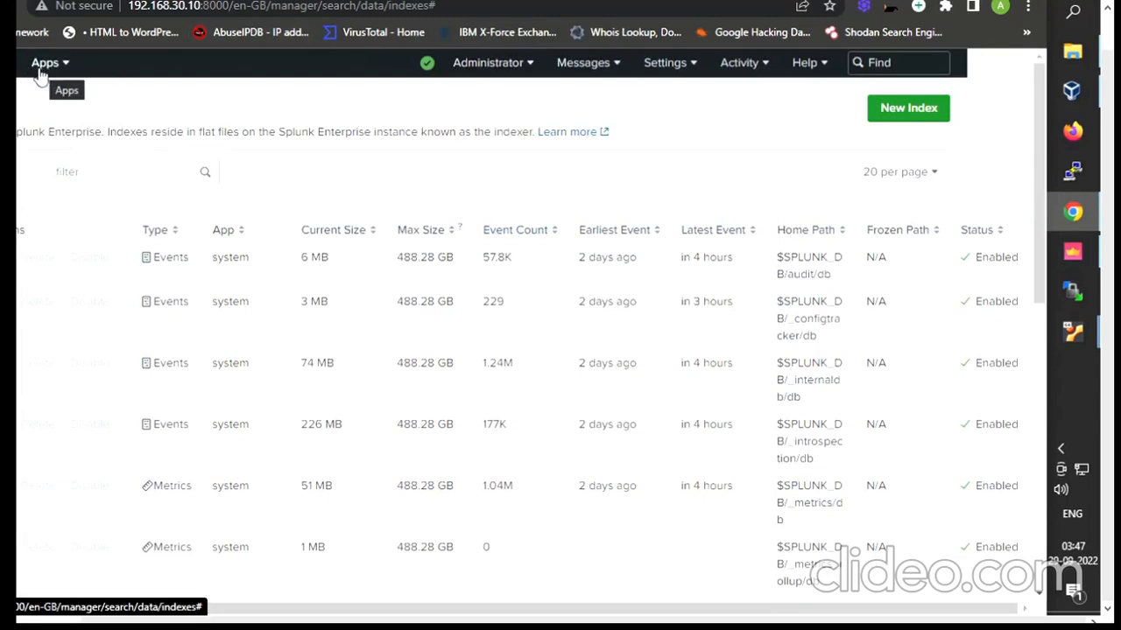
drag(720, 610, 422, 620)
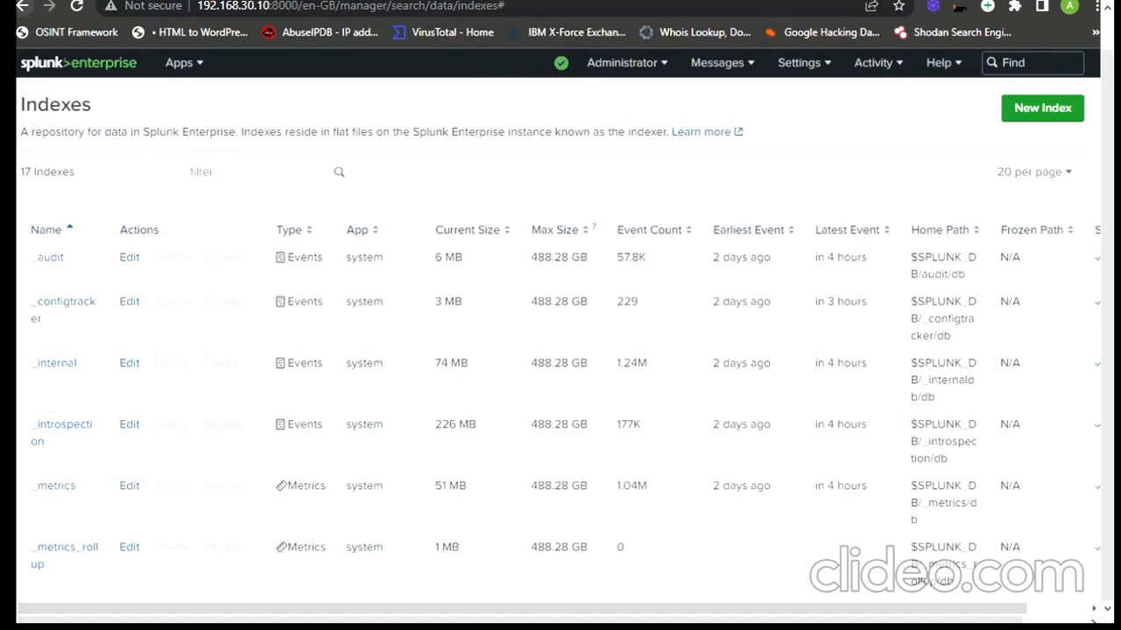
click(79, 68)
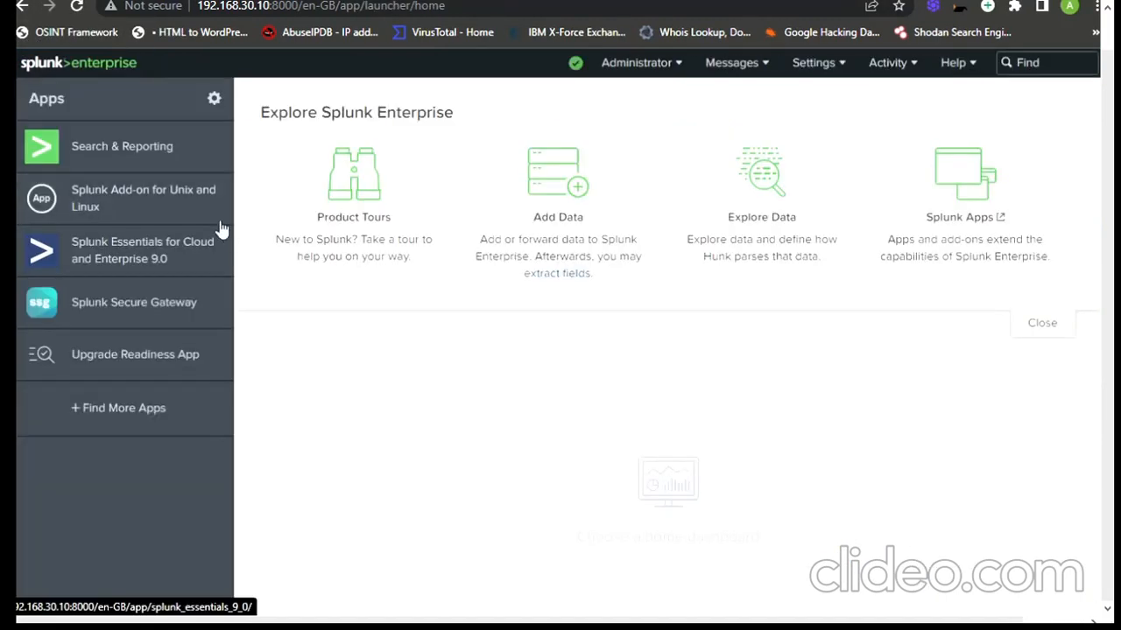
click(178, 166)
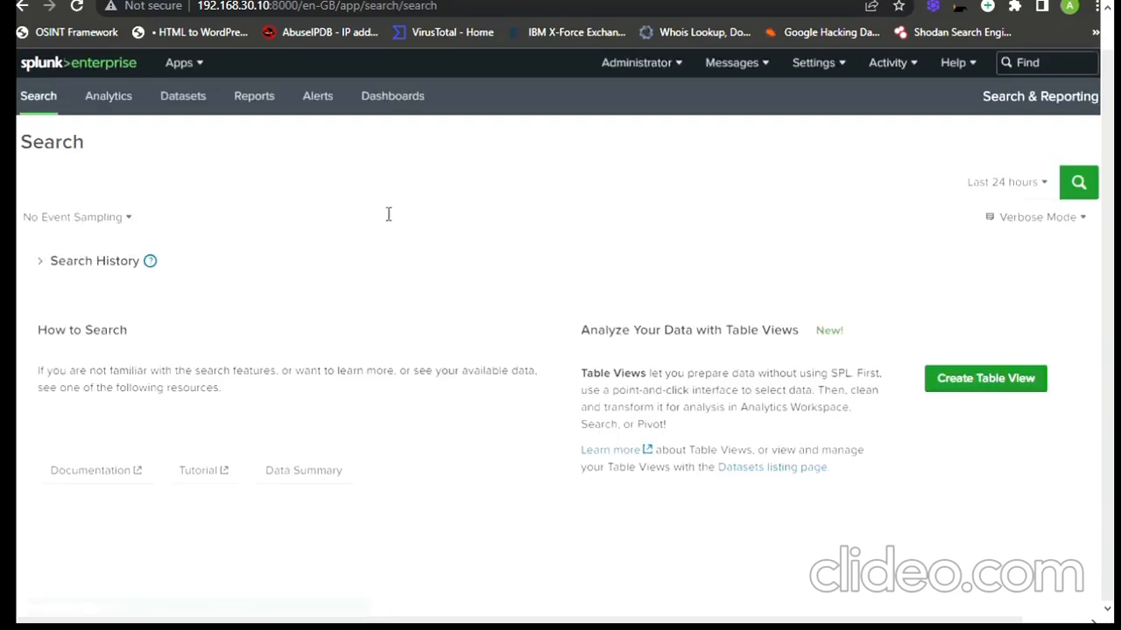
Expand the search history, run the search index="windows", and look through the returned events.
click(344, 195)
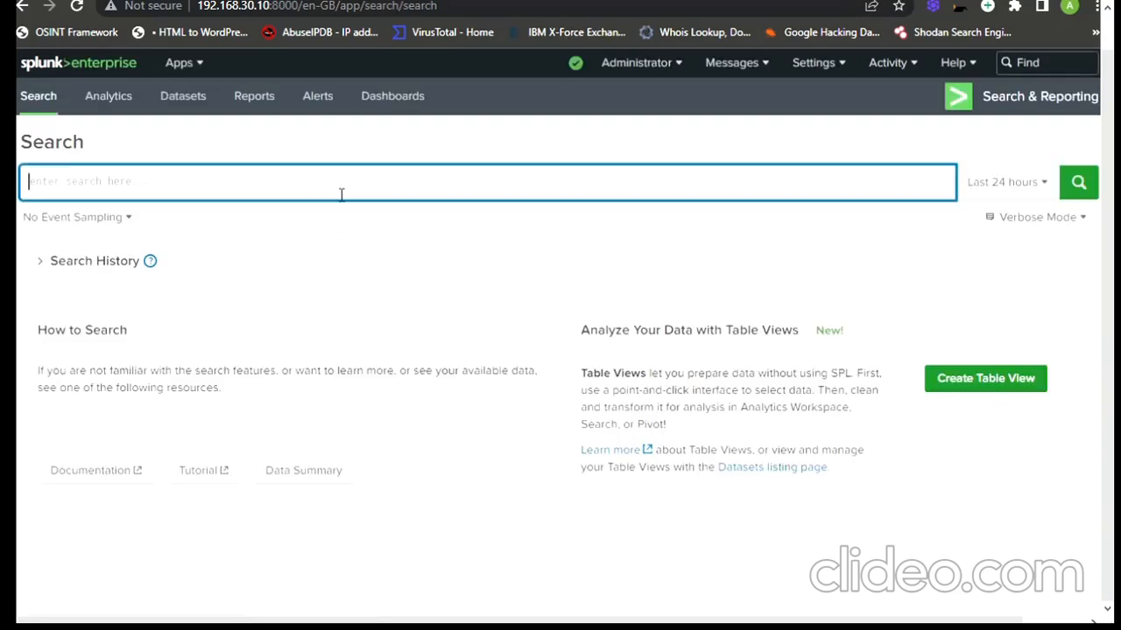
click(137, 268)
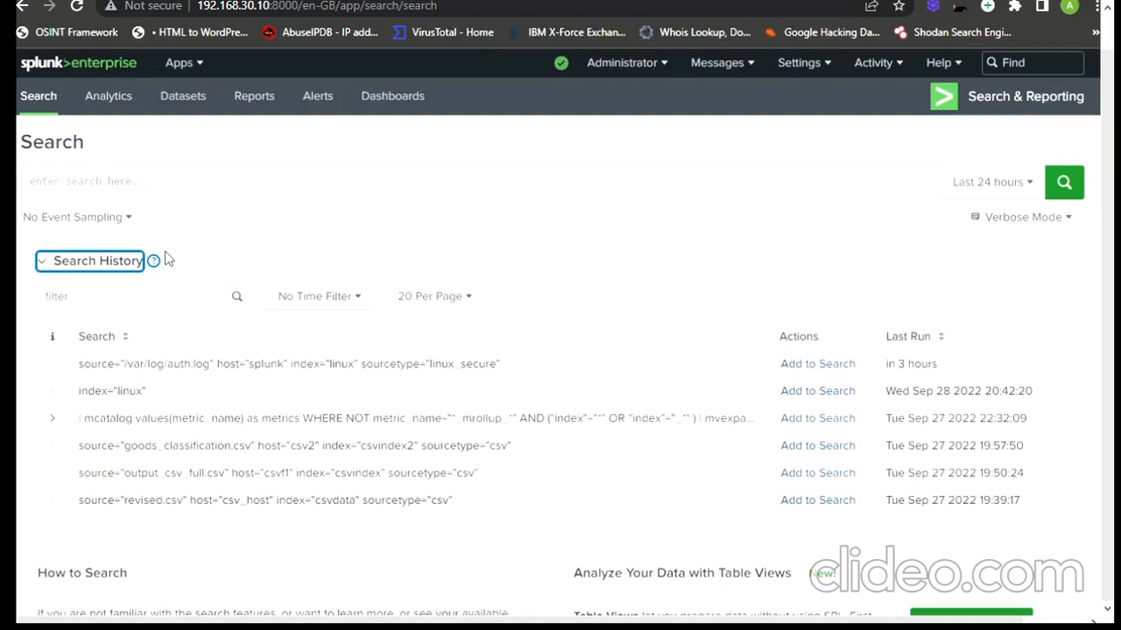
click(207, 198)
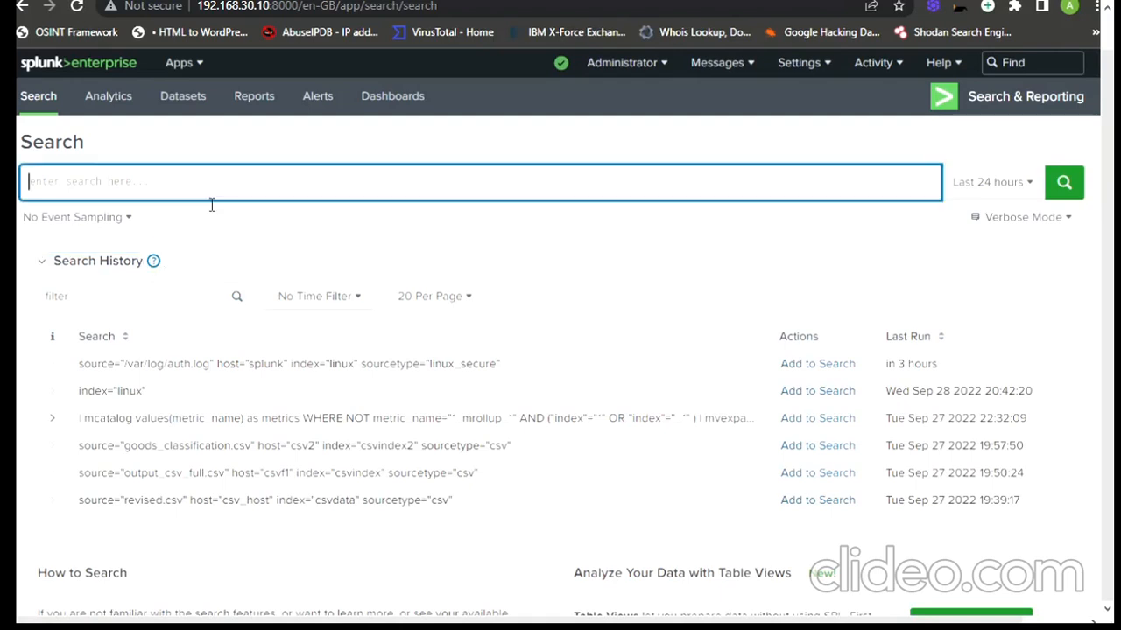
text(index)
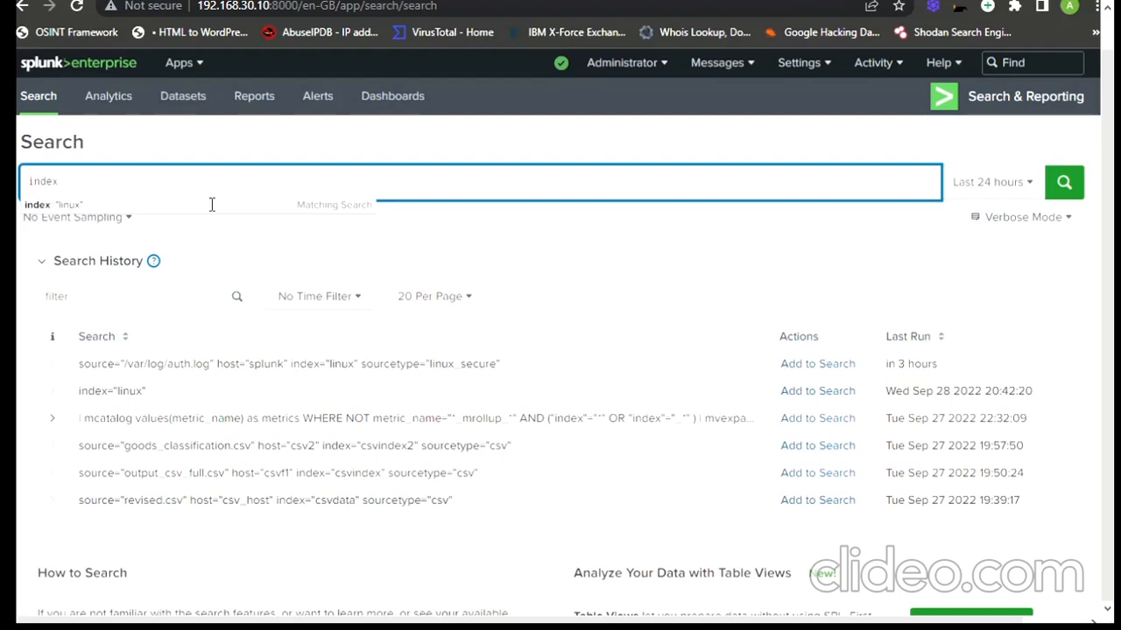
text(=)
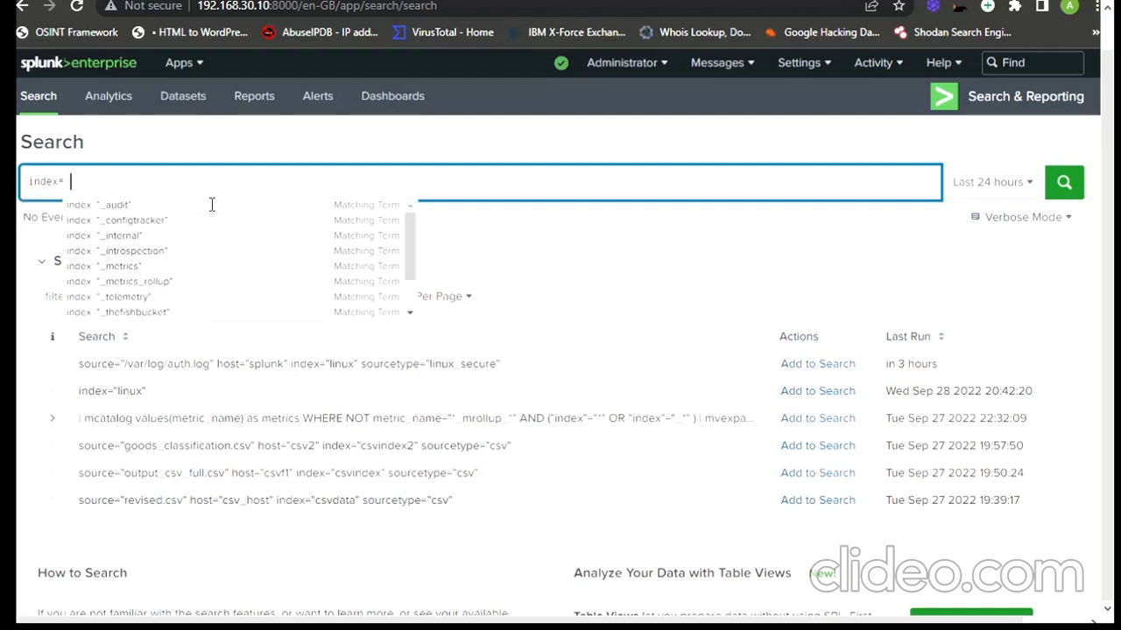
key(BackSpace)
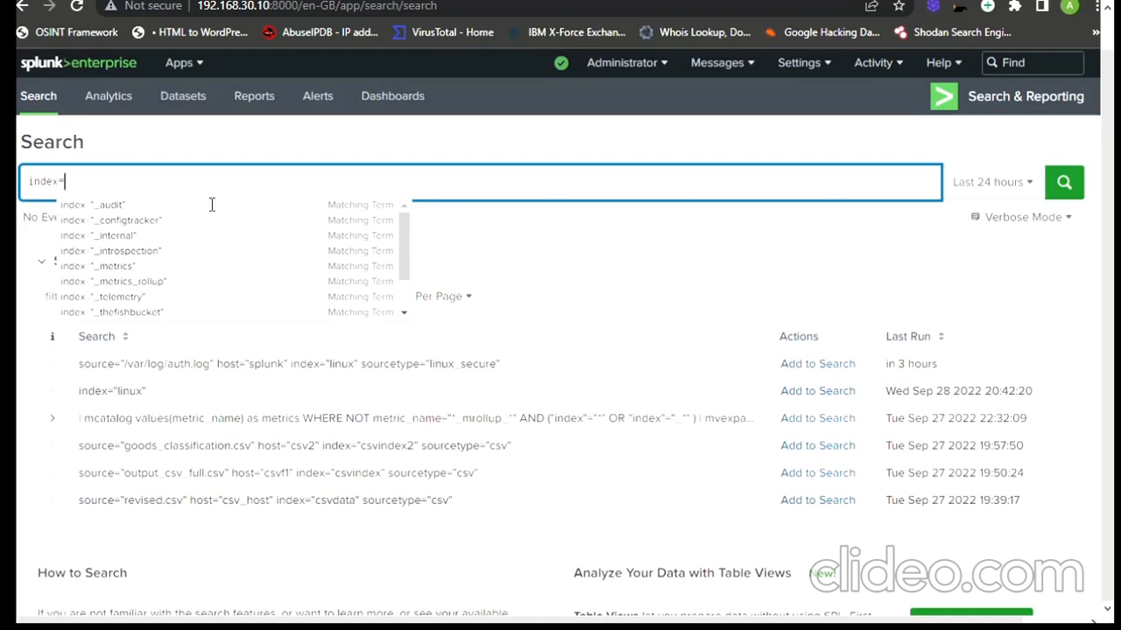
key(Escape)
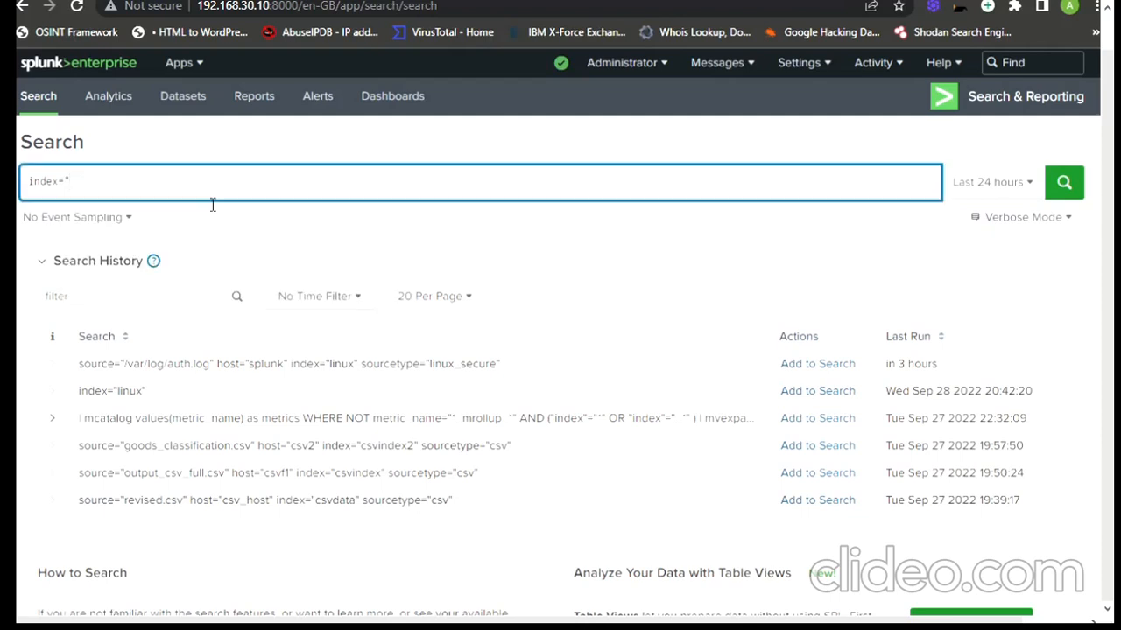
text(w)
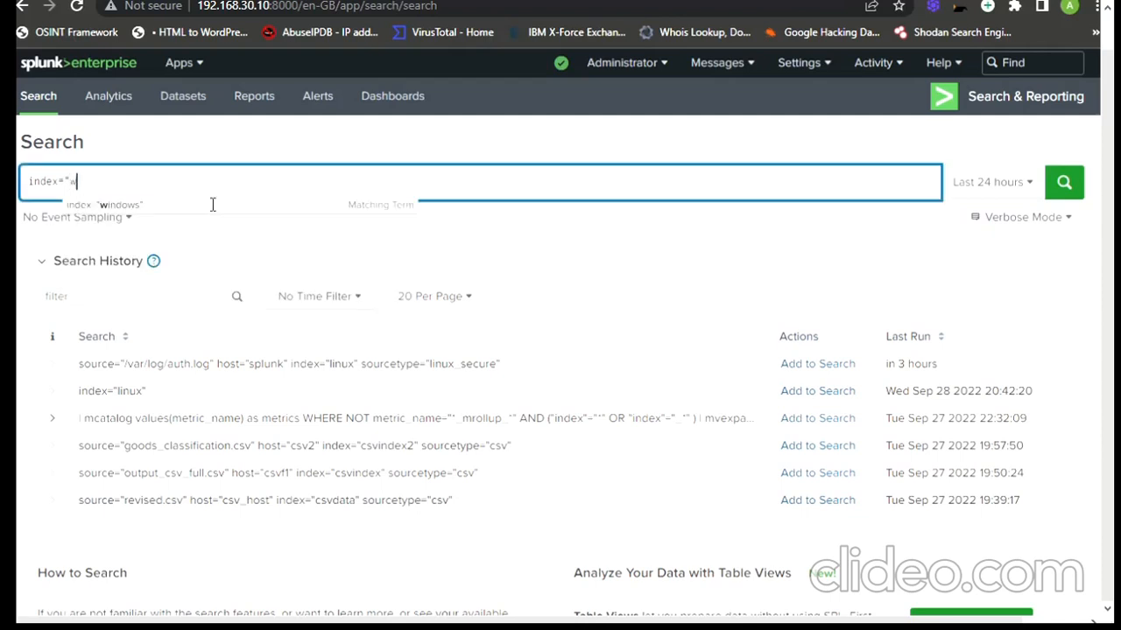
click(211, 204)
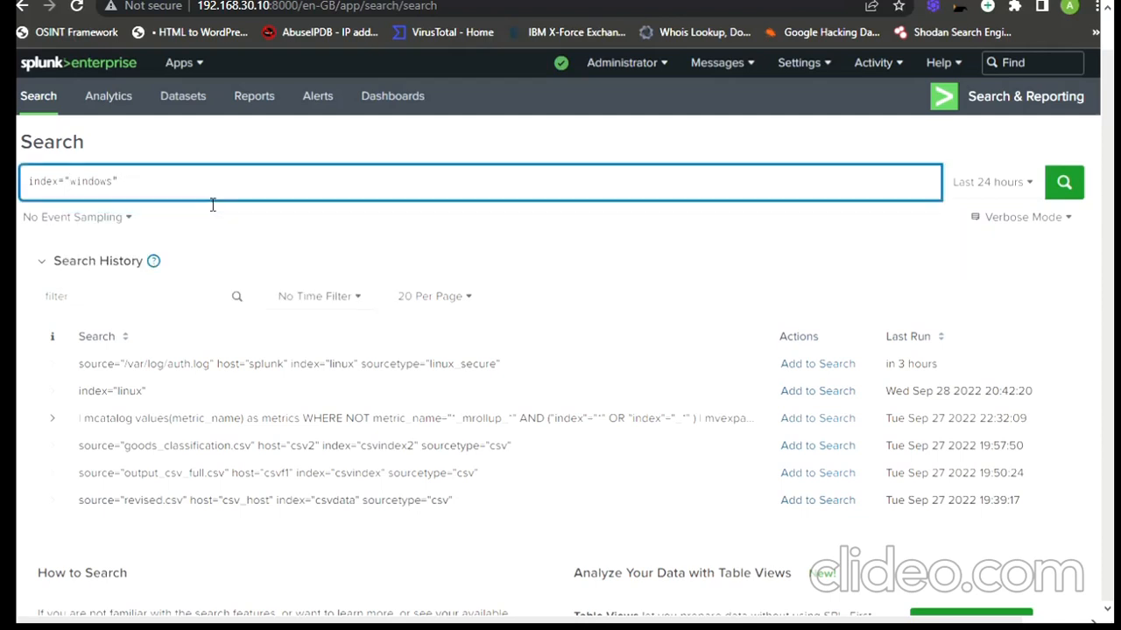
key(Return)
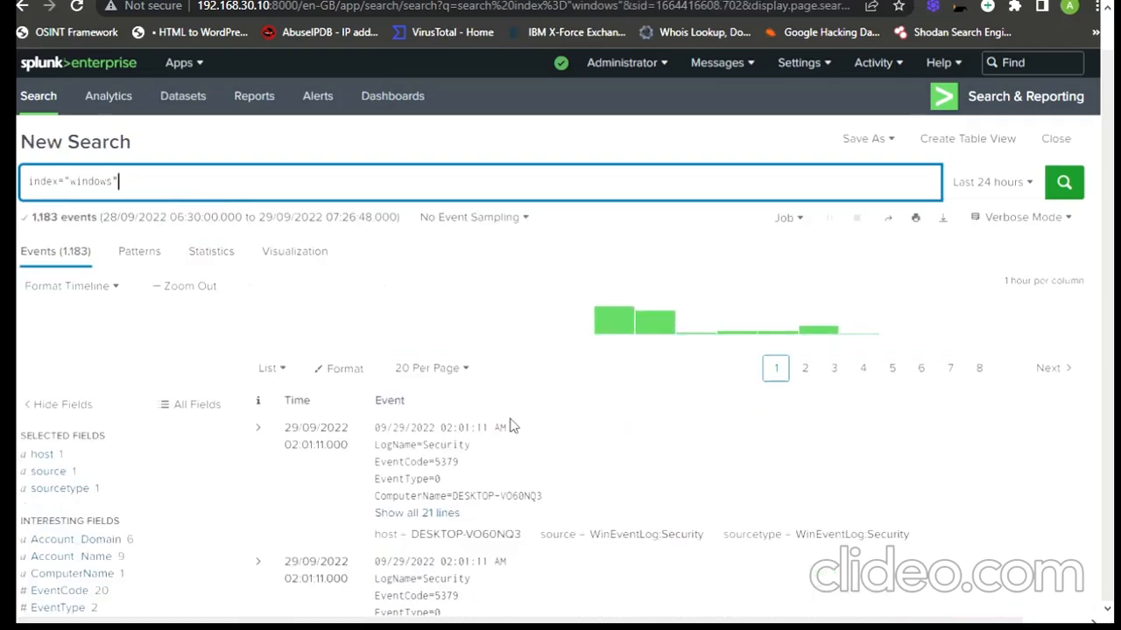
scroll(512, 427, down, 1)
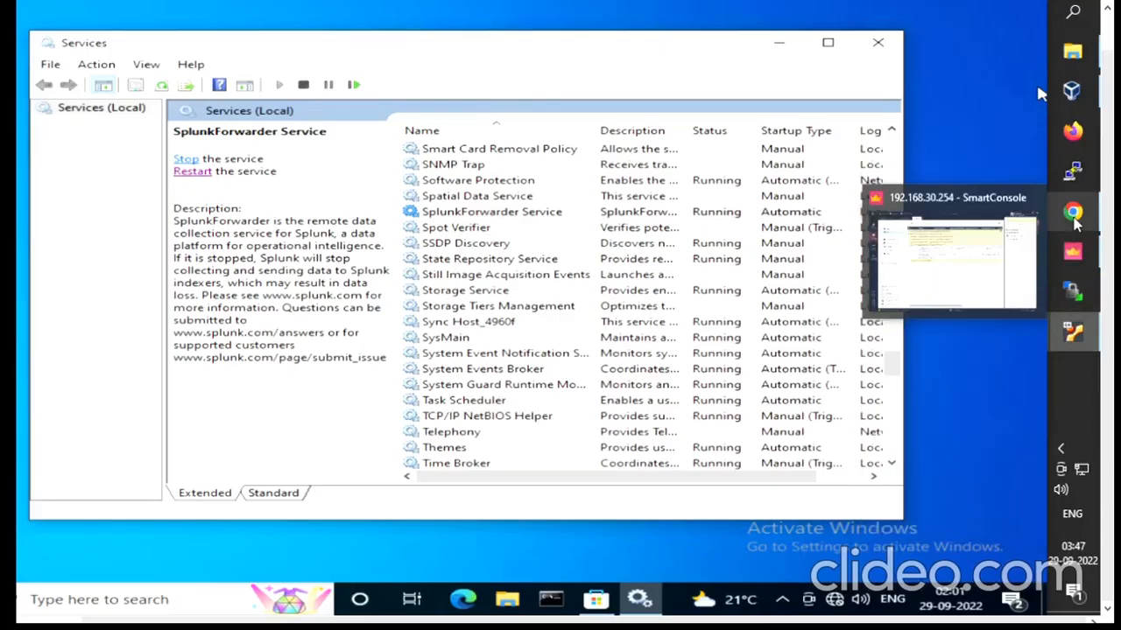
Switch from the Services console to Splunk Enterprise in Chrome and open Search & Reporting.
click(1074, 219)
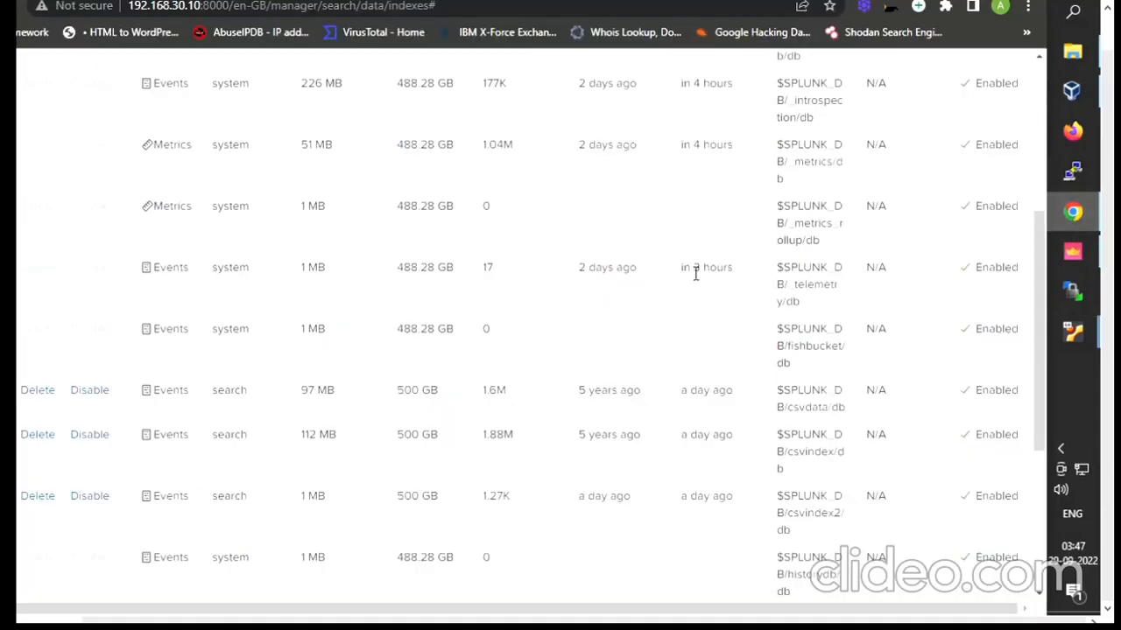
scroll(700, 273, up, 4)
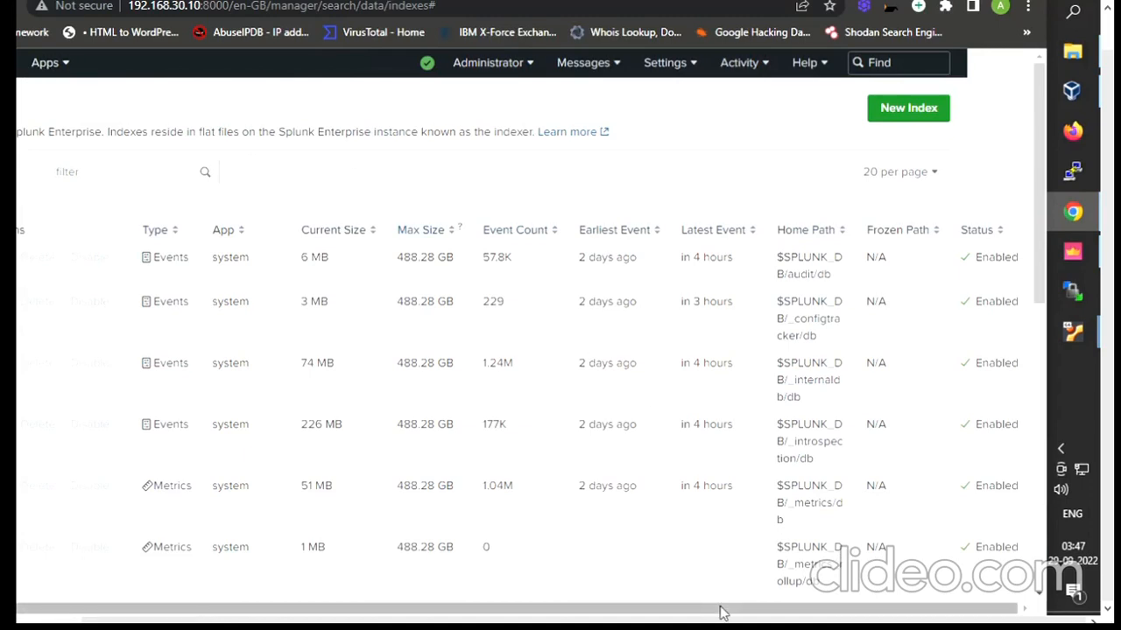
drag(721, 611, 532, 618)
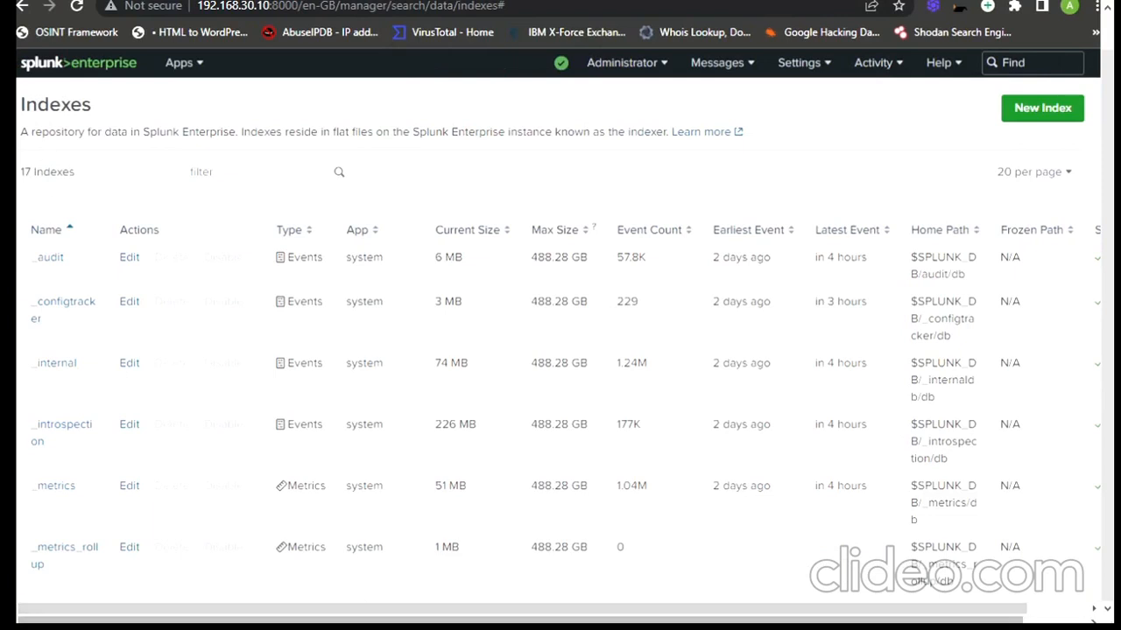
click(83, 70)
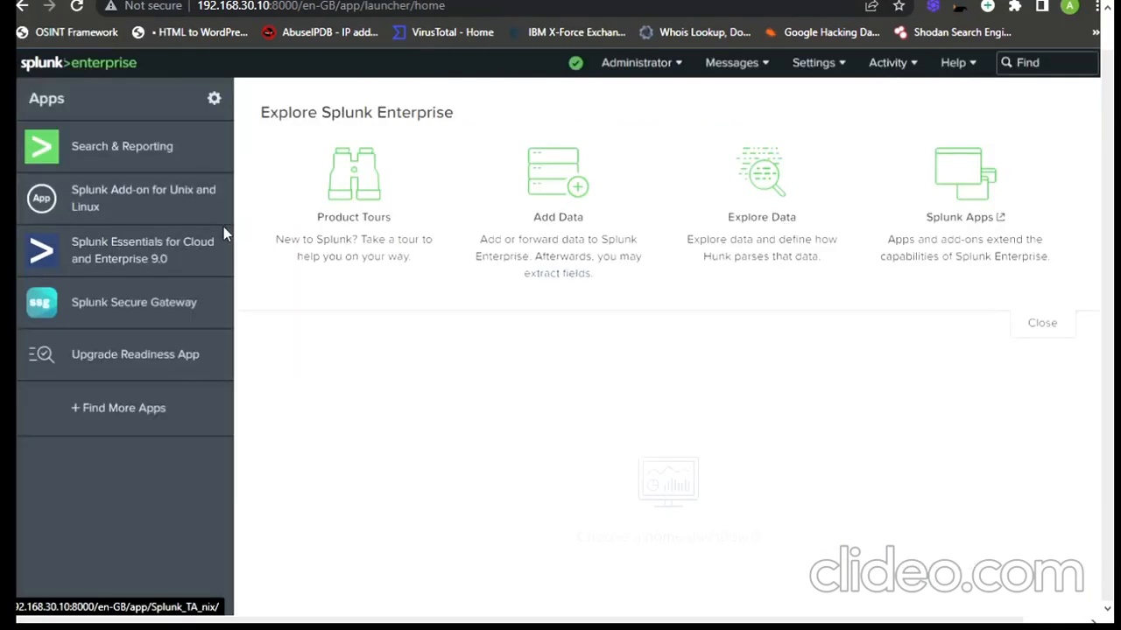
click(180, 167)
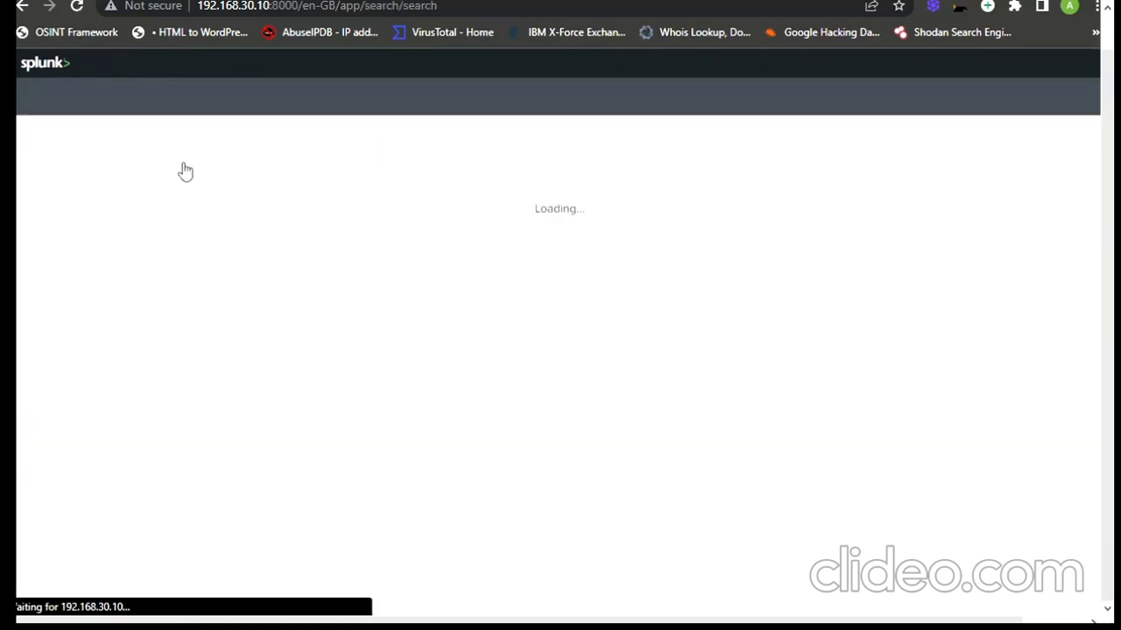
Show the search history, search for index="windows", and review the forwarded Windows events.
click(346, 197)
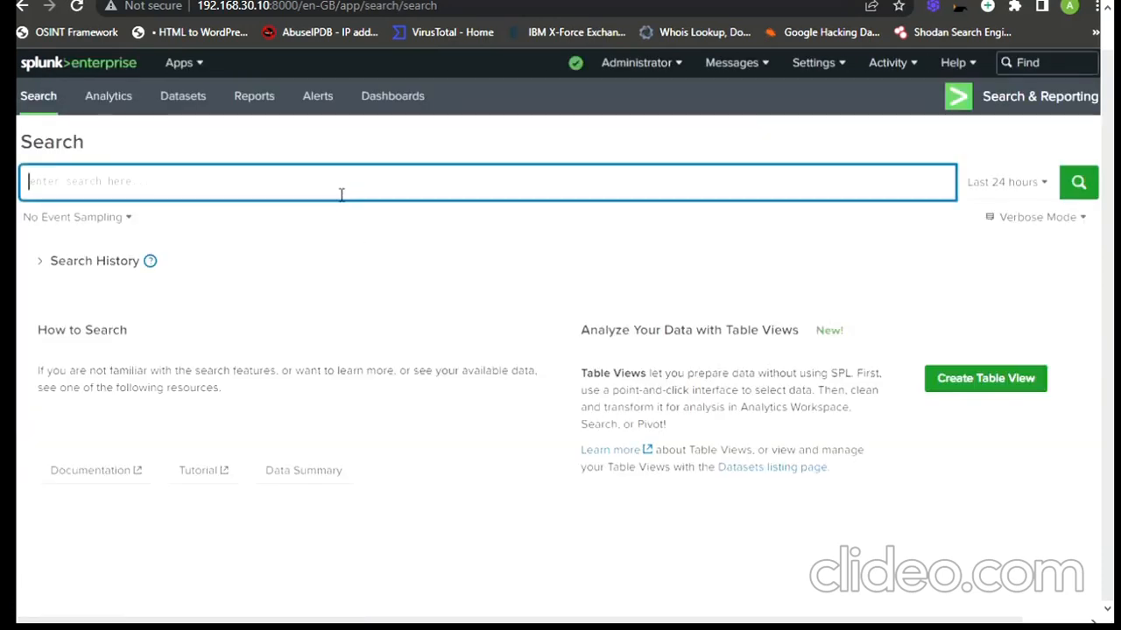
click(141, 273)
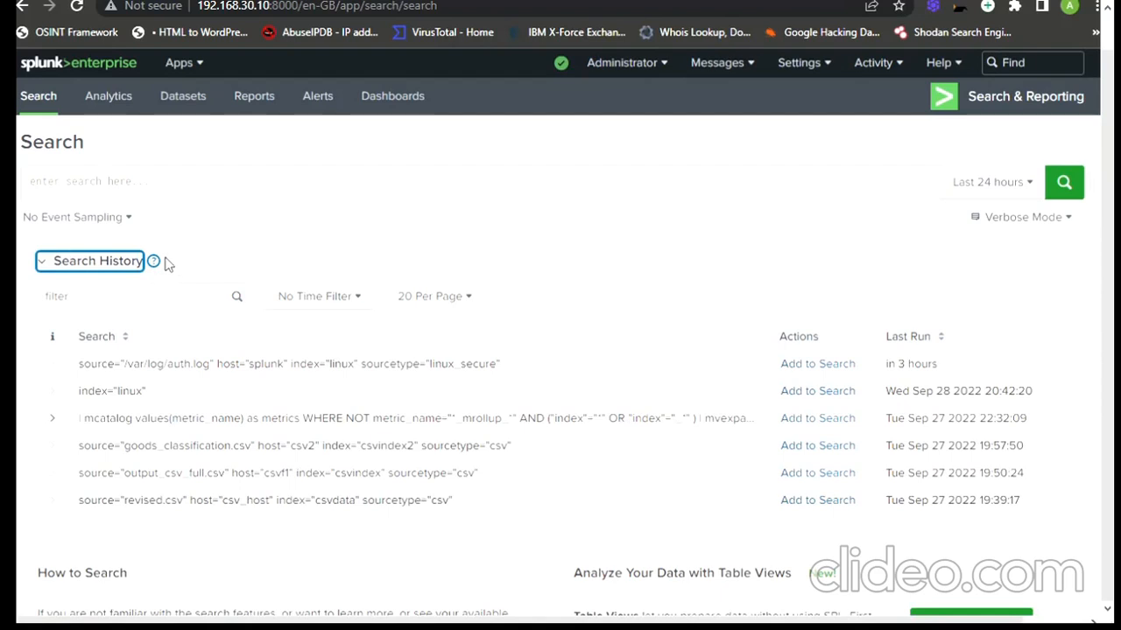
click(207, 204)
text(index)
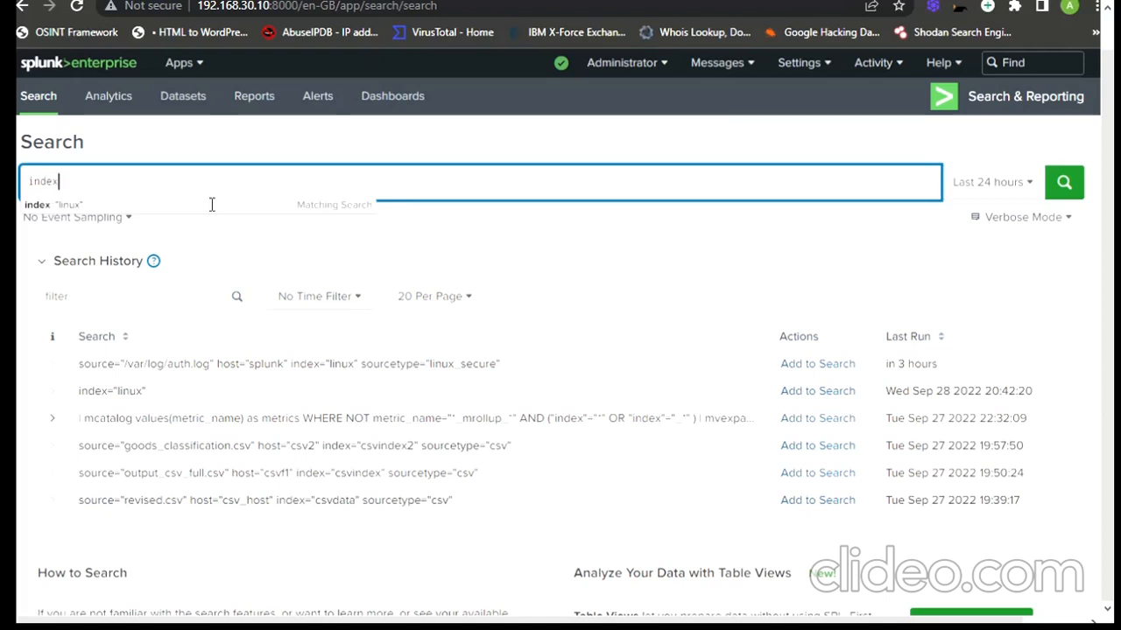
text(=)
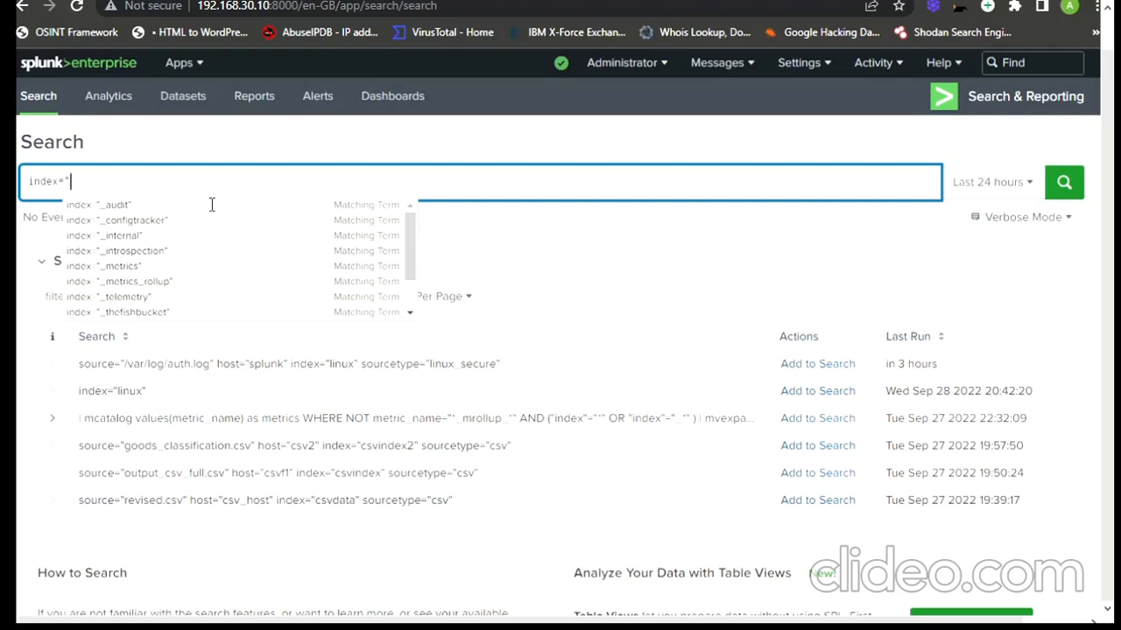
key(Escape)
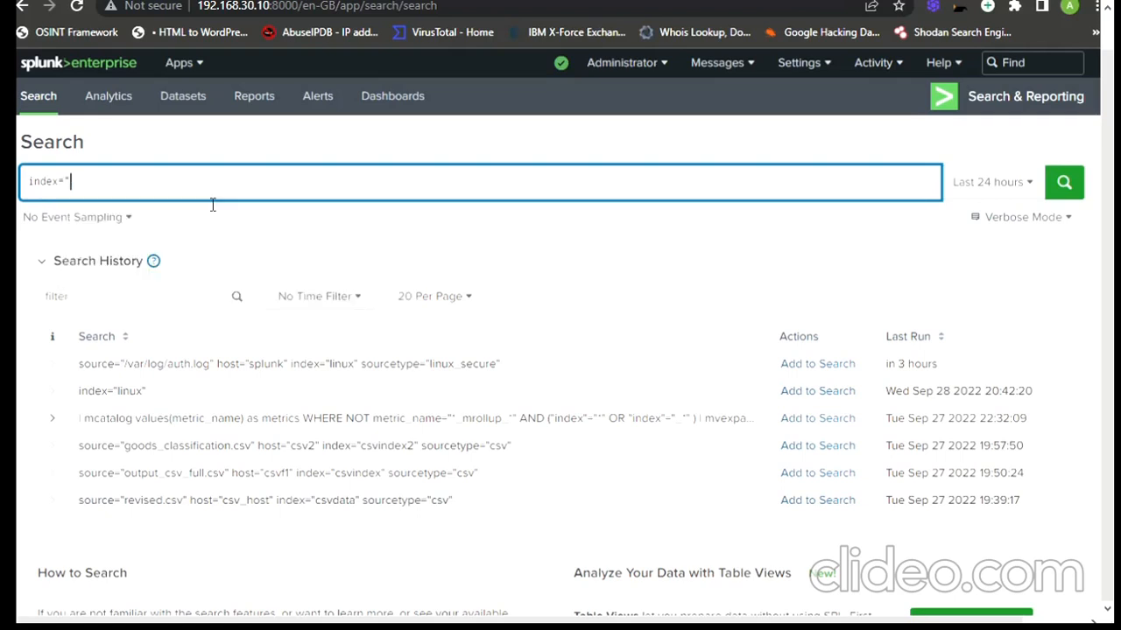
text(w)
click(212, 204)
key(Return)
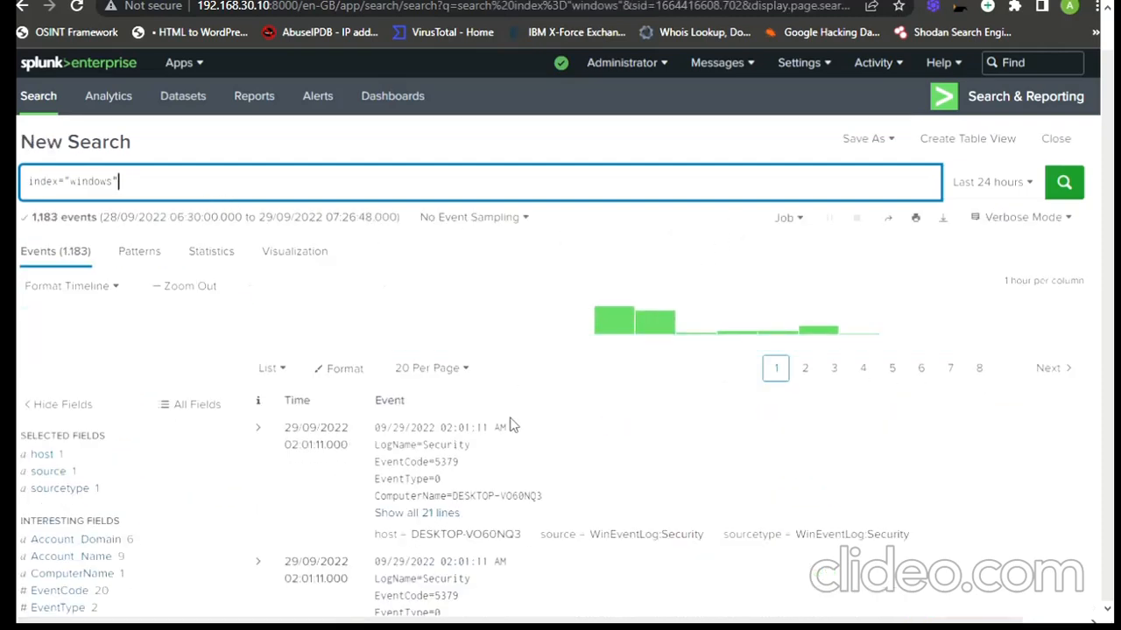
scroll(512, 426, down, 1)
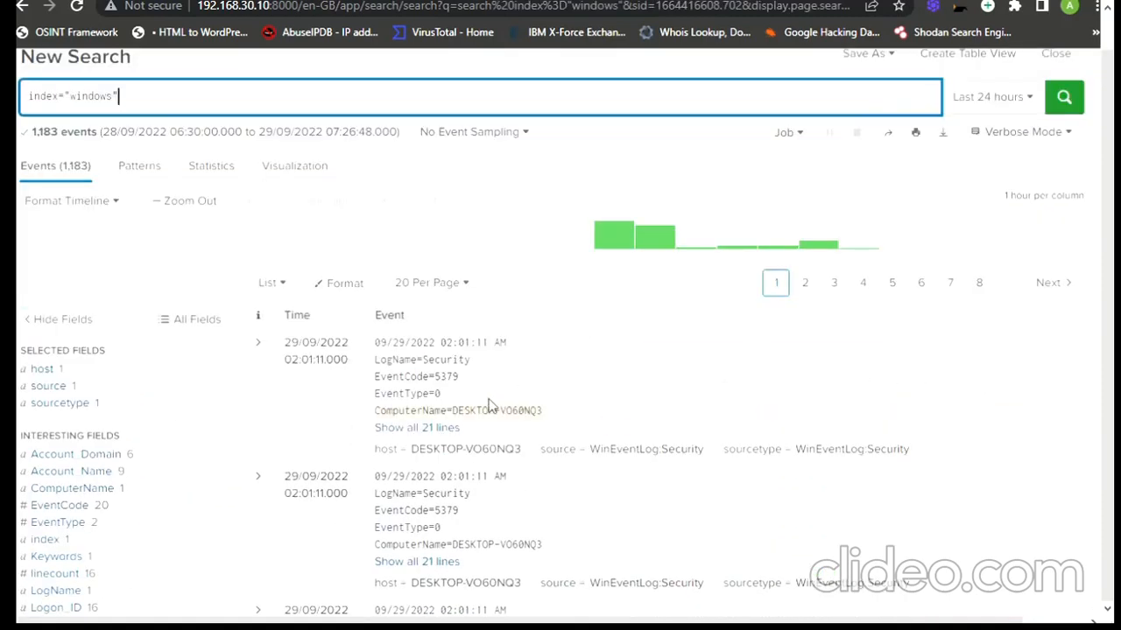